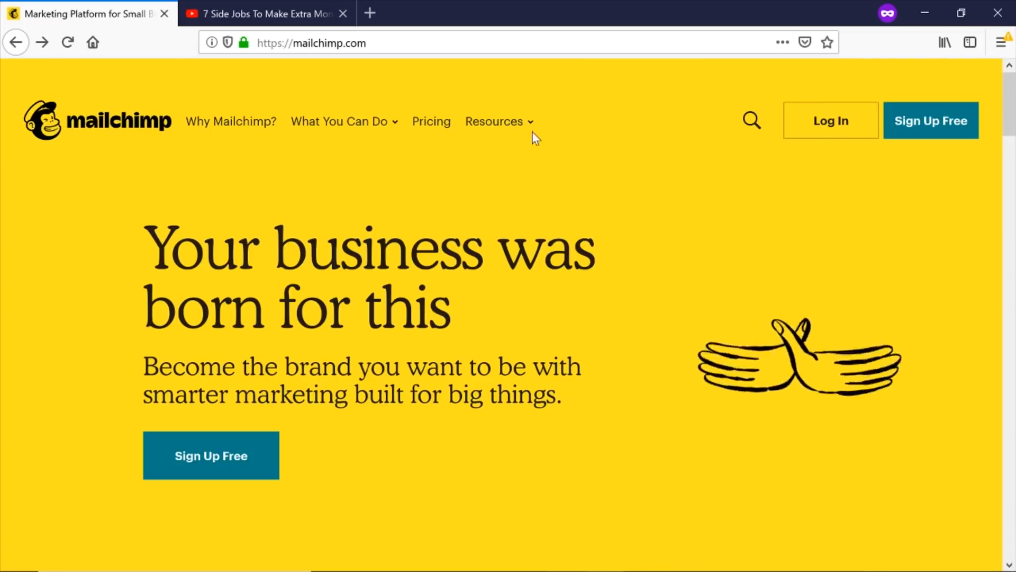
# Switch to the YouTube tab showing '7 Side Jobs To Make Extra Money (2019)'.
pyautogui.click(278, 11)
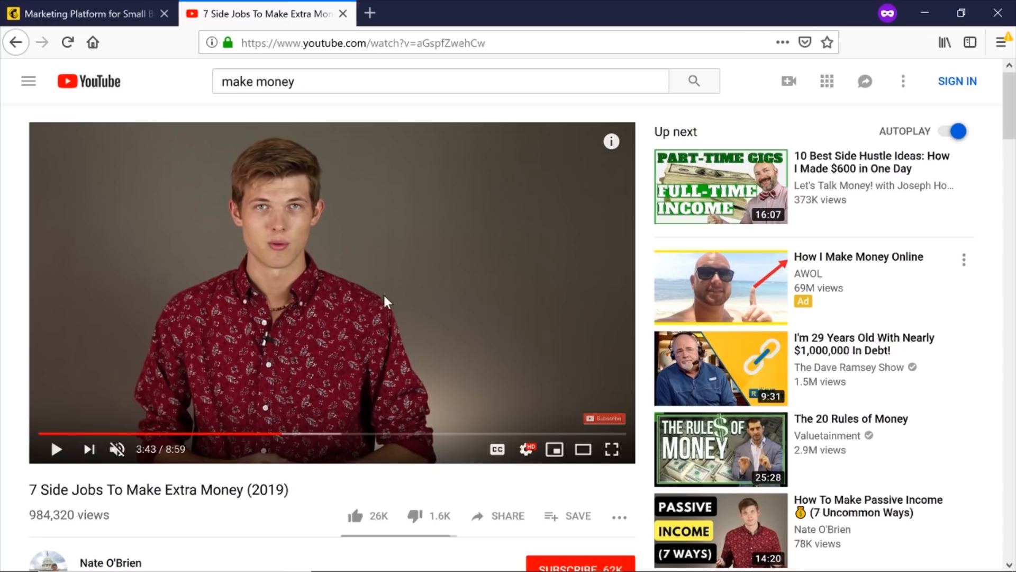
# Follow the goo.gl budgeting template link in the video description to the Free Budget Template page.
pyautogui.scroll(-6, 384, 294)
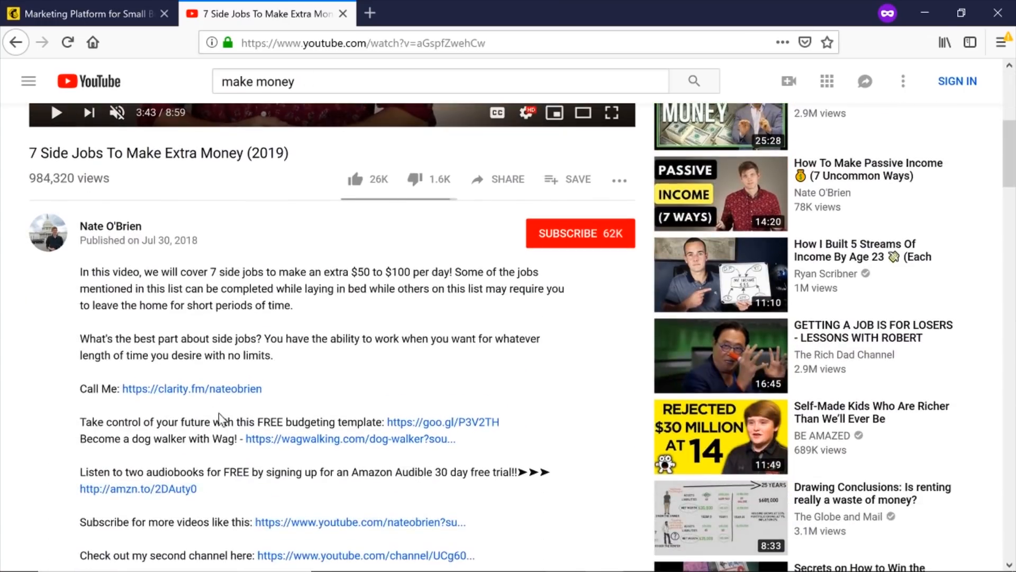
pyautogui.click(431, 424)
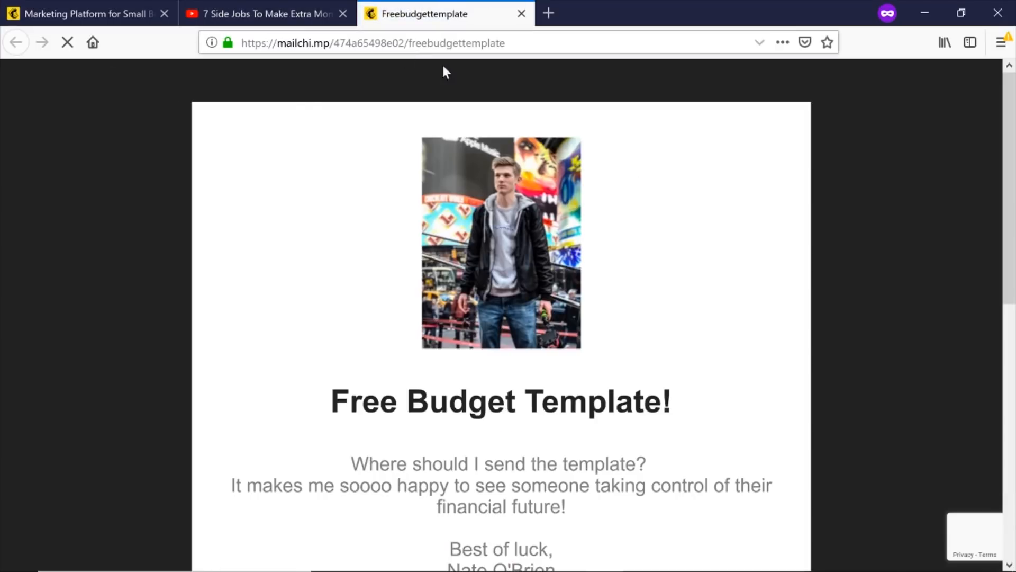
# Review the Free Budget Template landing page's URL and Email Address form, then return to the Mailchimp tab.
pyautogui.moveTo(506, 43); pyautogui.dragTo(271, 63)
pyautogui.click(361, 231)
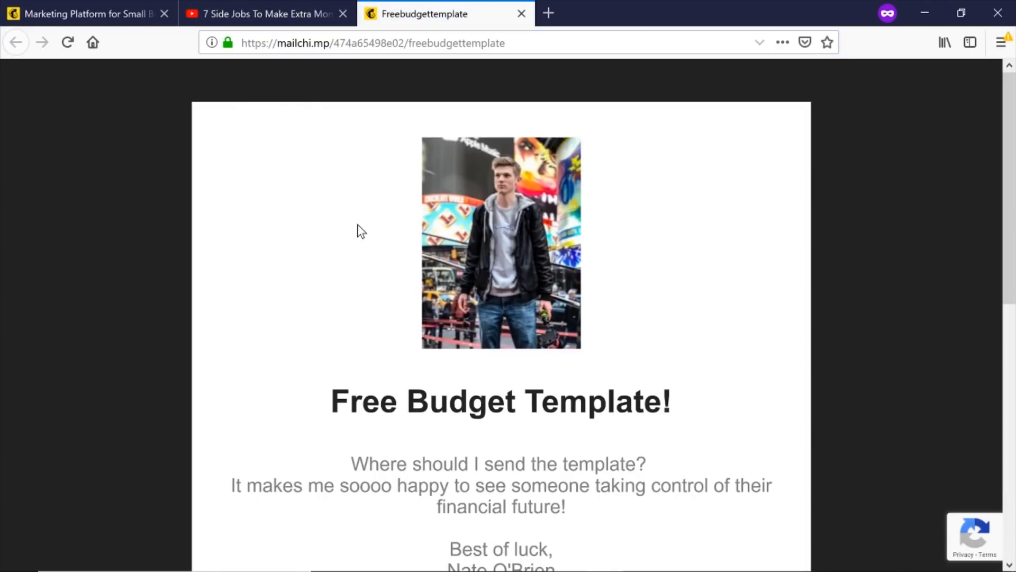
pyautogui.scroll(-5, 477, 323)
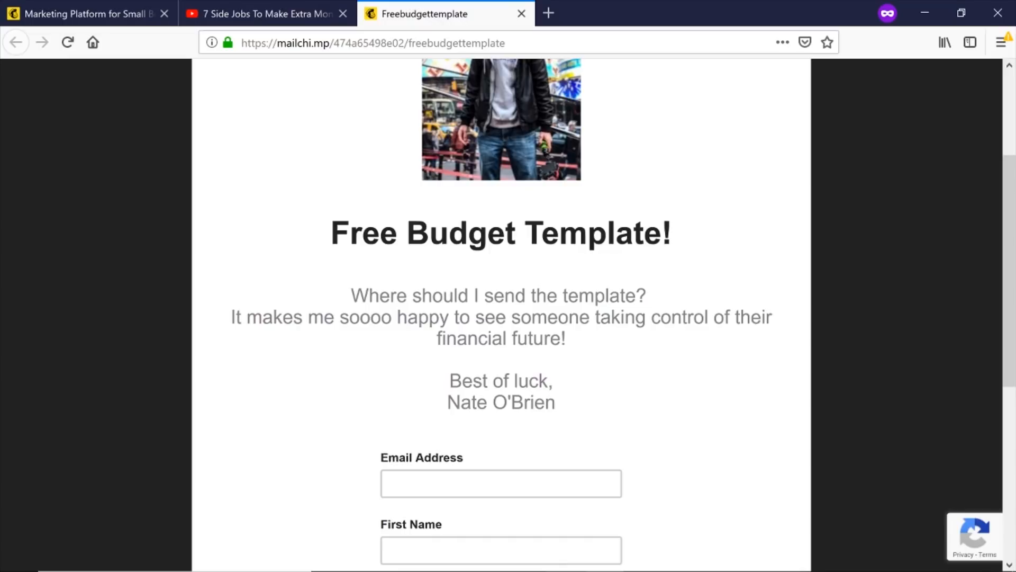
pyautogui.scroll(-5, 519, 438)
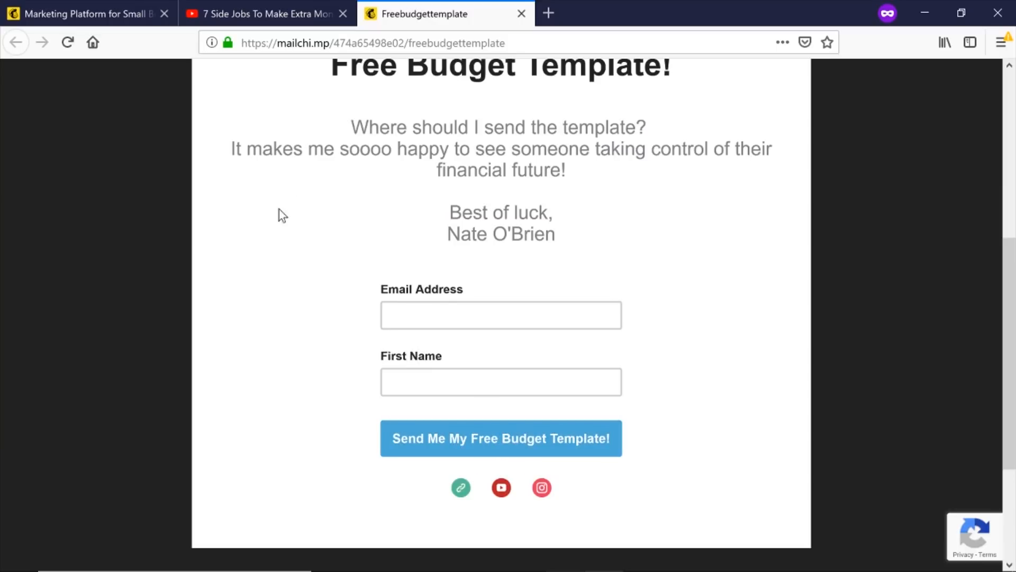
pyautogui.click(57, 8)
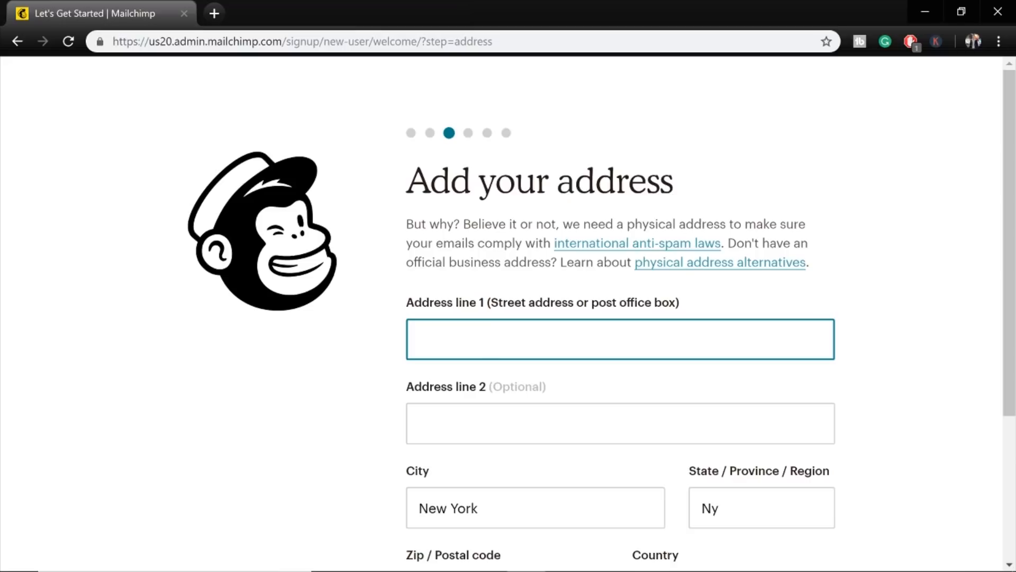
# Fill in the business address from the saved PO Box autofill suggestion and continue.
pyautogui.moveTo(1015, 172); pyautogui.dragTo(1014, 212)
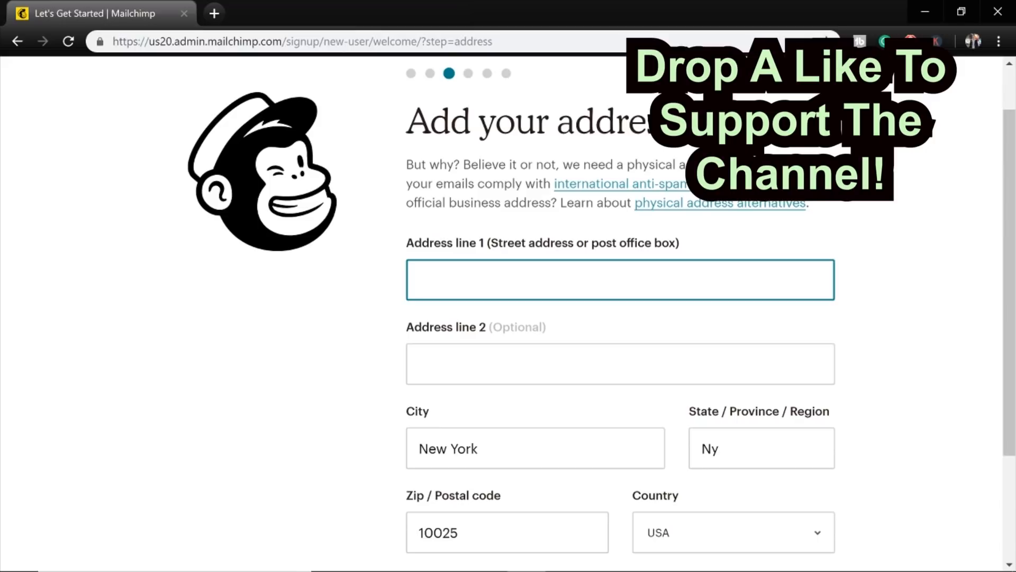
pyautogui.write('Po Box')
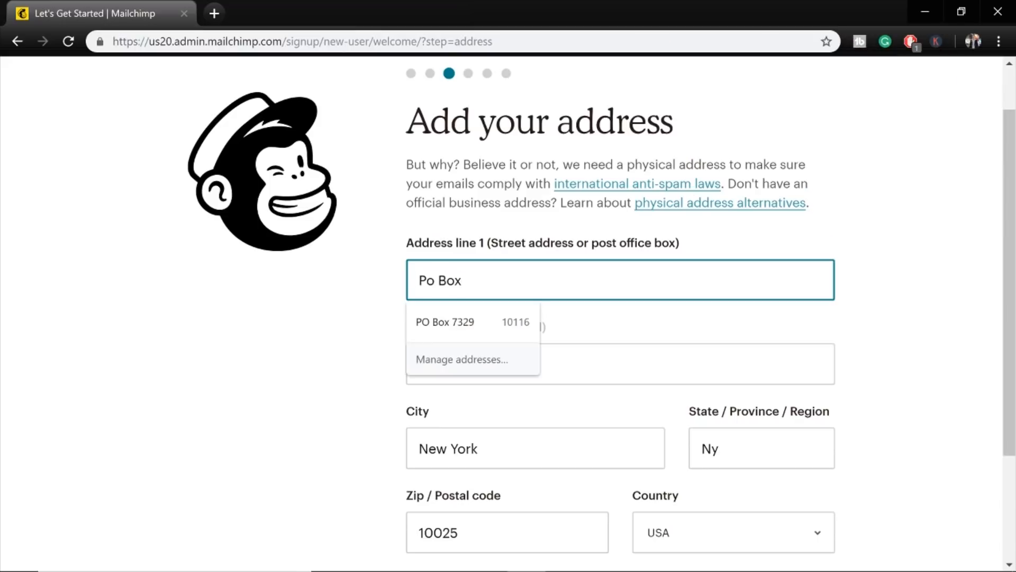
pyautogui.click(476, 321)
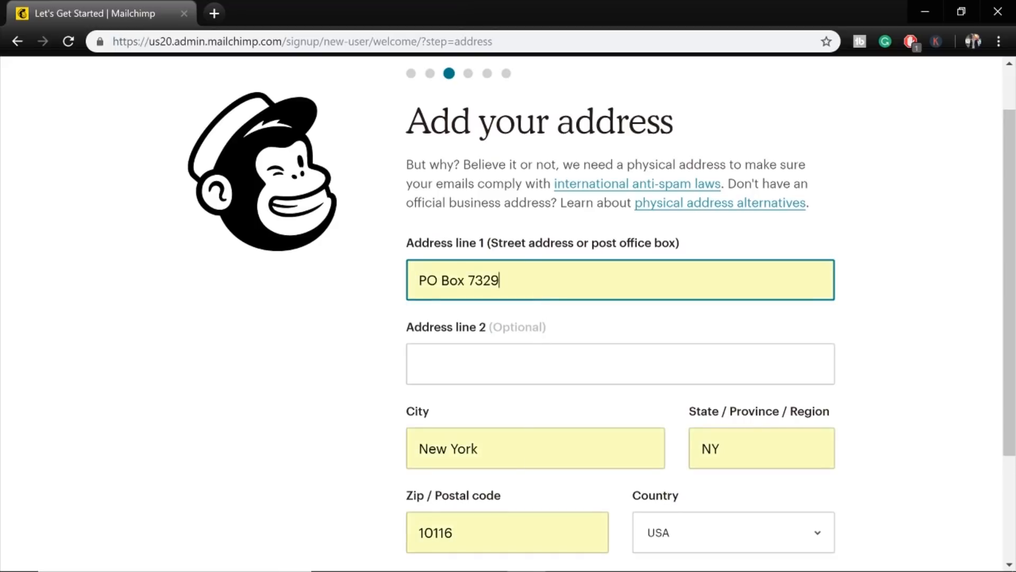
pyautogui.scroll(-2, 602, 307)
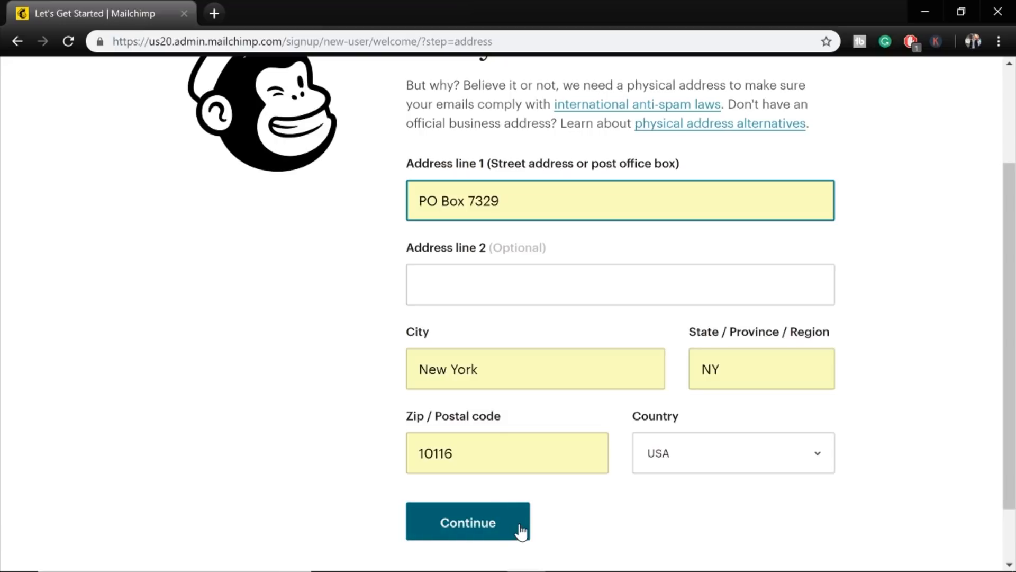
pyautogui.moveTo(553, 104); pyautogui.dragTo(752, 123)
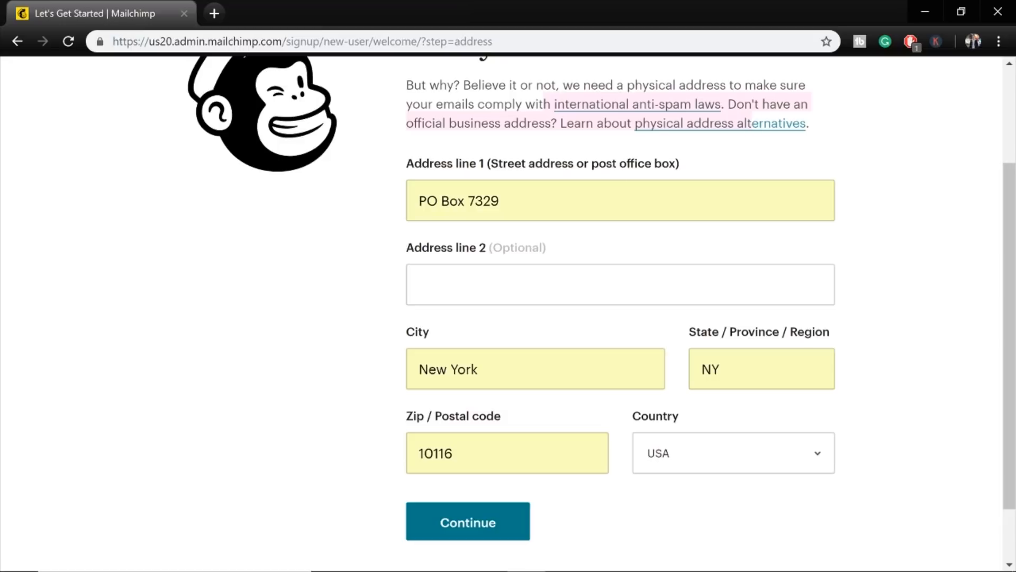
pyautogui.click(339, 192)
pyautogui.click(476, 524)
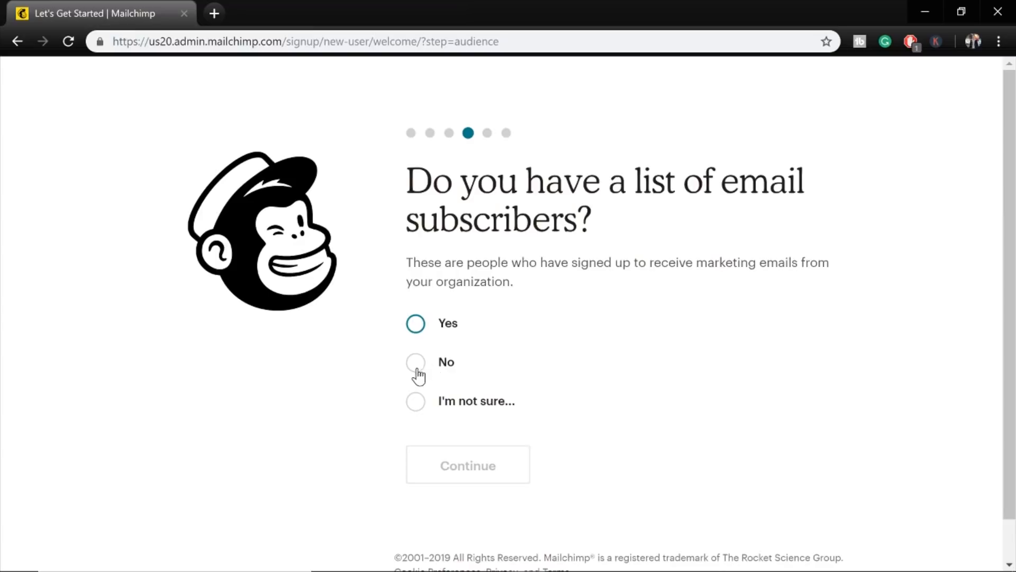
# Answer No to having a subscriber list, then skip social media, marketing path and paid upgrade.
pyautogui.click(413, 366)
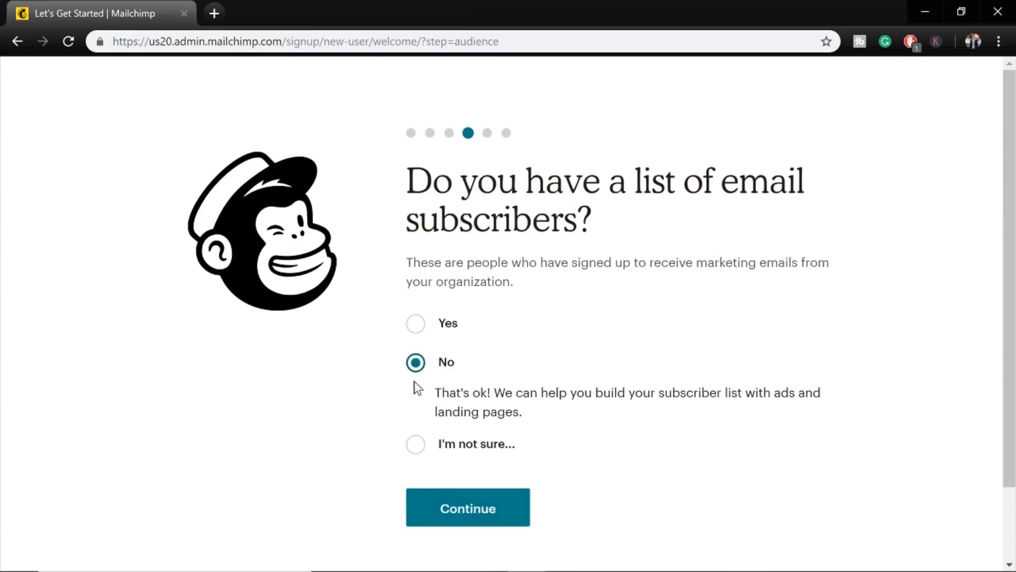
pyautogui.click(463, 514)
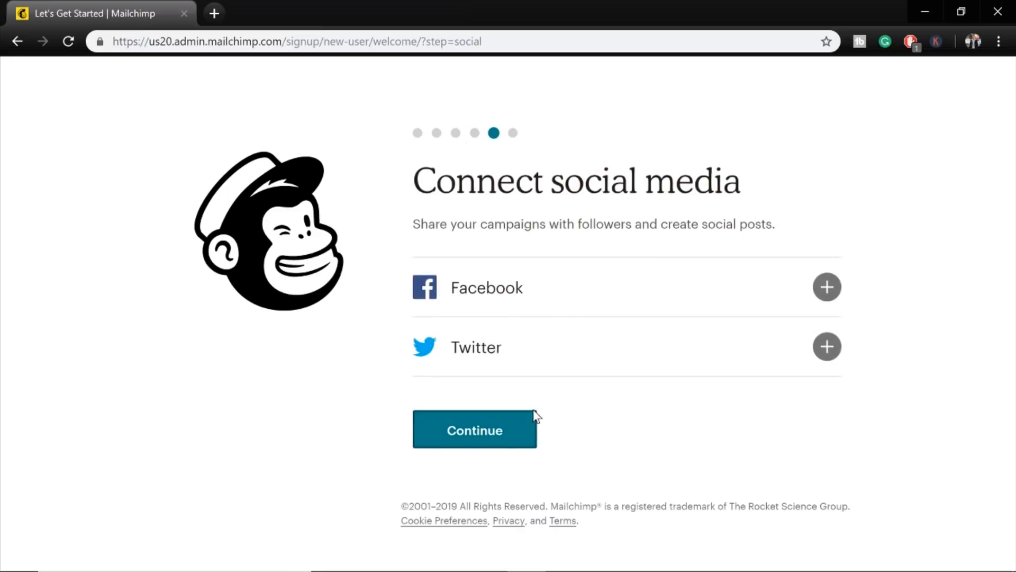
pyautogui.click(447, 441)
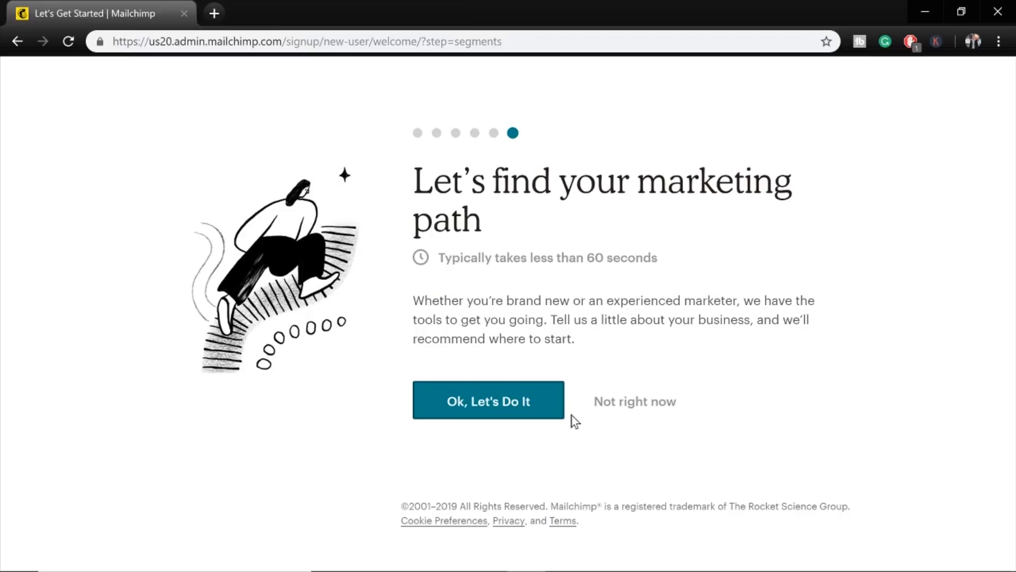
pyautogui.click(641, 403)
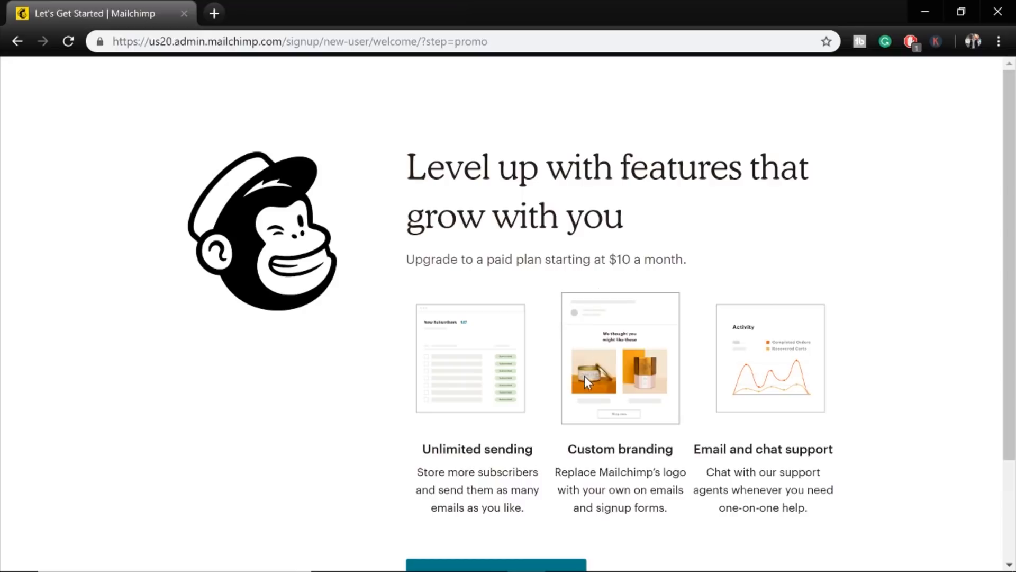
pyautogui.scroll(-2, 583, 370)
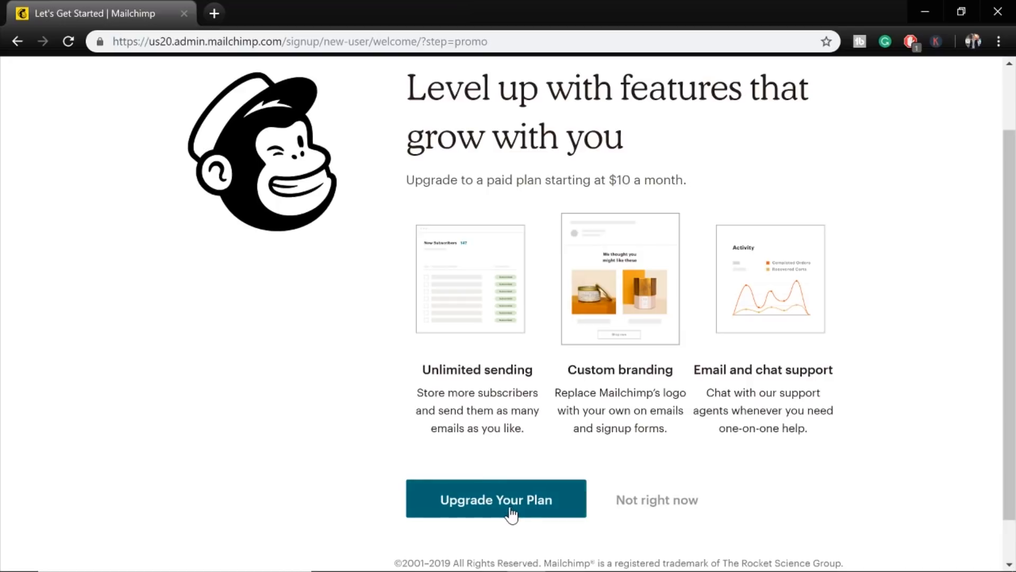
pyautogui.click(670, 509)
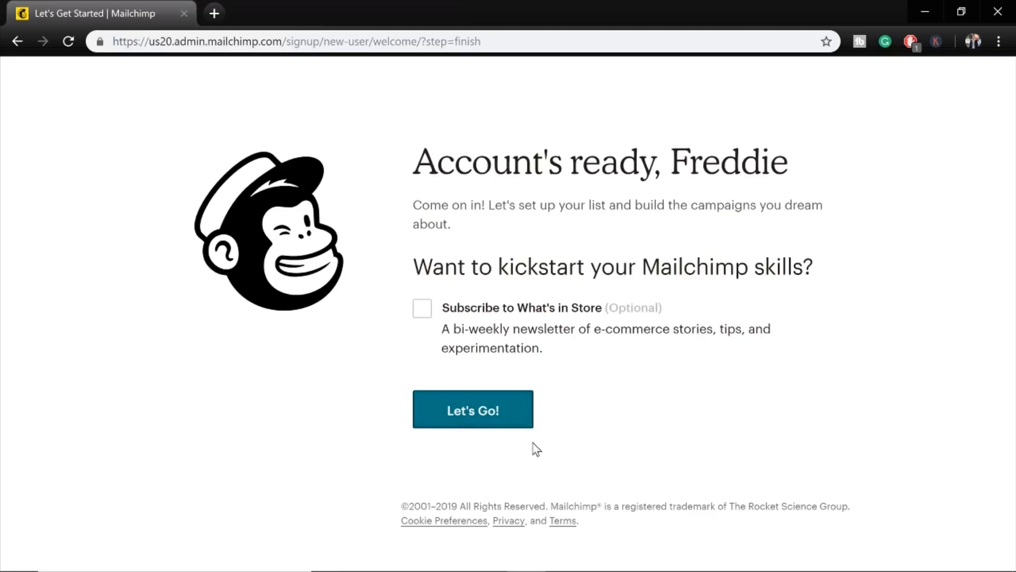
# Enter the account with Let's Go!, view Lists with the default 1-subscriber list, and choose Create List.
pyautogui.click(481, 410)
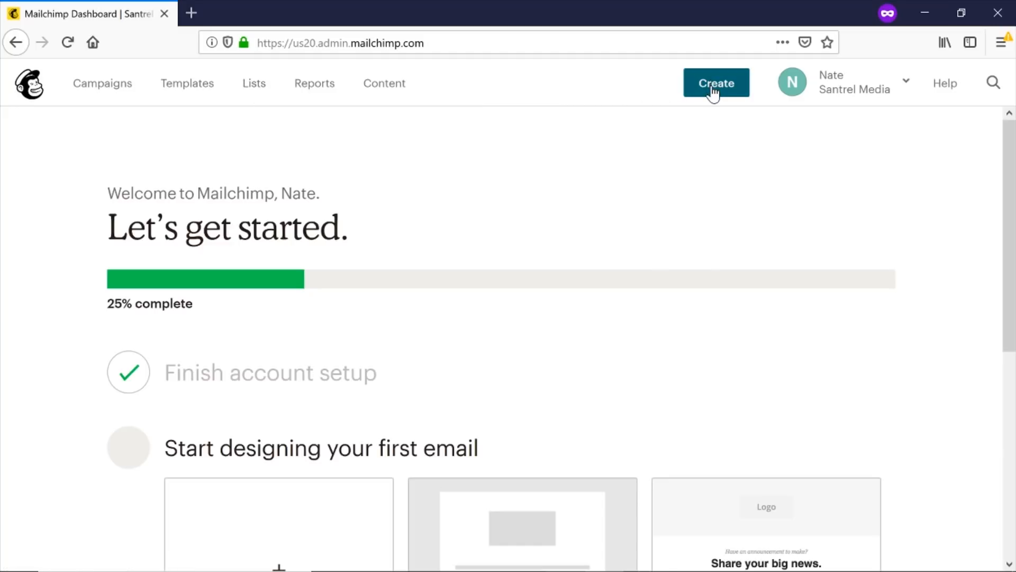
pyautogui.click(259, 90)
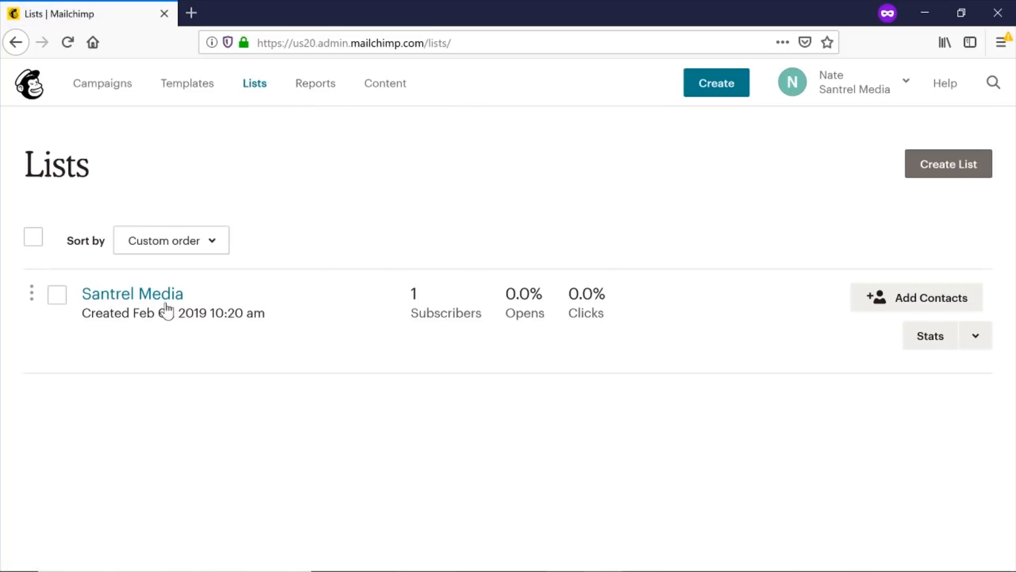
pyautogui.click(941, 165)
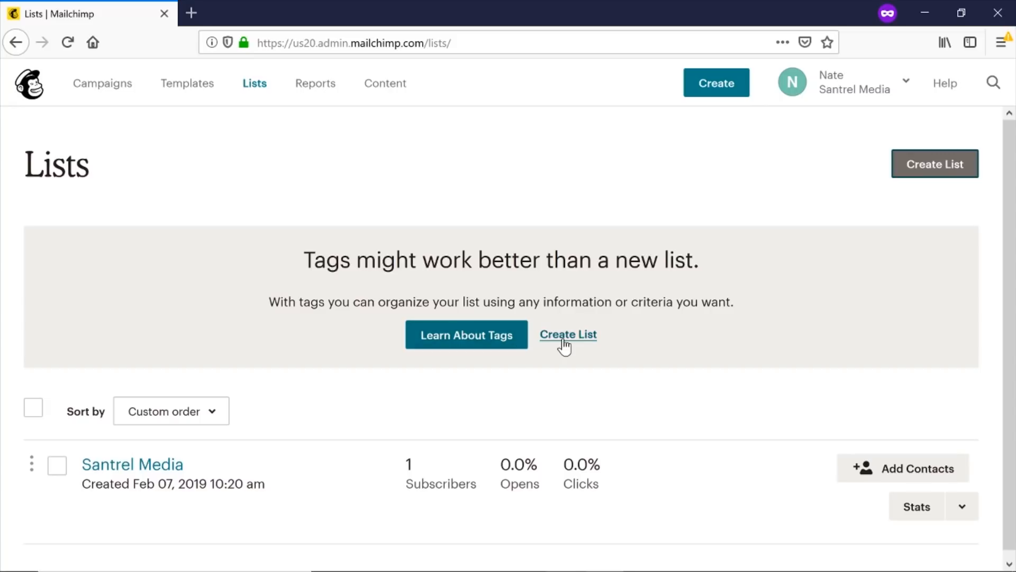
pyautogui.click(563, 339)
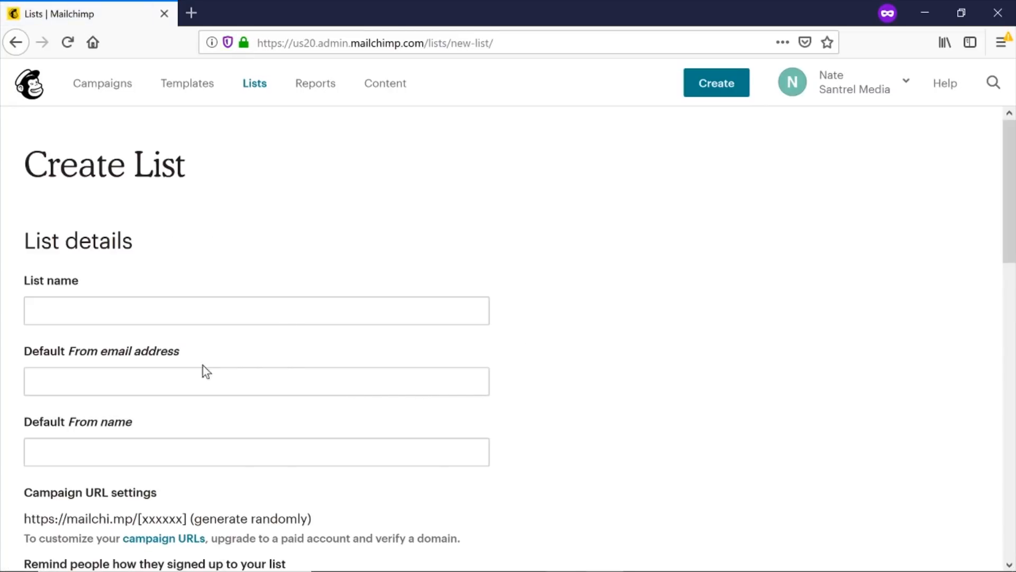
pyautogui.scroll(-3, 157, 167)
pyautogui.scroll(2, 202, 255)
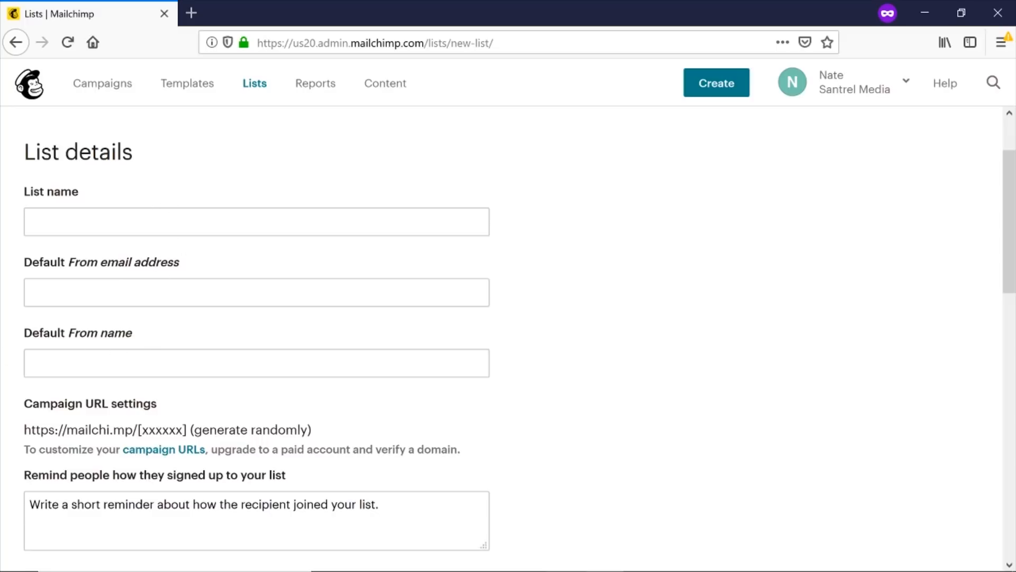
pyautogui.click(256, 222)
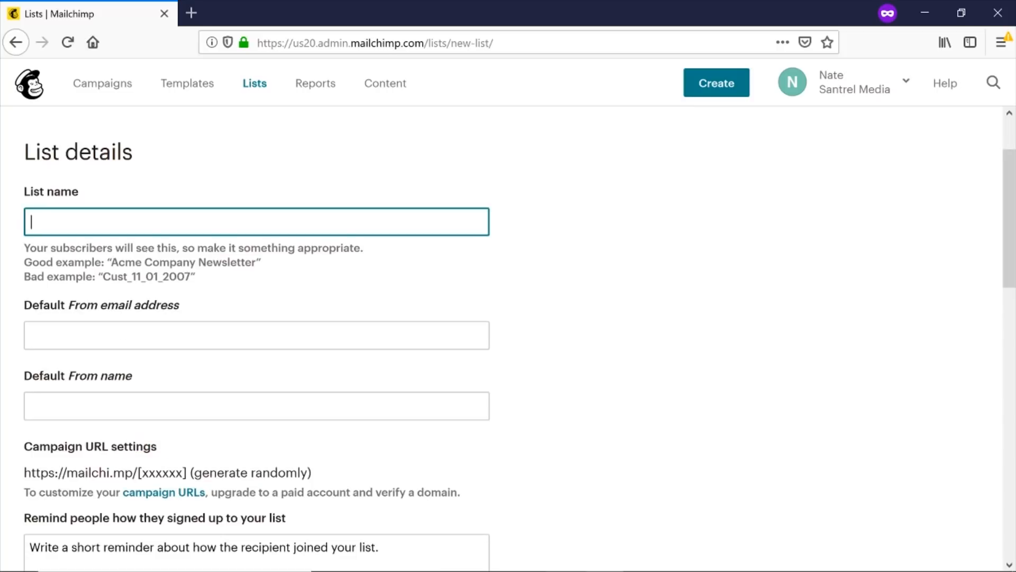
pyautogui.write('Welcome Subscriber')
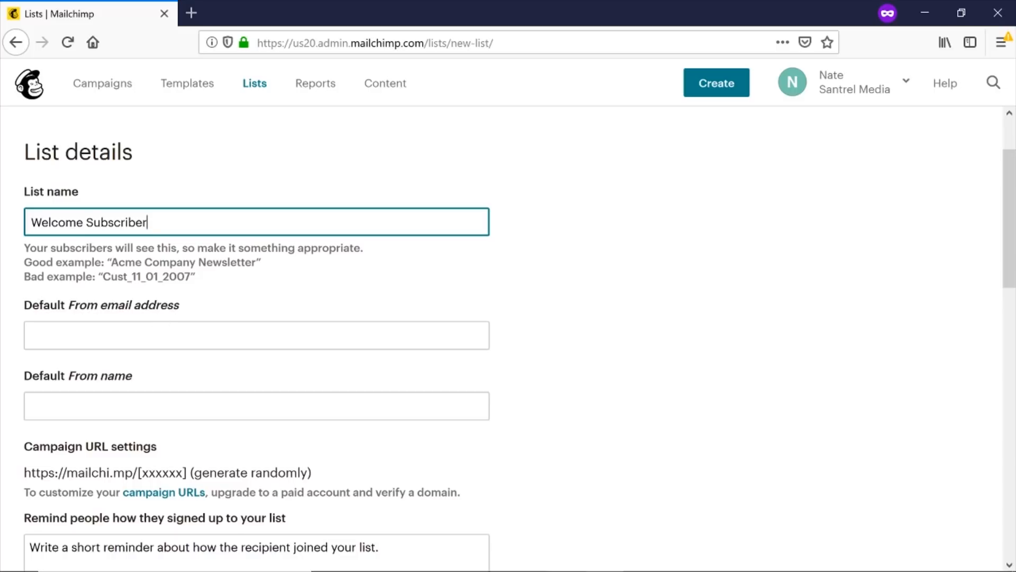
pyautogui.press('Tab')
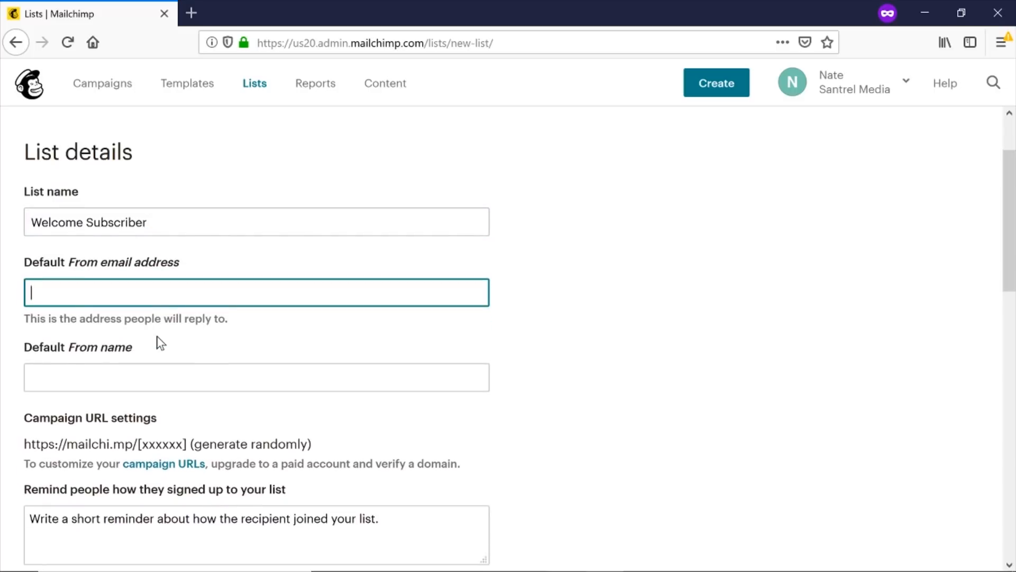
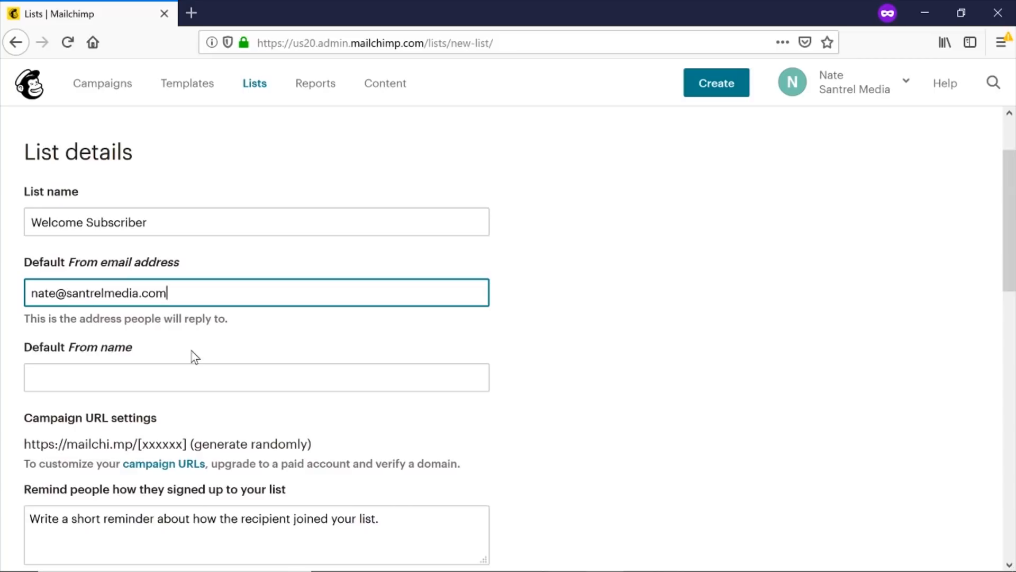
pyautogui.click(189, 366)
pyautogui.write('Nate')
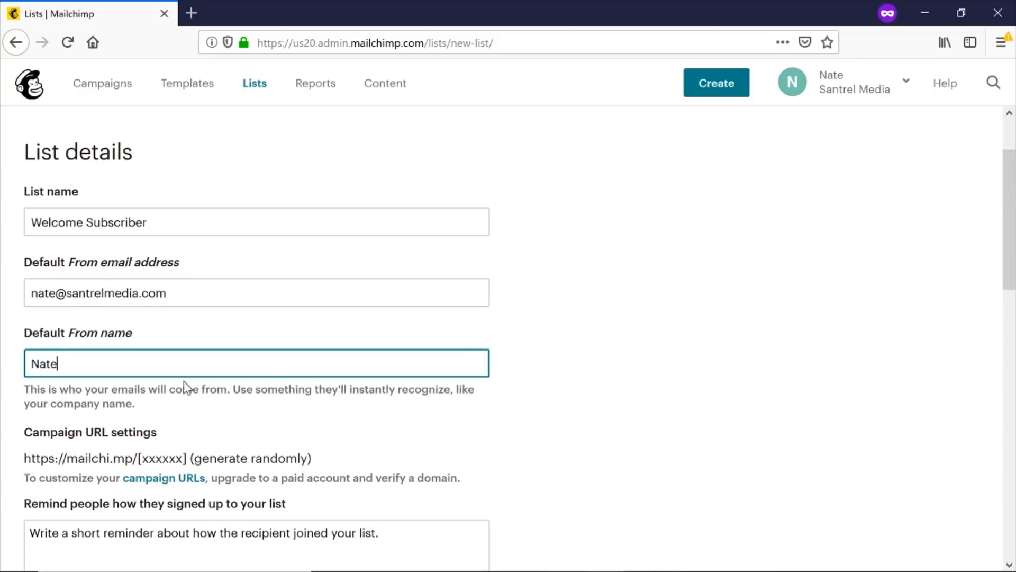
pyautogui.scroll(-2, 224, 360)
pyautogui.scroll(-4, 224, 360)
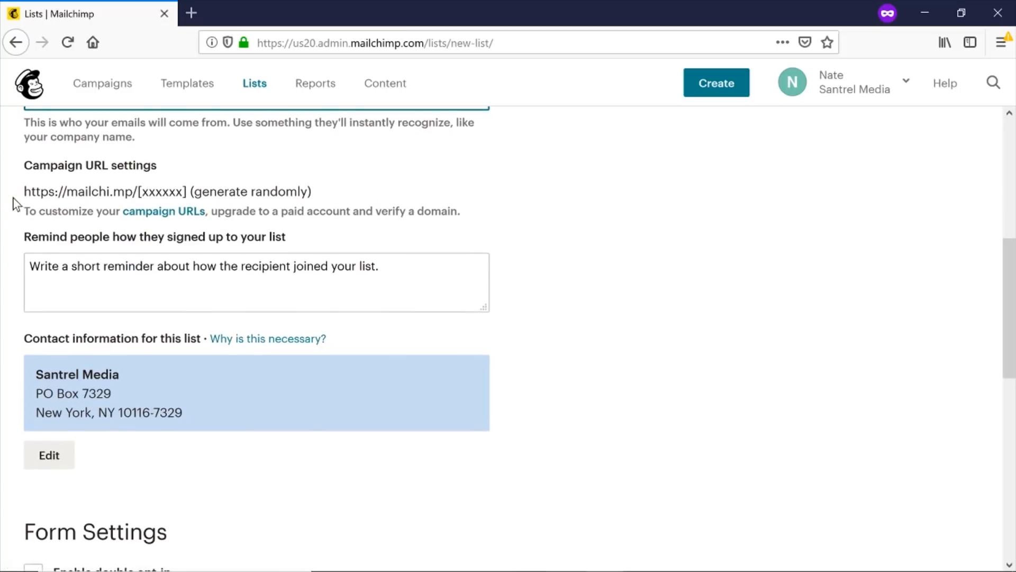
pyautogui.click(55, 195)
pyautogui.moveTo(53, 189); pyautogui.dragTo(87, 182)
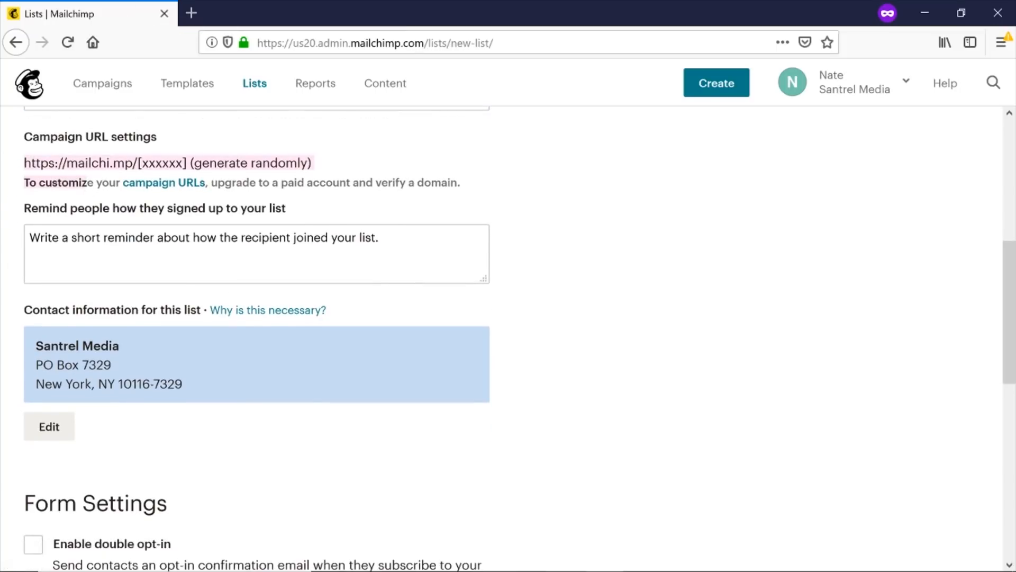
pyautogui.click(88, 182)
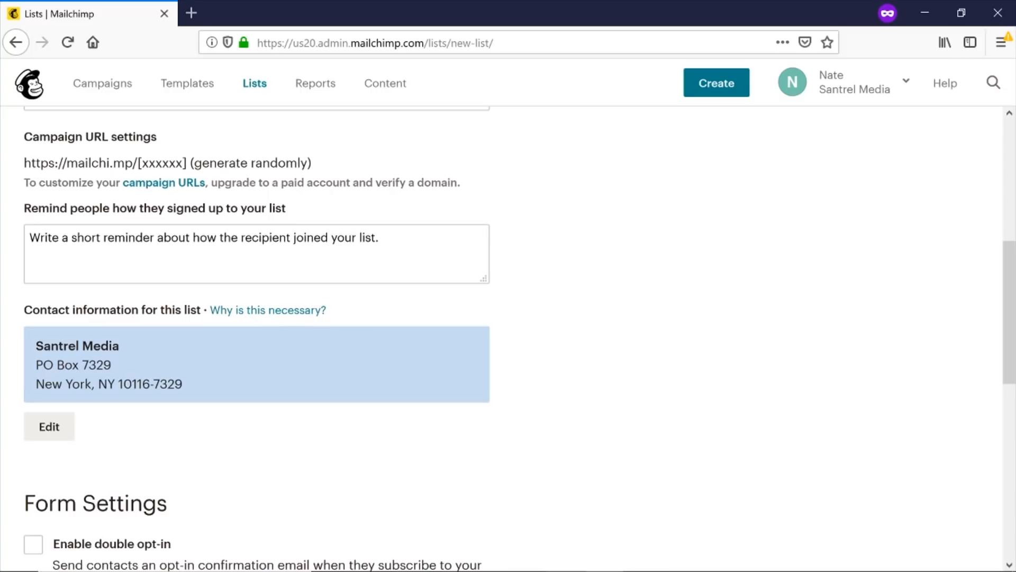
# Enter 'You joined for the free e-book' as the signup reminder and scroll down to Form Settings.
pyautogui.click(256, 253)
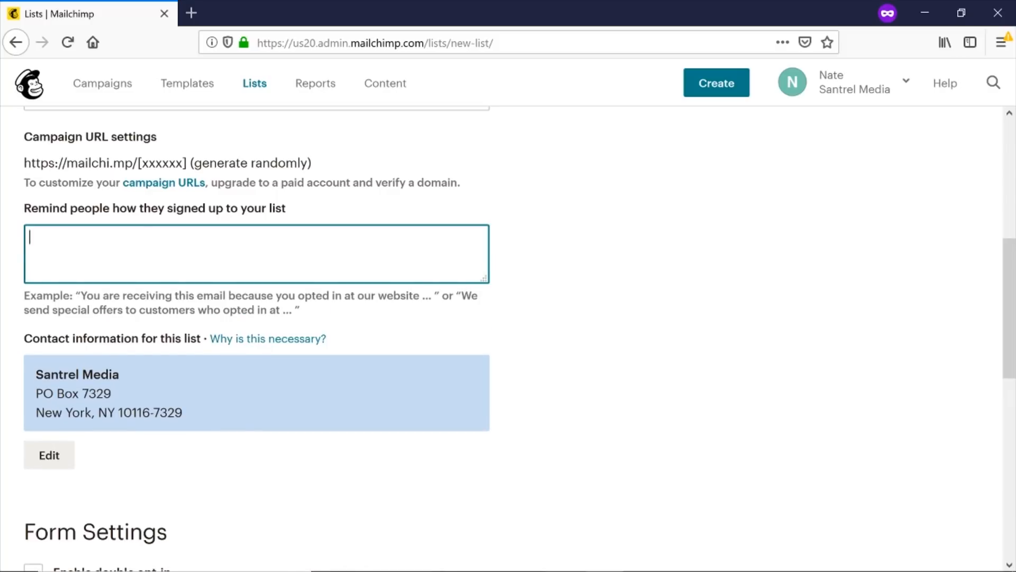
pyautogui.write('You joined for the free')
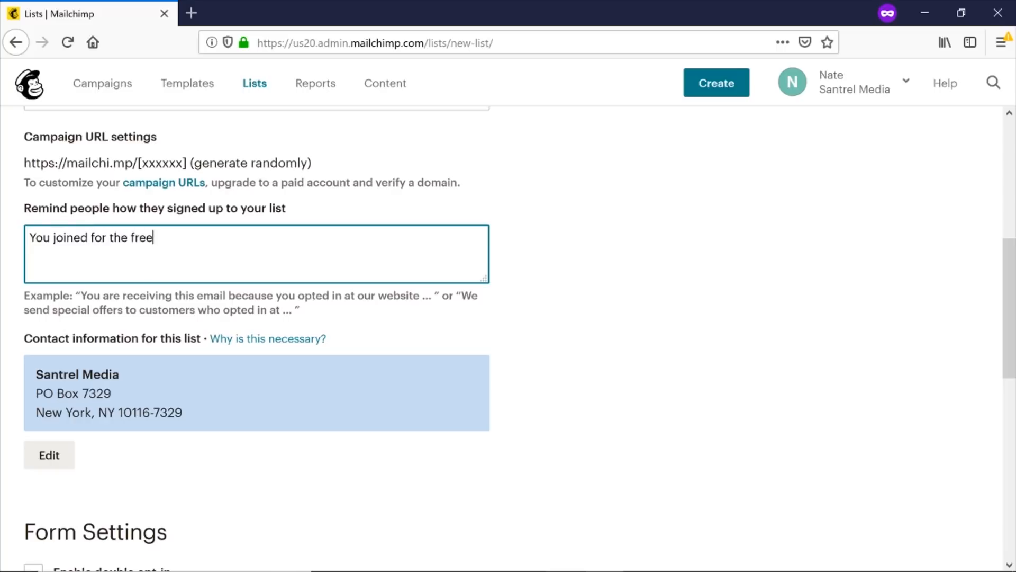
pyautogui.write(' e-book')
pyautogui.scroll(3, 318, 388)
pyautogui.scroll(-3, 196, 471)
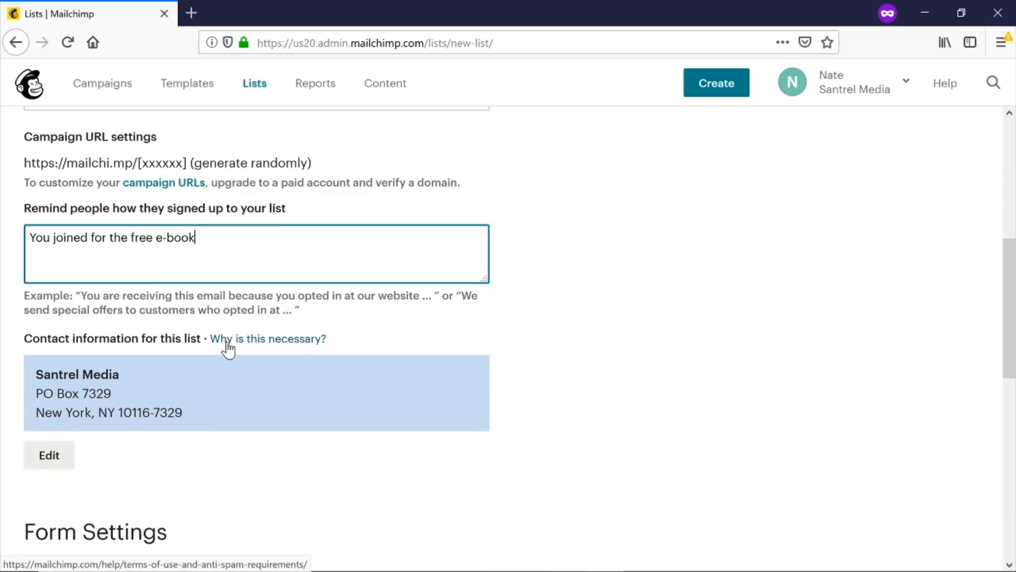
pyautogui.scroll(-5, 224, 405)
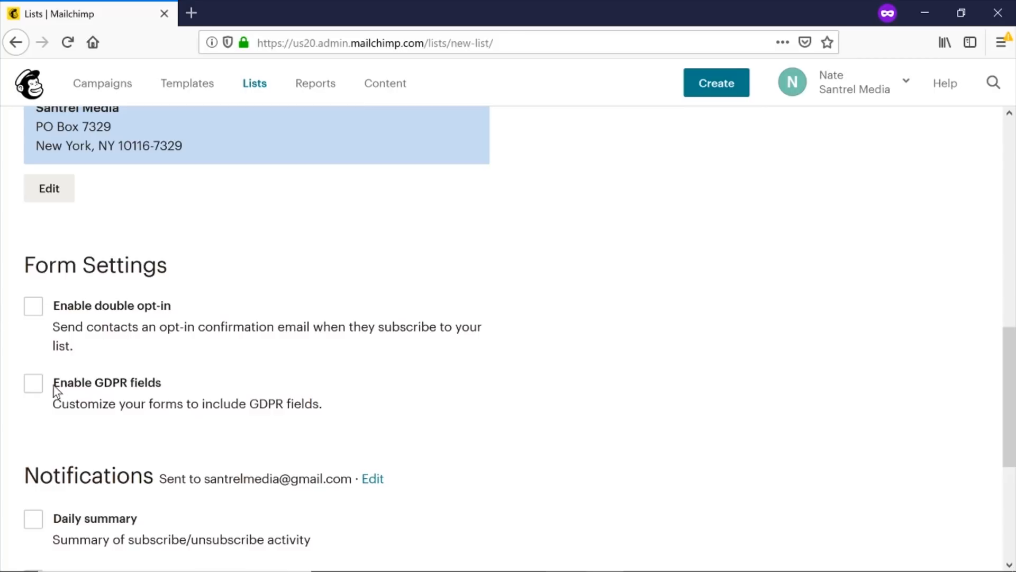
# Enable Daily summary notifications and save the Welcome Subscriber list.
pyautogui.scroll(-3, 196, 387)
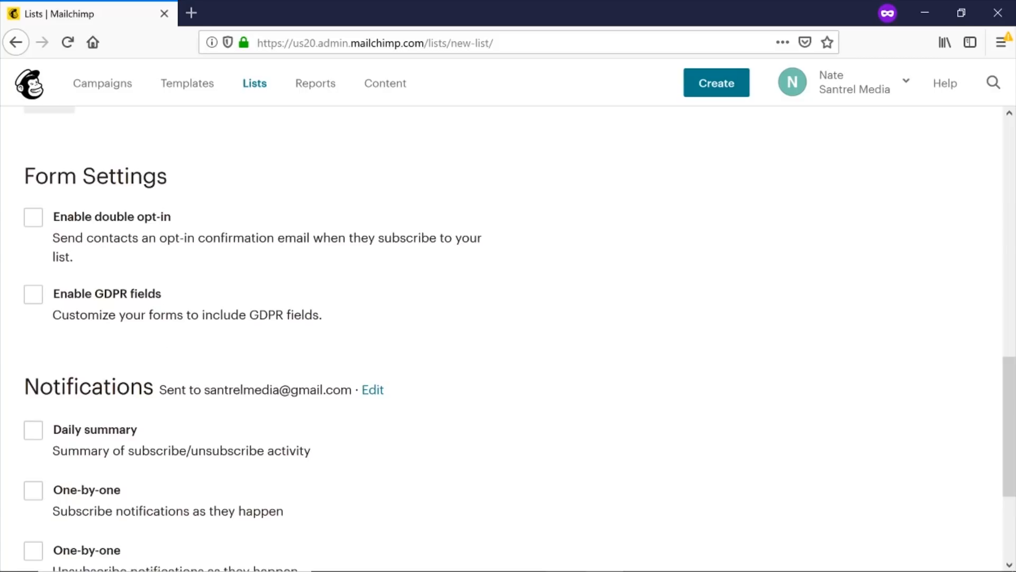
pyautogui.scroll(-1, 133, 398)
pyautogui.scroll(-5, 132, 398)
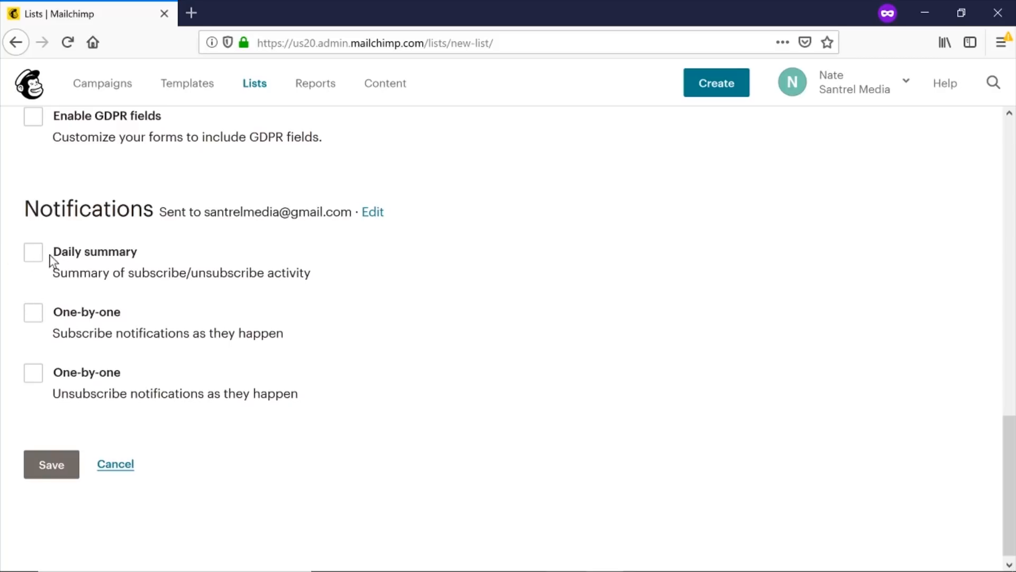
pyautogui.click(33, 254)
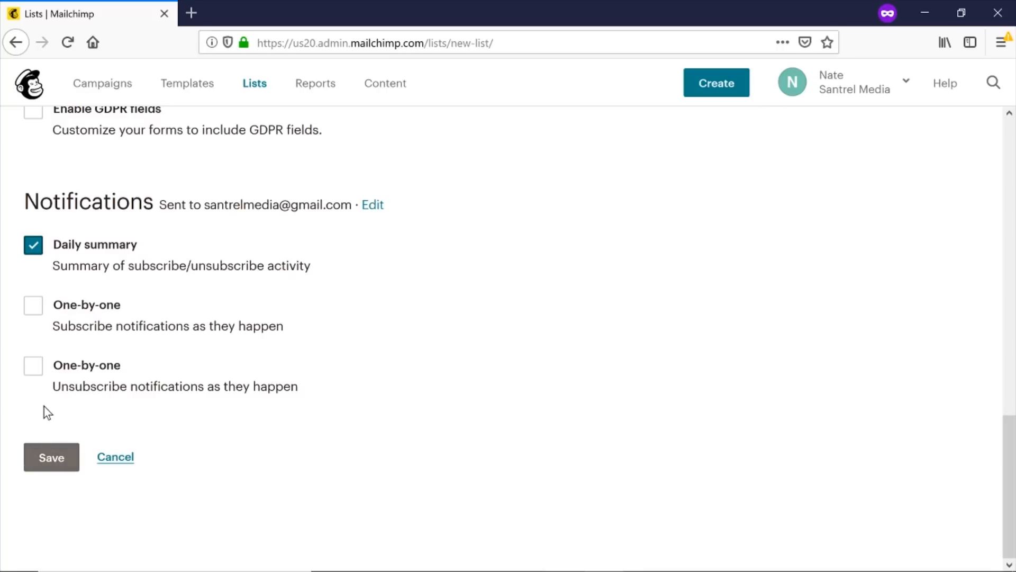
pyautogui.click(57, 468)
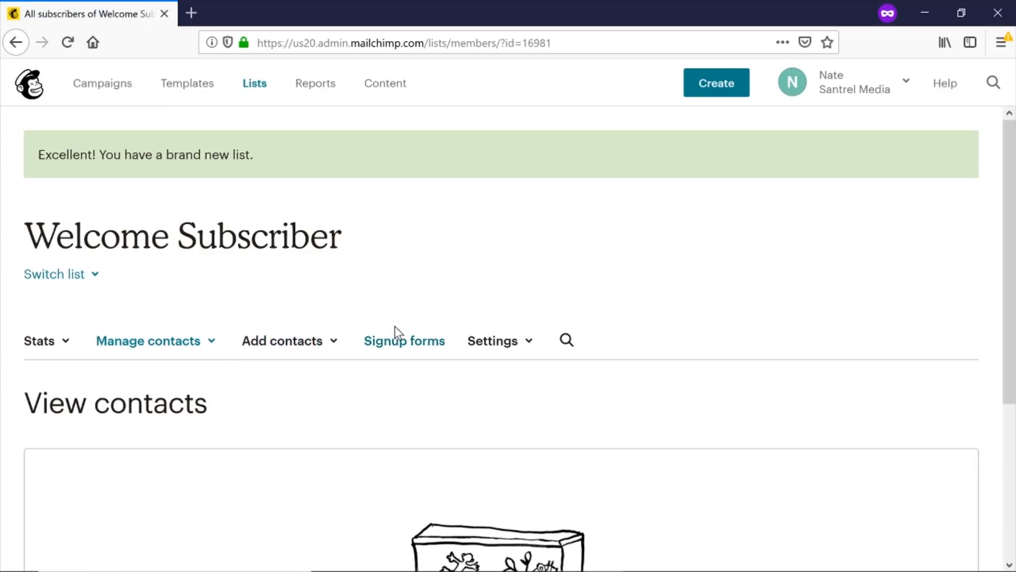
# Go from Add contacts > Add a subscriber to the 'Import a list' option for a CSV import.
pyautogui.click(324, 349)
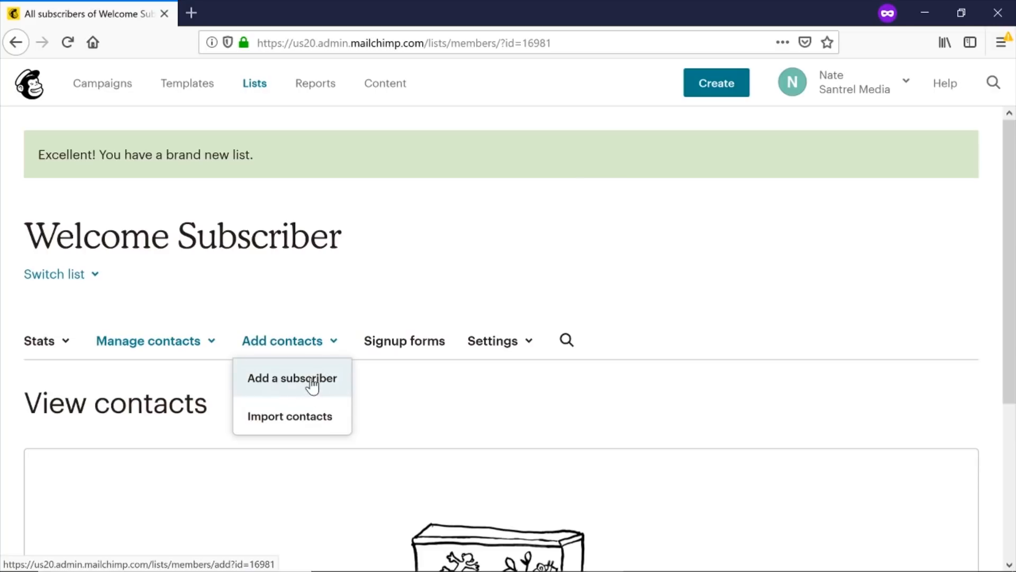
pyautogui.click(309, 384)
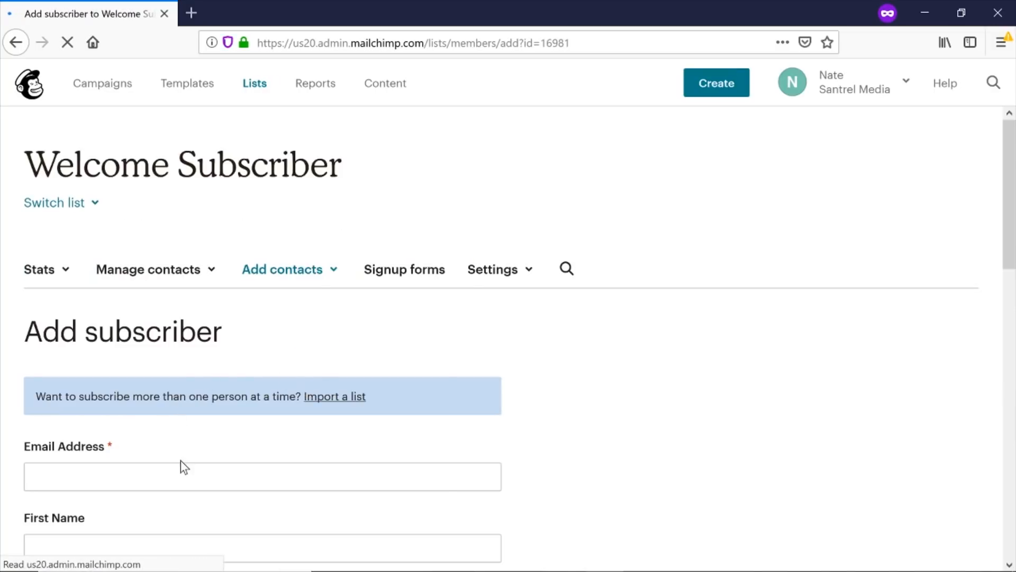
pyautogui.click(179, 474)
pyautogui.scroll(-3, 179, 474)
pyautogui.click(328, 229)
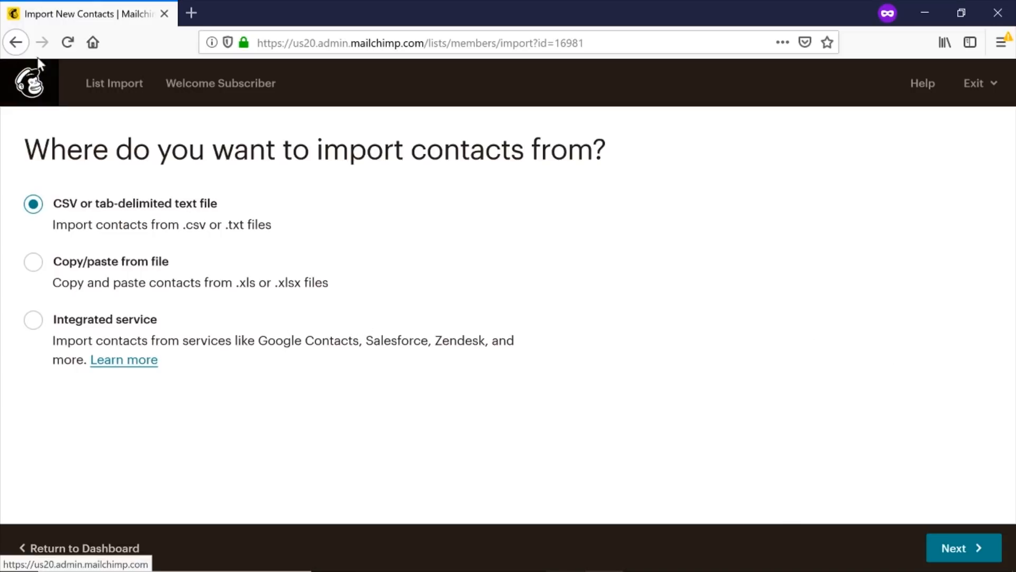
# Exit the import via Return to Dashboard, back to the empty Welcome Subscriber contacts page.
pyautogui.click(96, 545)
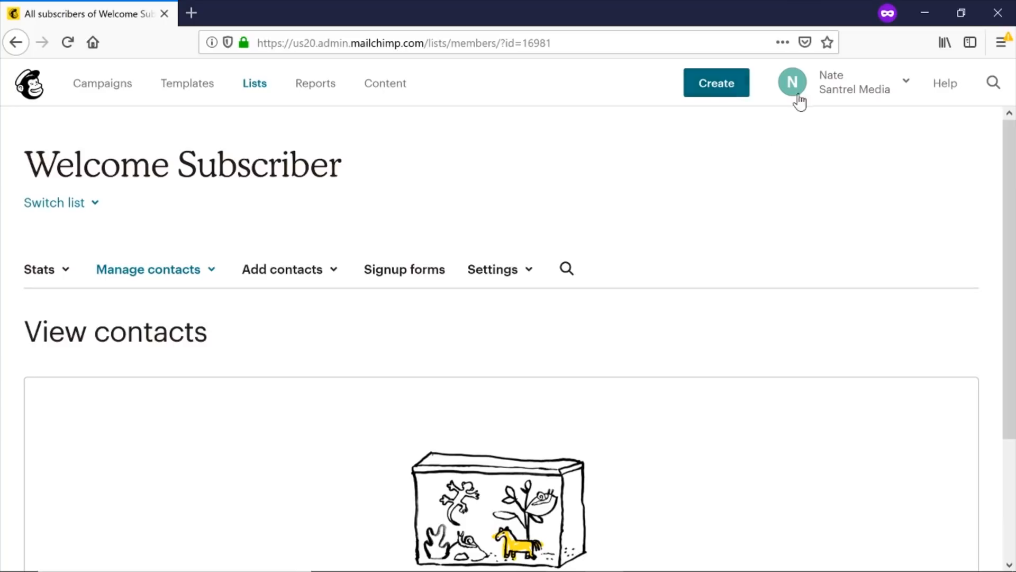
# Open Mailchimp's Create menu to list the Email, Ad, Landing Page, Postcard and Signup form options.
pyautogui.click(736, 84)
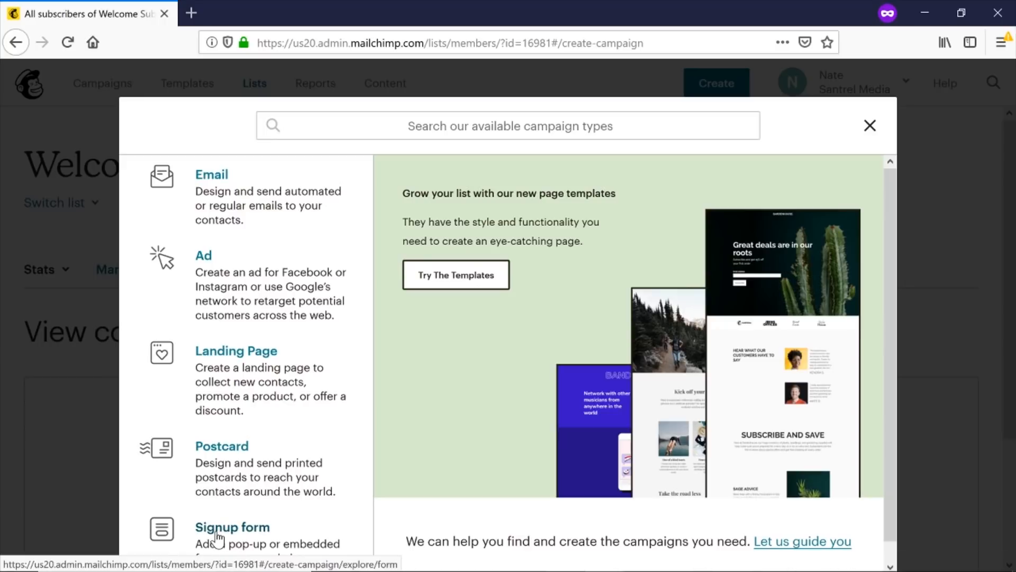
# Choose an automated Email, browse the automation categories, and pick Welcome new subscribers.
pyautogui.click(246, 201)
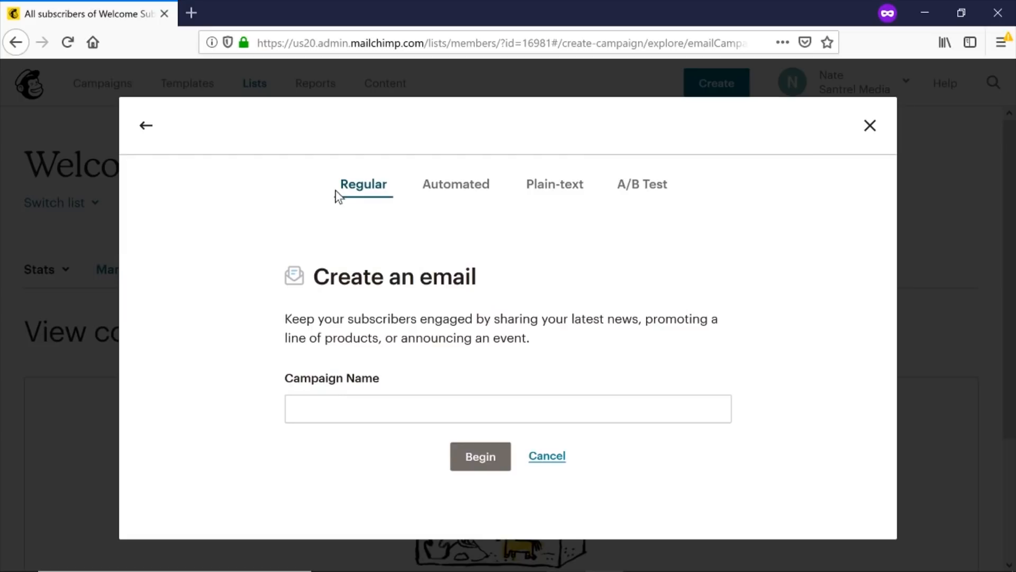
pyautogui.click(457, 194)
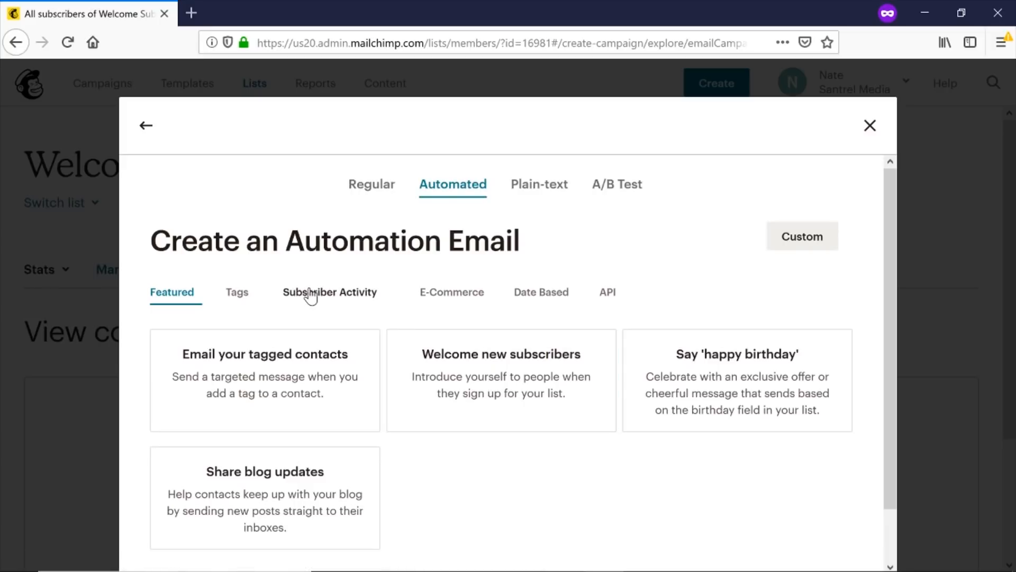
pyautogui.click(442, 298)
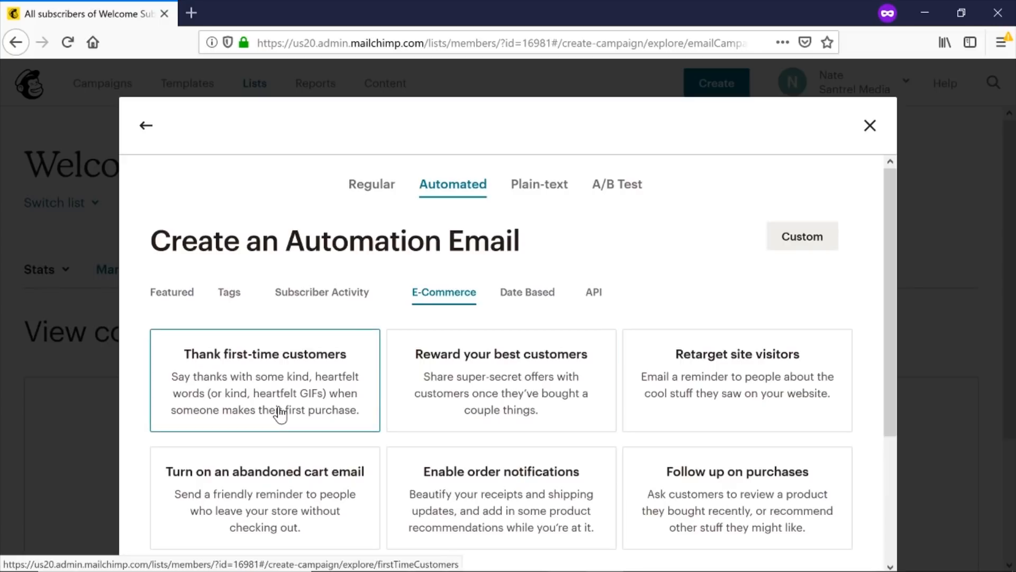
pyautogui.click(532, 294)
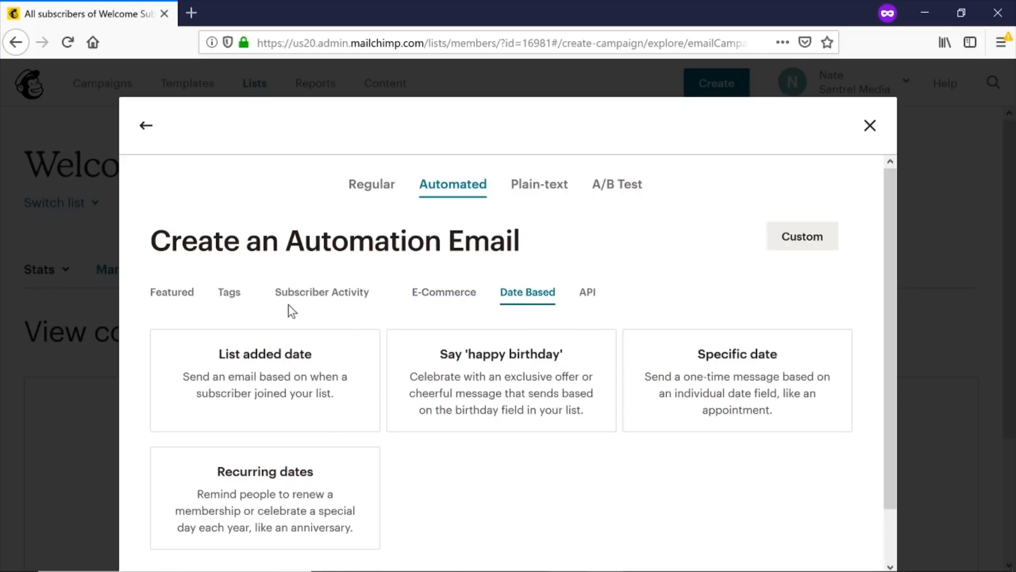
pyautogui.click(183, 297)
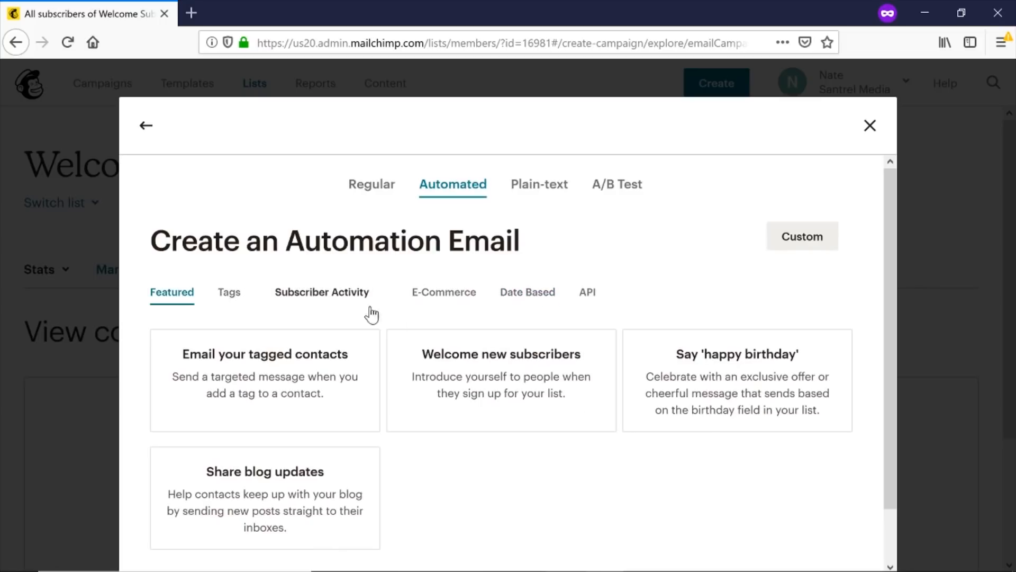
pyautogui.click(475, 394)
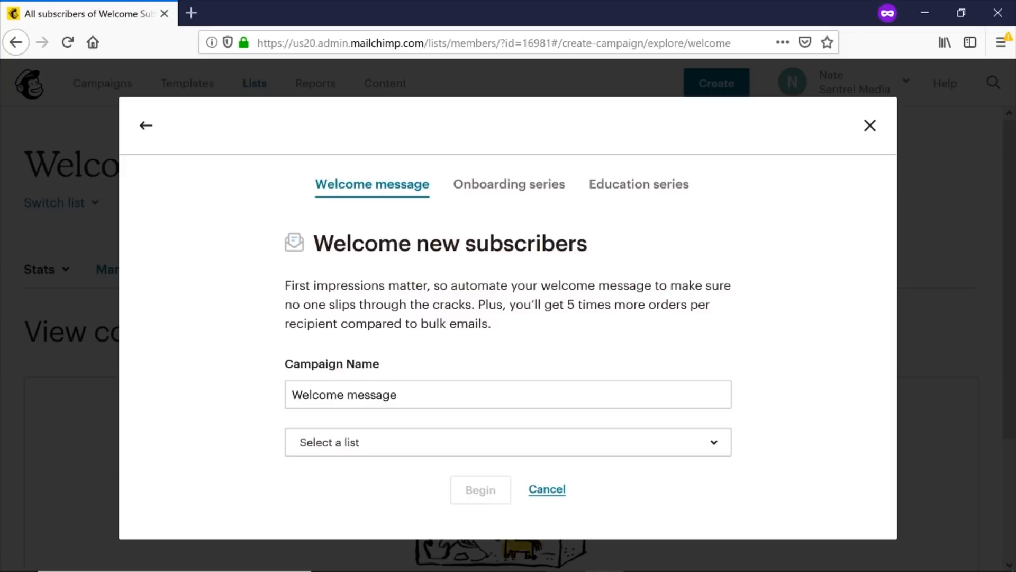
# Send the Welcome message automation to the Welcome Subscriber list and begin building it.
pyautogui.click(420, 444)
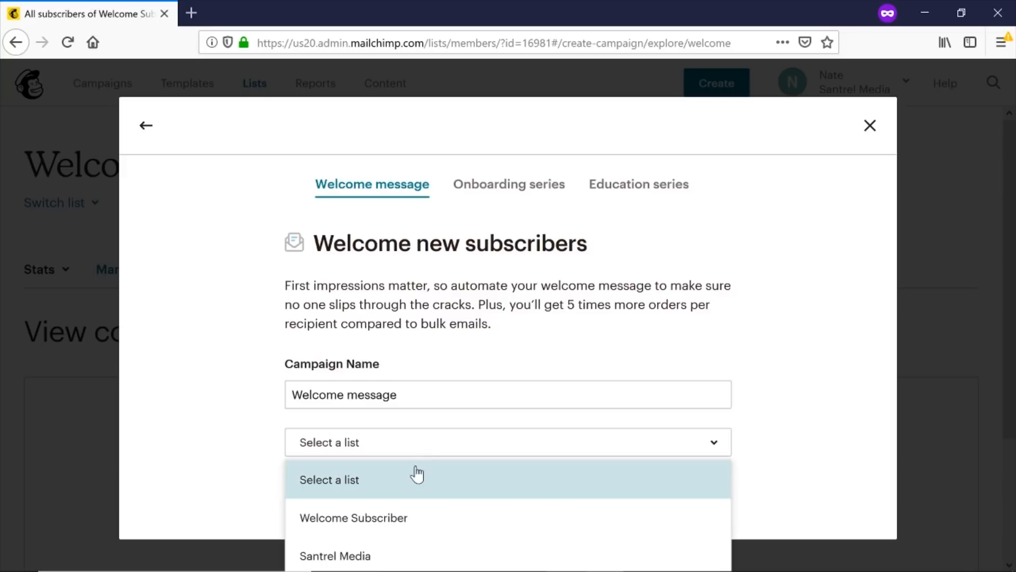
pyautogui.click(408, 519)
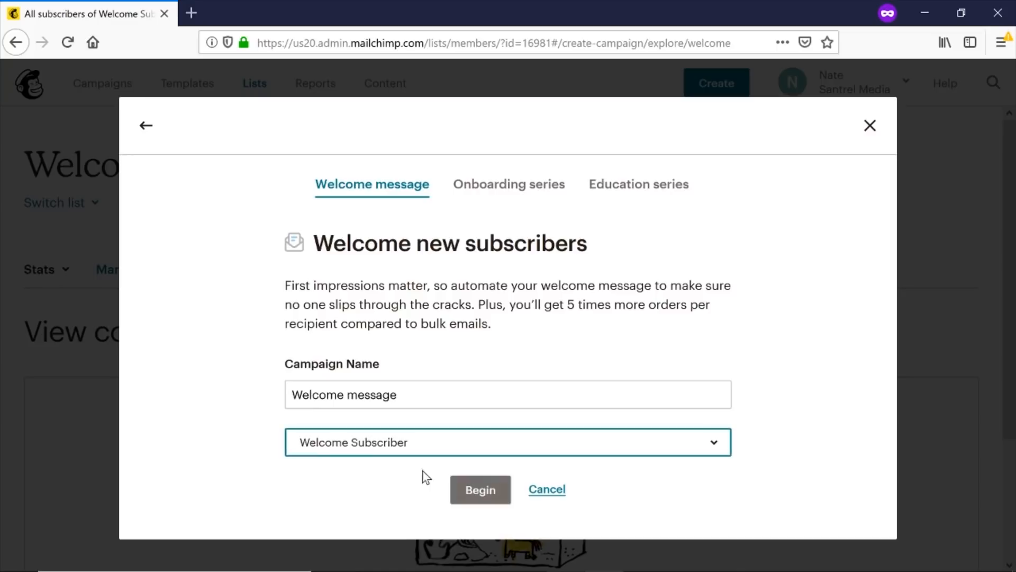
pyautogui.click(483, 493)
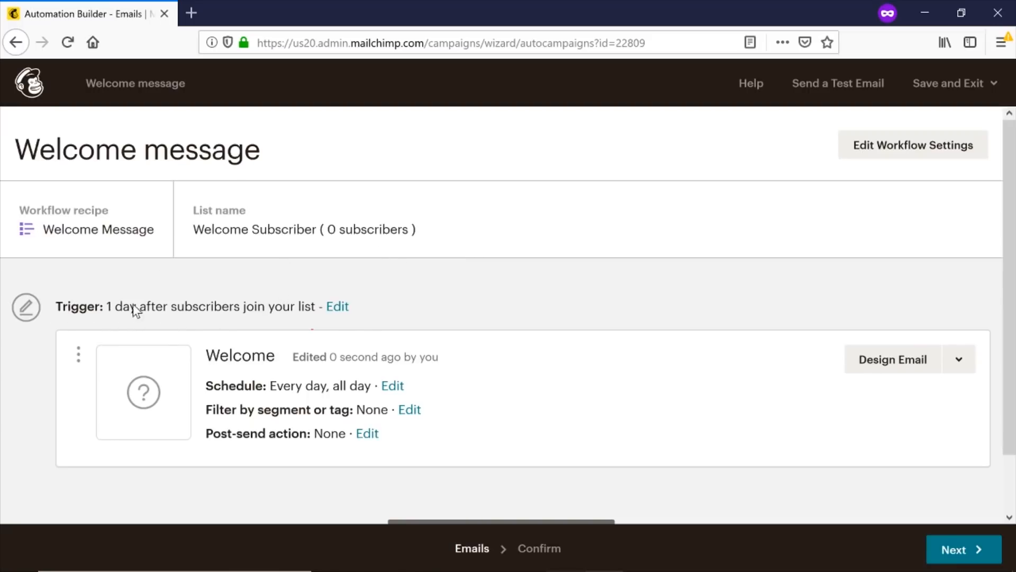
# Change the Welcome message trigger delay from 1 day to immediately after joining.
pyautogui.click(337, 308)
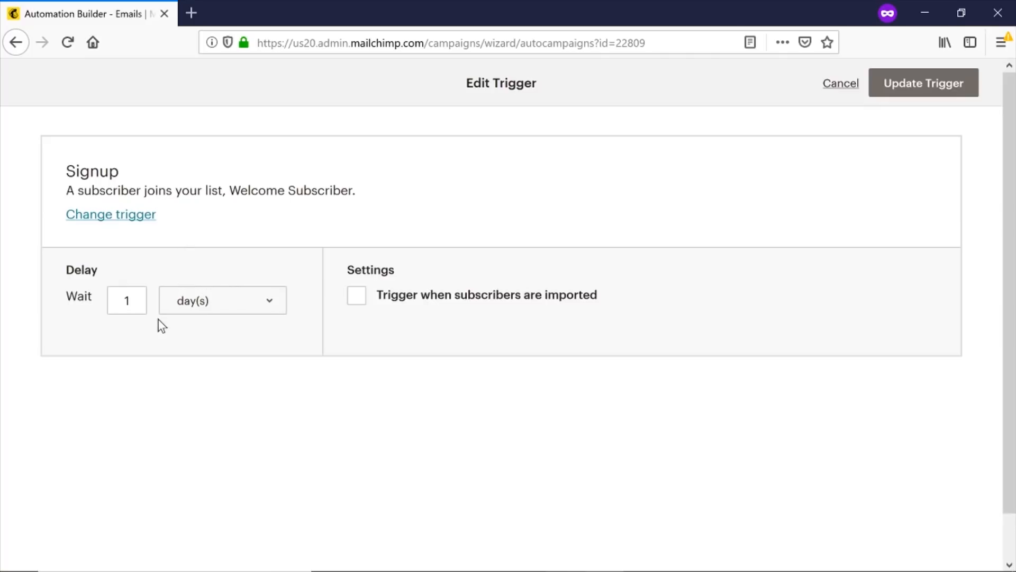
pyautogui.click(206, 301)
pyautogui.click(199, 325)
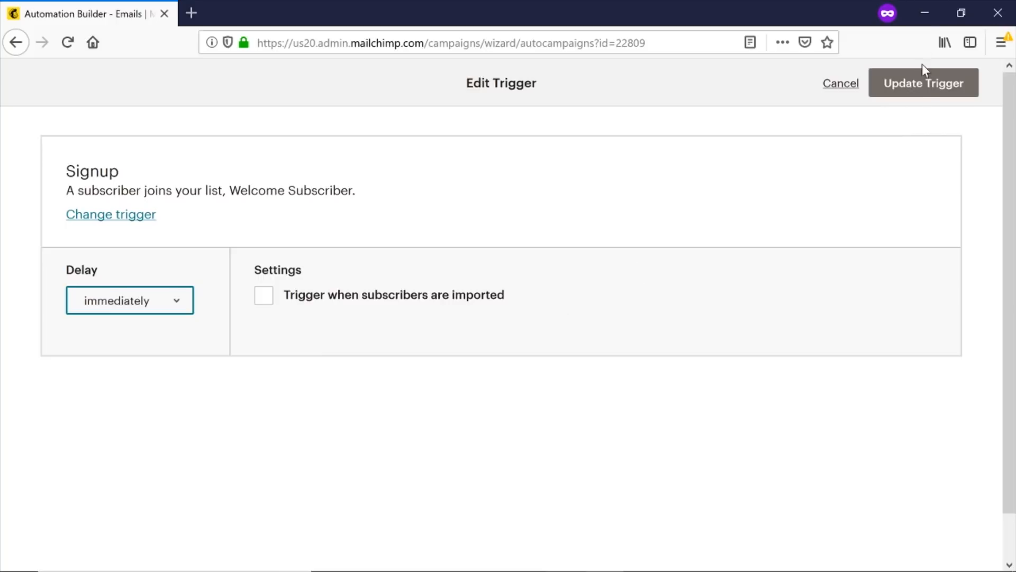
pyautogui.click(923, 94)
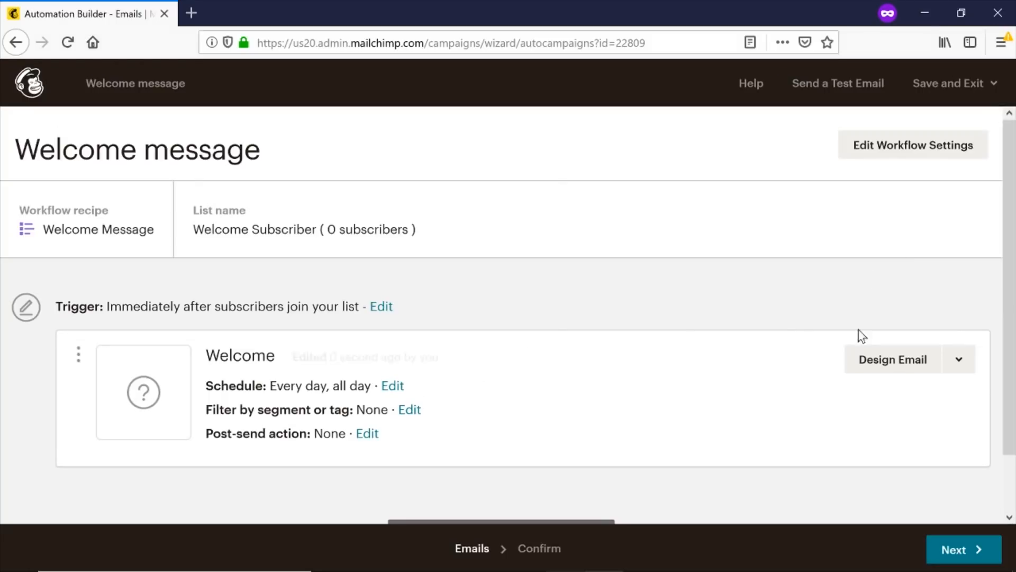
# Start designing the Welcome email from its card in the workflow.
pyautogui.click(886, 362)
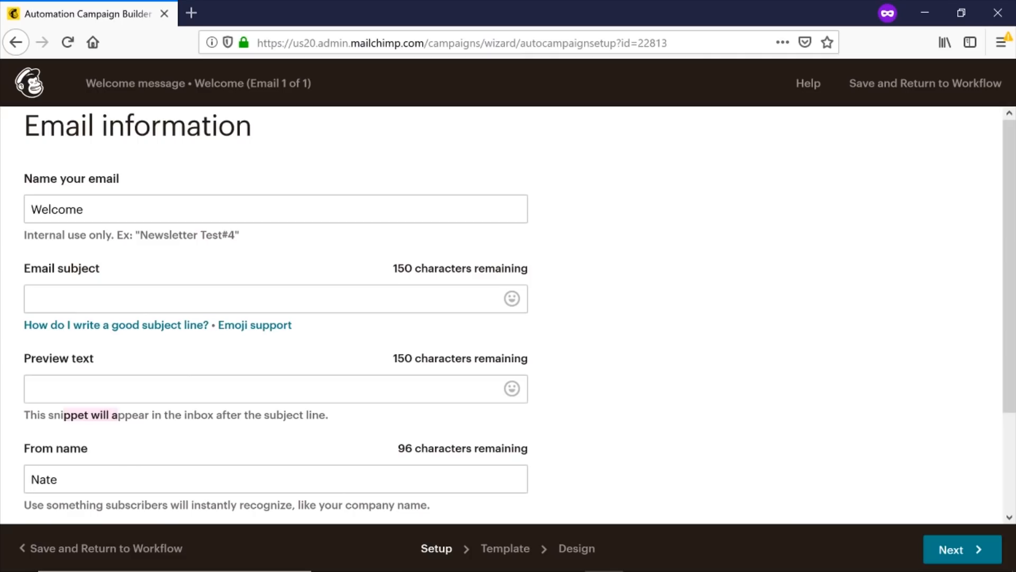
# Give the welcome email the subject 'Your Free E-Book Download' and a preview text starting 'Download'.
pyautogui.click(30, 298)
pyautogui.write('Your Fr')
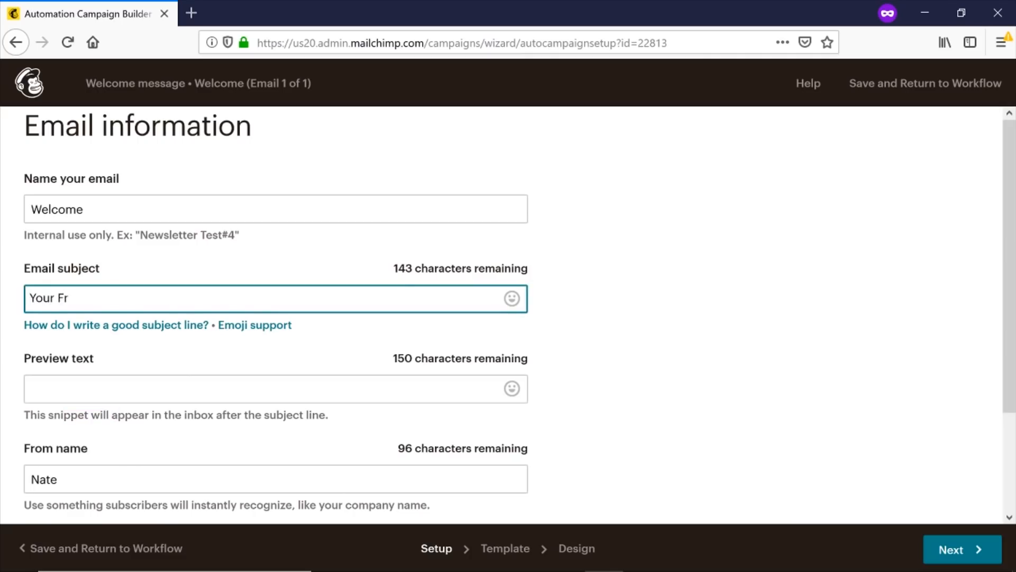
pyautogui.write('ee E-Book Download')
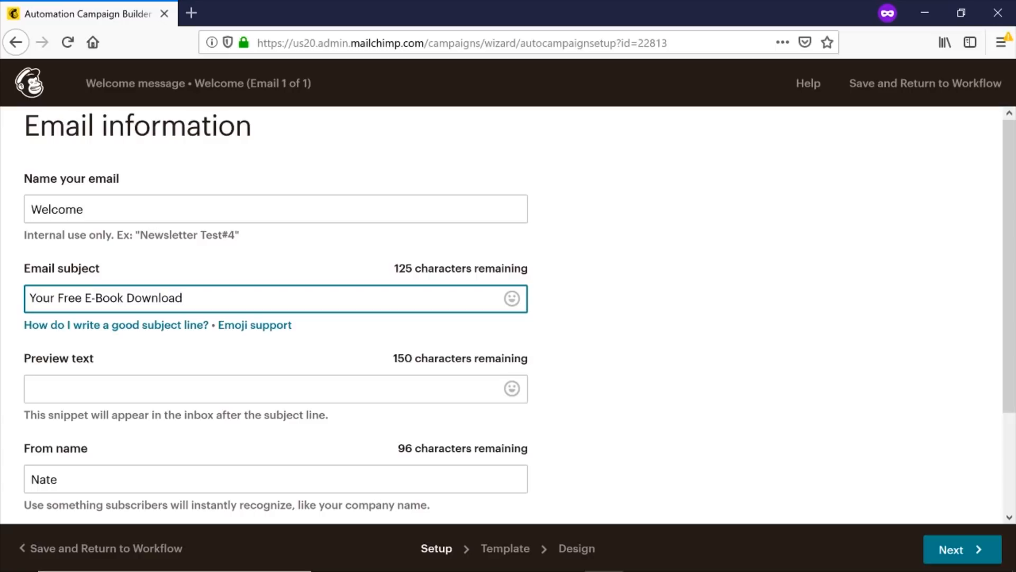
pyautogui.click(105, 389)
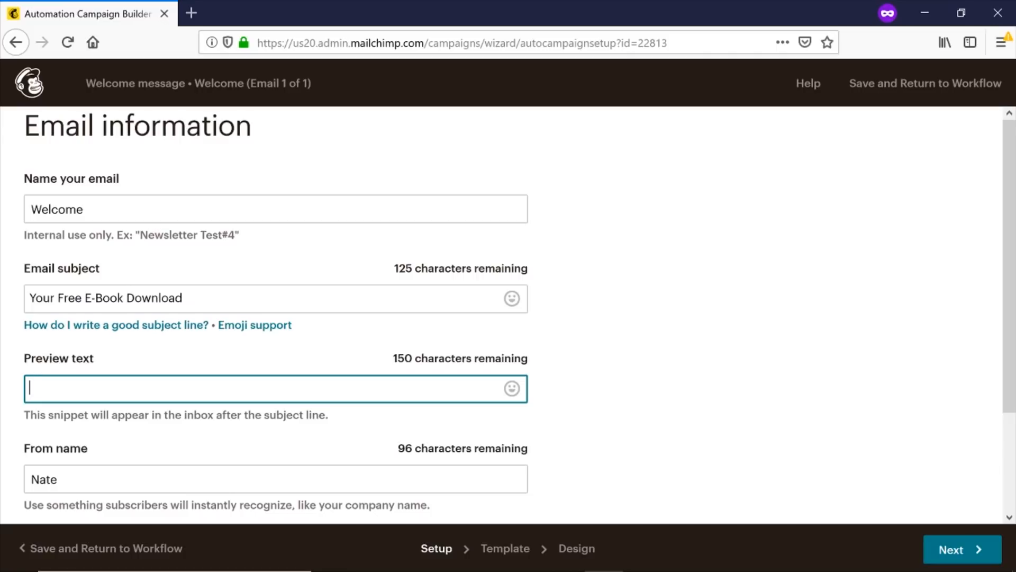
pyautogui.write('Download bef')
pyautogui.write('ore')
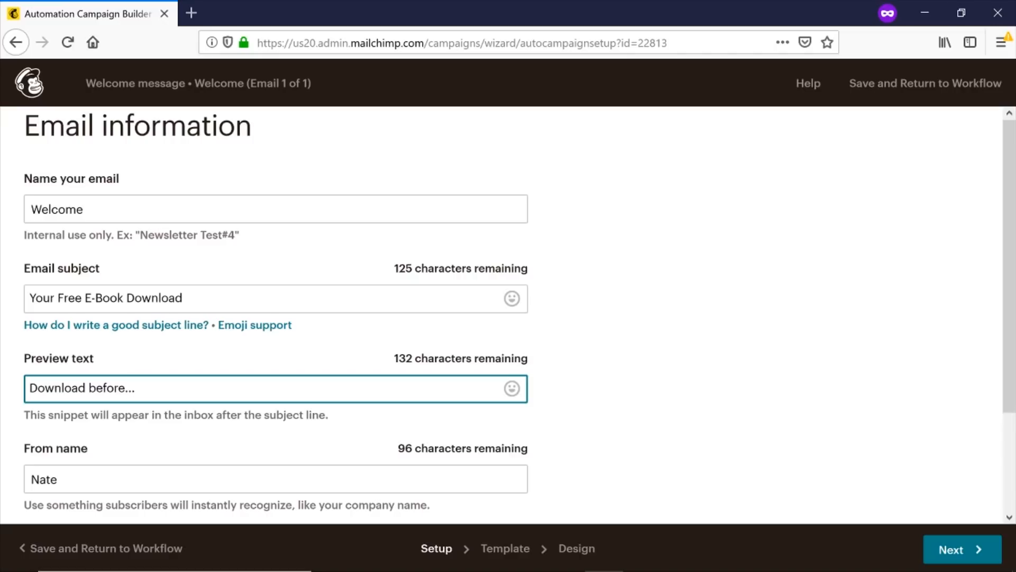
pyautogui.write('...')
pyautogui.scroll(-2, 112, 359)
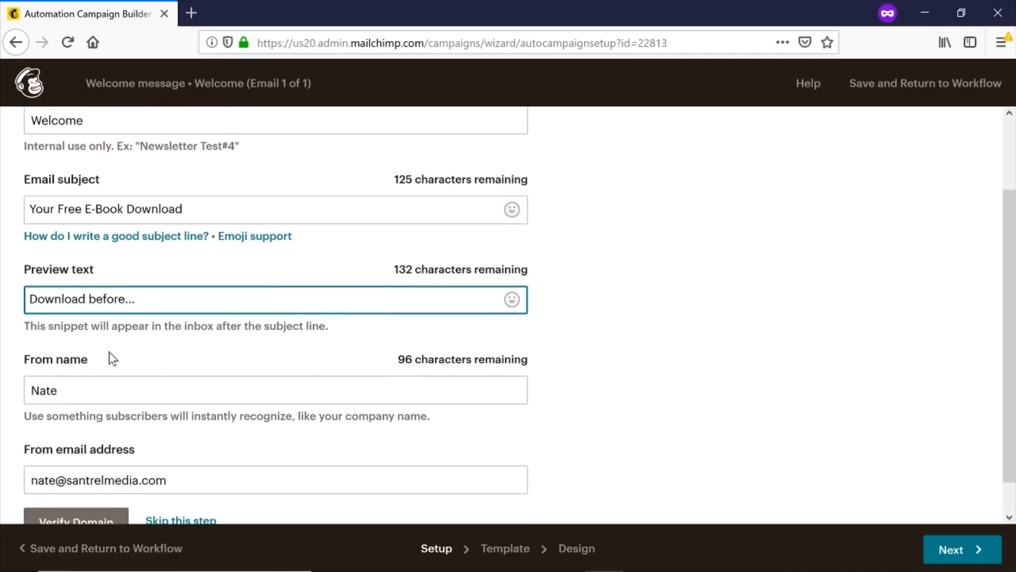
pyautogui.scroll(-1, 116, 439)
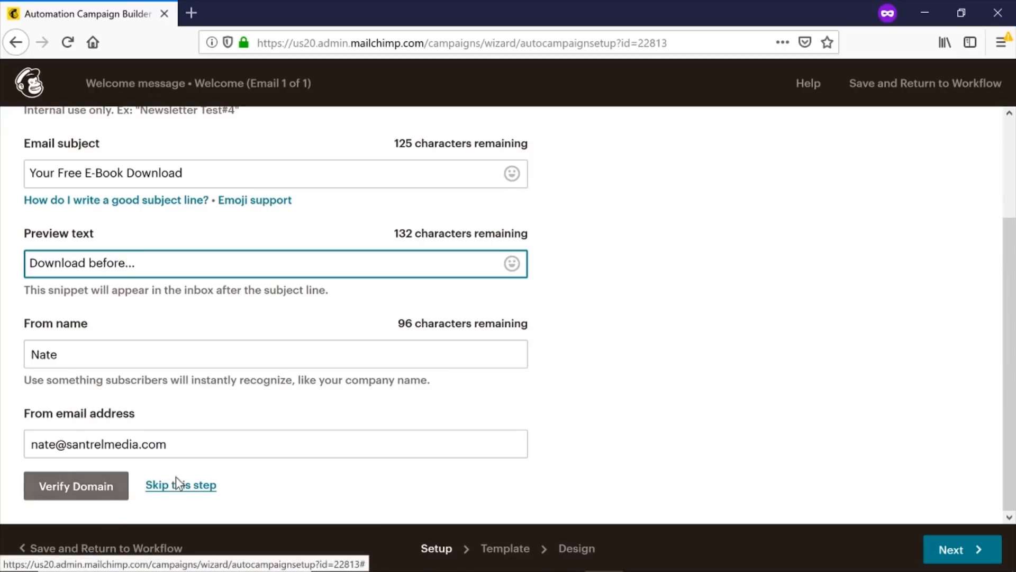
# Dismiss the sender domain verification and skip ahead to template selection.
pyautogui.click(110, 487)
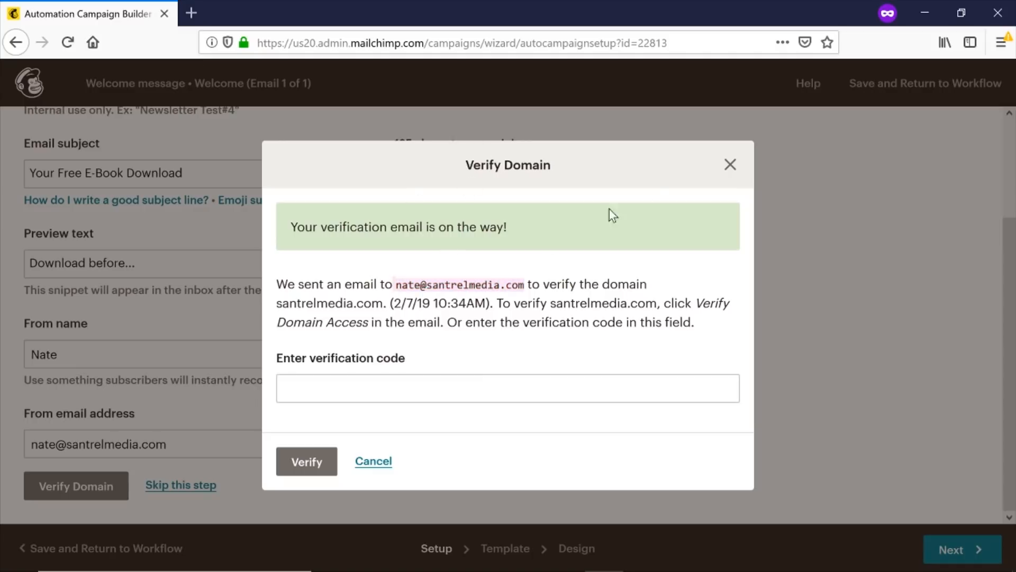
pyautogui.click(731, 166)
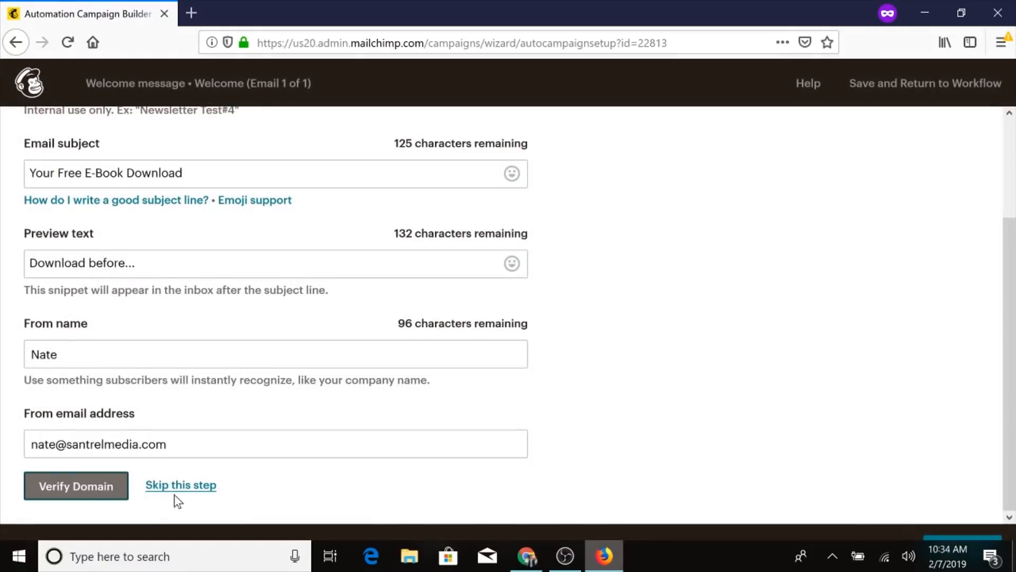
pyautogui.click(190, 486)
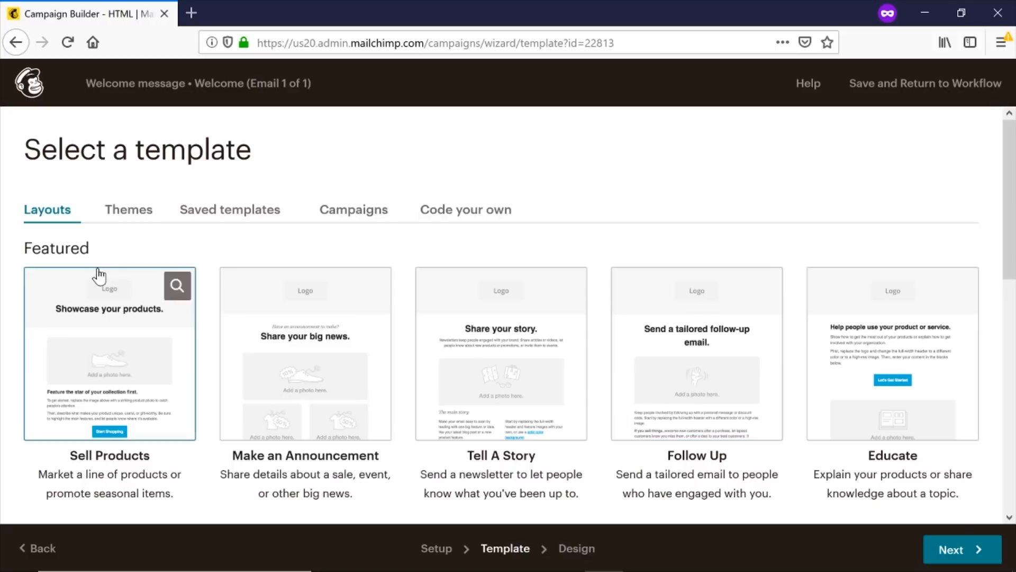
# Pick the Invitation event theme from Themes for the welcome email.
pyautogui.scroll(-3, 233, 229)
pyautogui.scroll(3, 198, 239)
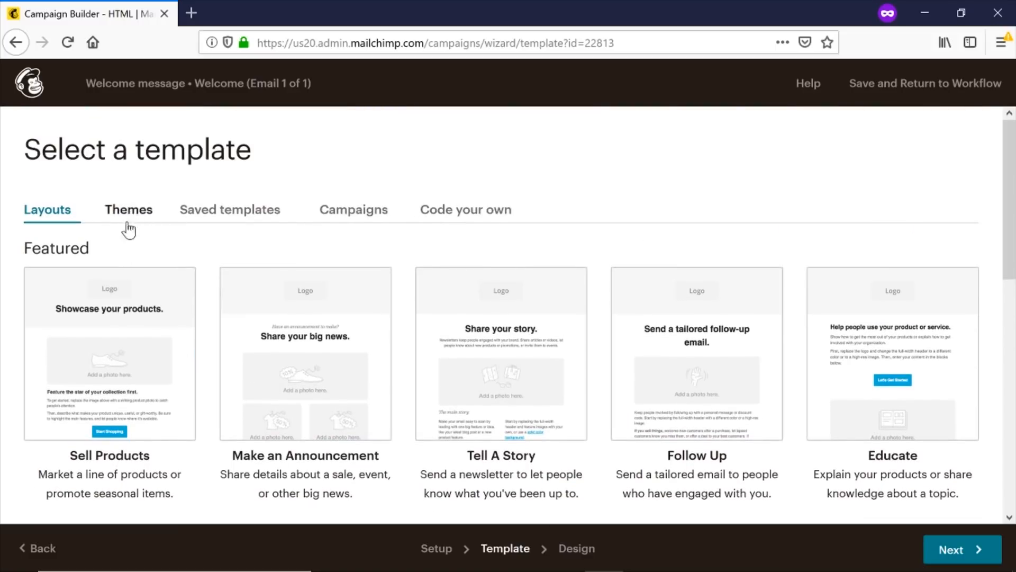
pyautogui.click(139, 215)
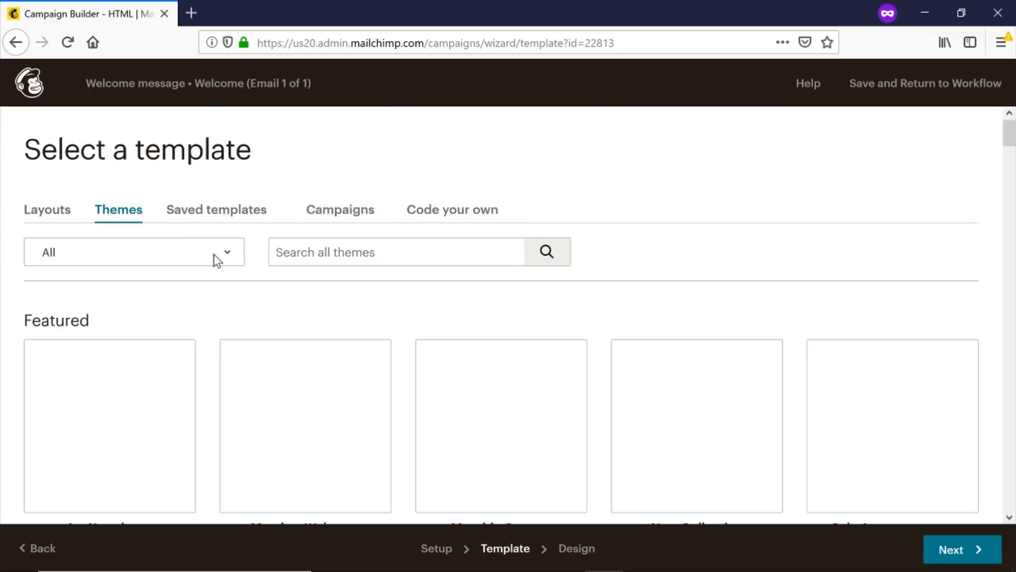
pyautogui.moveTo(1008, 139); pyautogui.dragTo(995, 213)
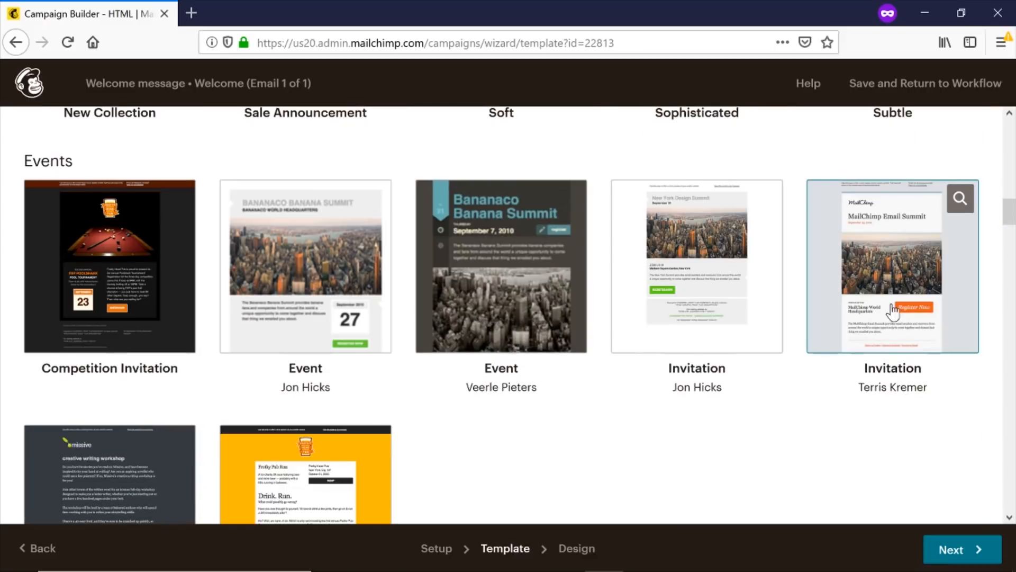
pyautogui.click(886, 288)
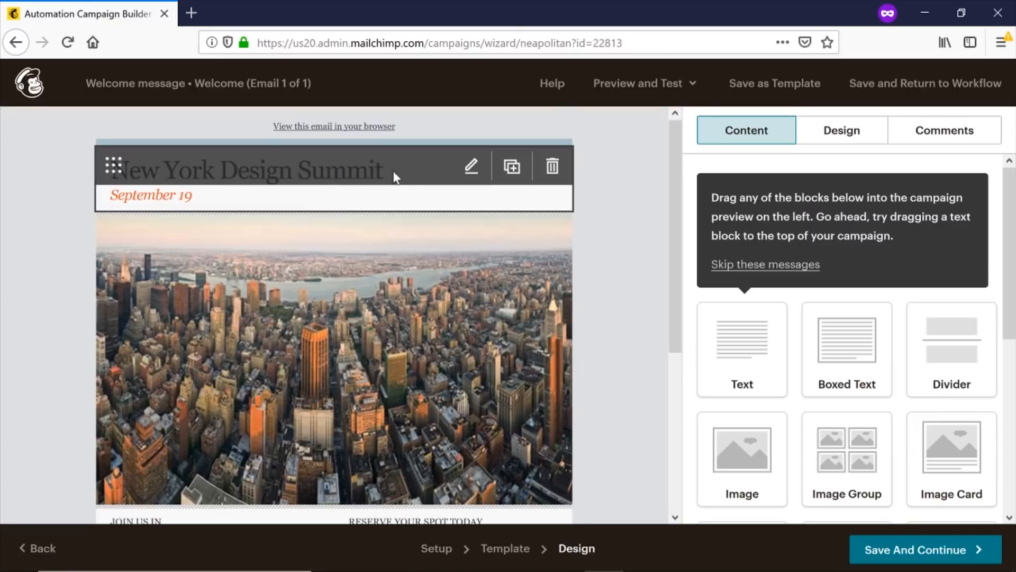
# Open the 'New York Design Summit' / 'September 19' heading block in the Text editor.
pyautogui.scroll(-2, 463, 290)
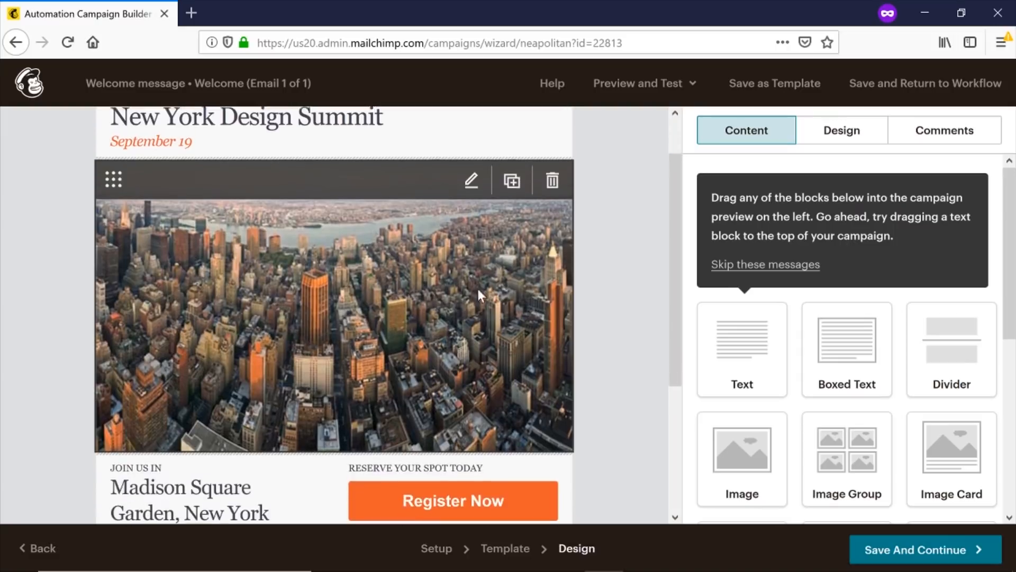
pyautogui.moveTo(679, 189); pyautogui.dragTo(669, 303)
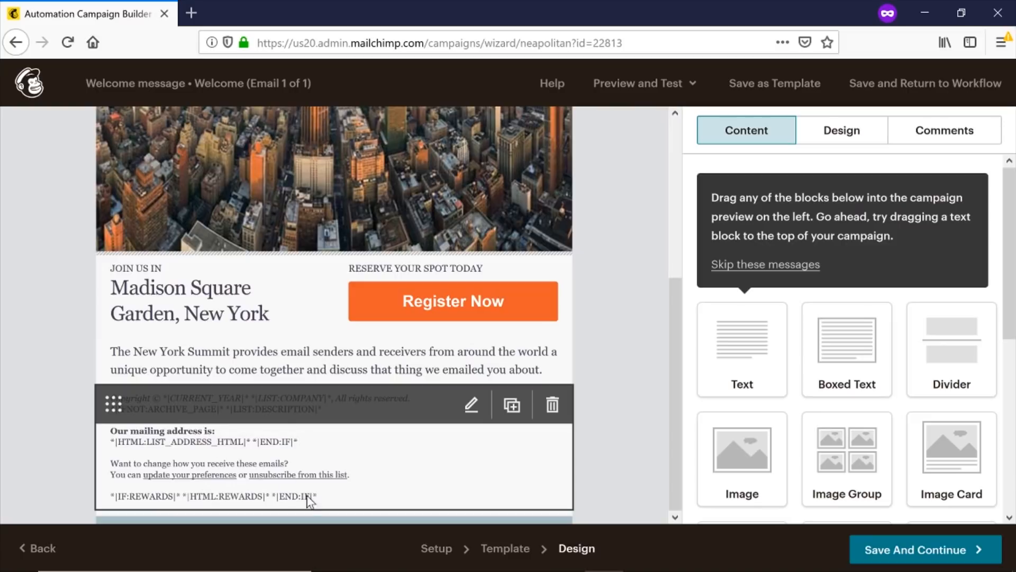
pyautogui.moveTo(678, 341); pyautogui.dragTo(691, 176)
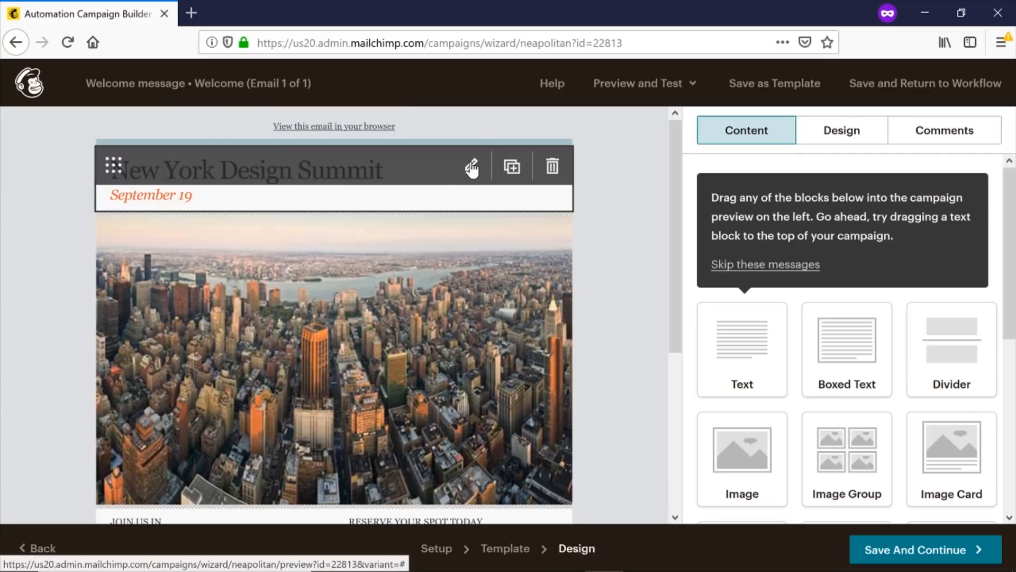
pyautogui.click(333, 195)
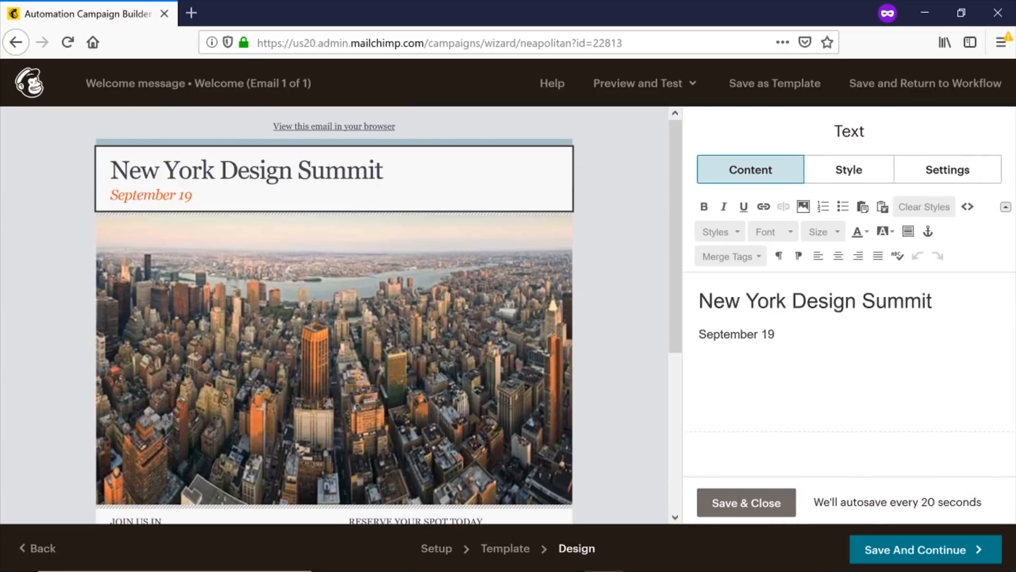
# Replace the 'New York Design Summit' heading with 'Santrel Media Welcome'.
pyautogui.moveTo(934, 302); pyautogui.dragTo(676, 304)
pyautogui.press('BackSpace')
pyautogui.write('SAntrel')
pyautogui.press('BackSpace')
pyautogui.press('BackSpace')
pyautogui.press('BackSpace')
pyautogui.press('BackSpace')
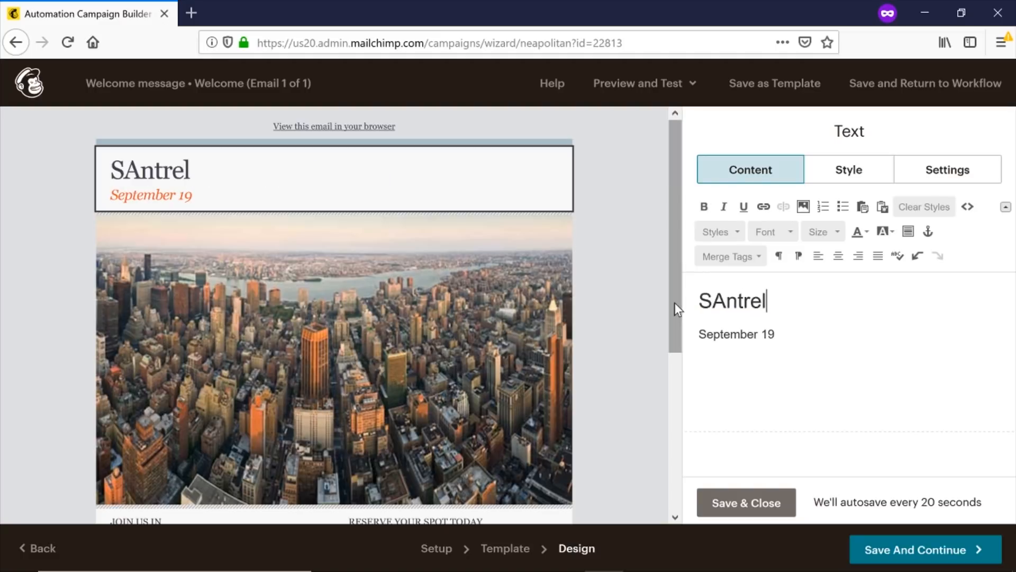
pyautogui.press('BackSpace')
pyautogui.press('BackSpace')
pyautogui.press('BackSpace')
pyautogui.write('antere')
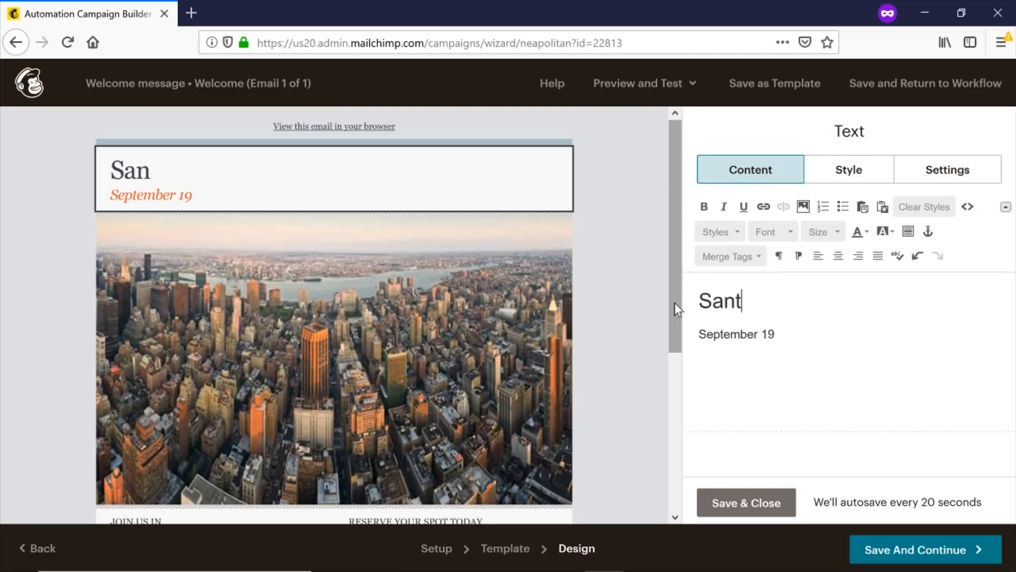
pyautogui.press('BackSpace')
pyautogui.press('BackSpace')
pyautogui.press('BackSpace')
pyautogui.write('rel Media')
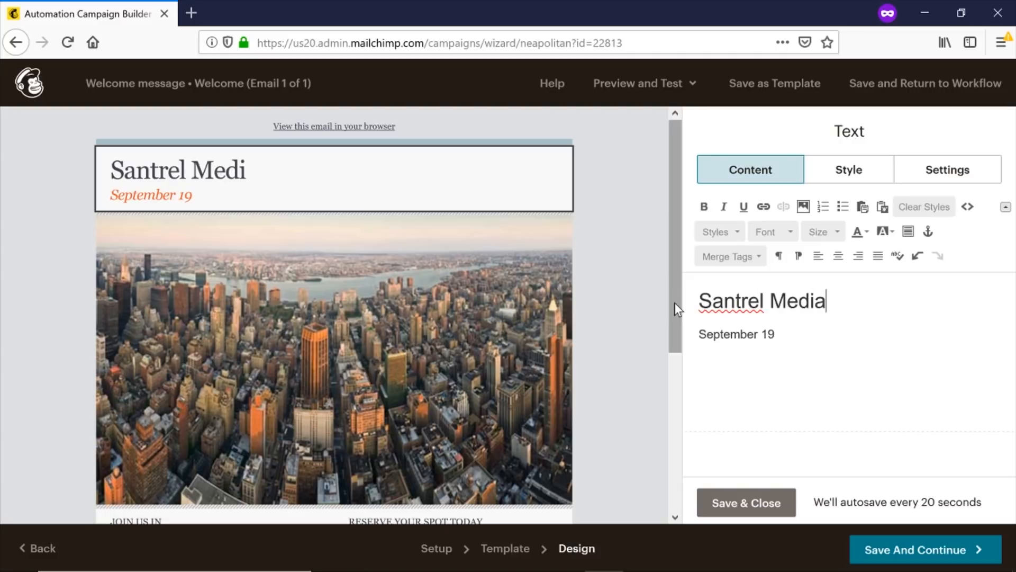
pyautogui.write(' Wel')
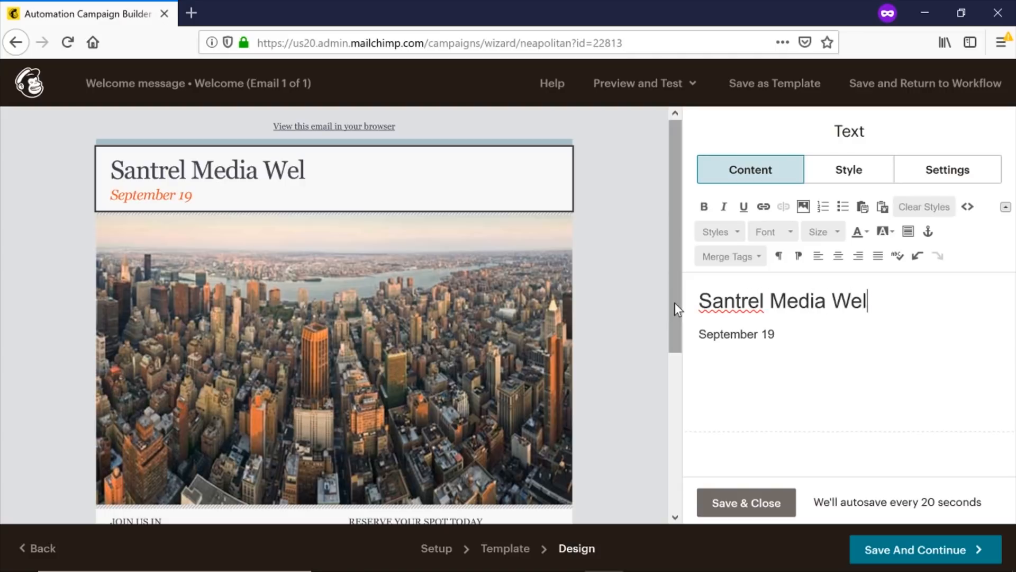
pyautogui.write('come')
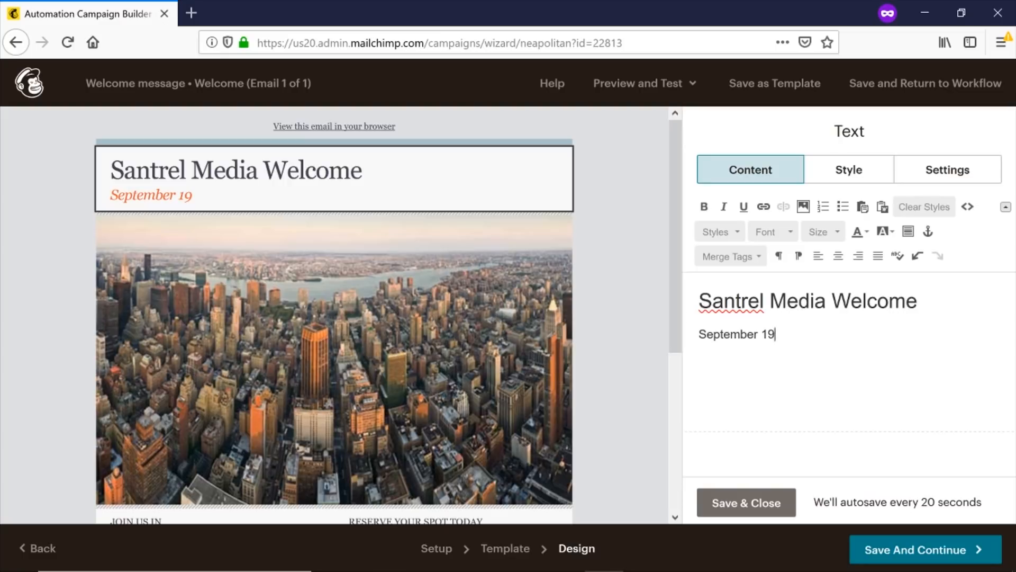
# Swap the September 19 line for 'Free E-Book Download Below', centre both lines, and save.
pyautogui.hotkey('shift', 'Home')
pyautogui.press('BackSpace')
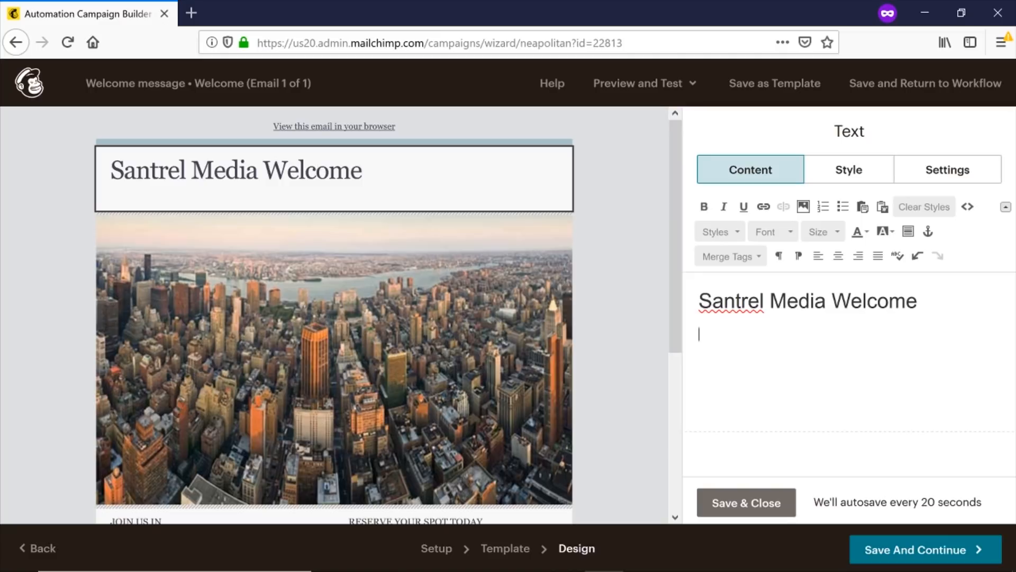
pyautogui.write('Free E-')
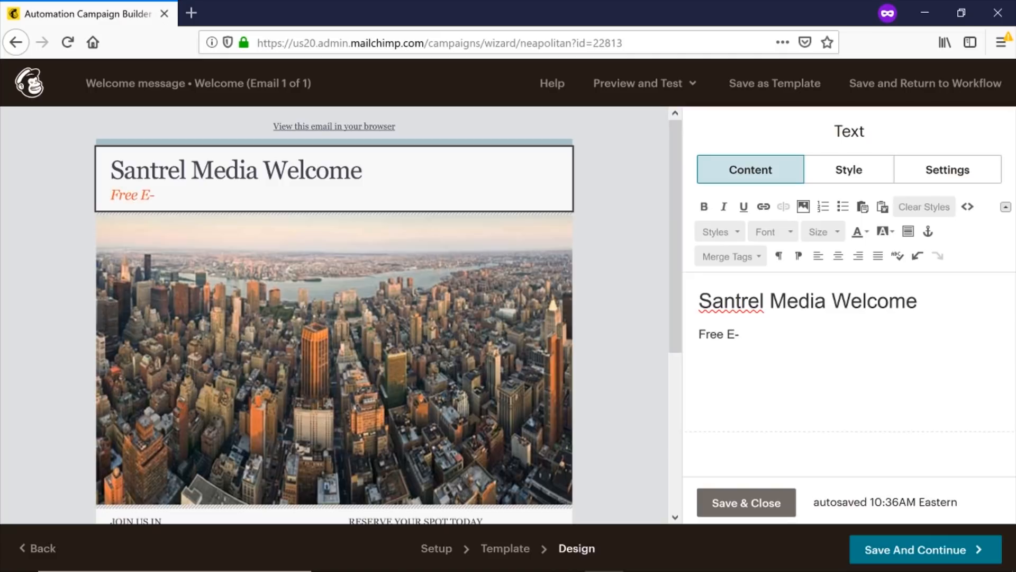
pyautogui.write('Book Down')
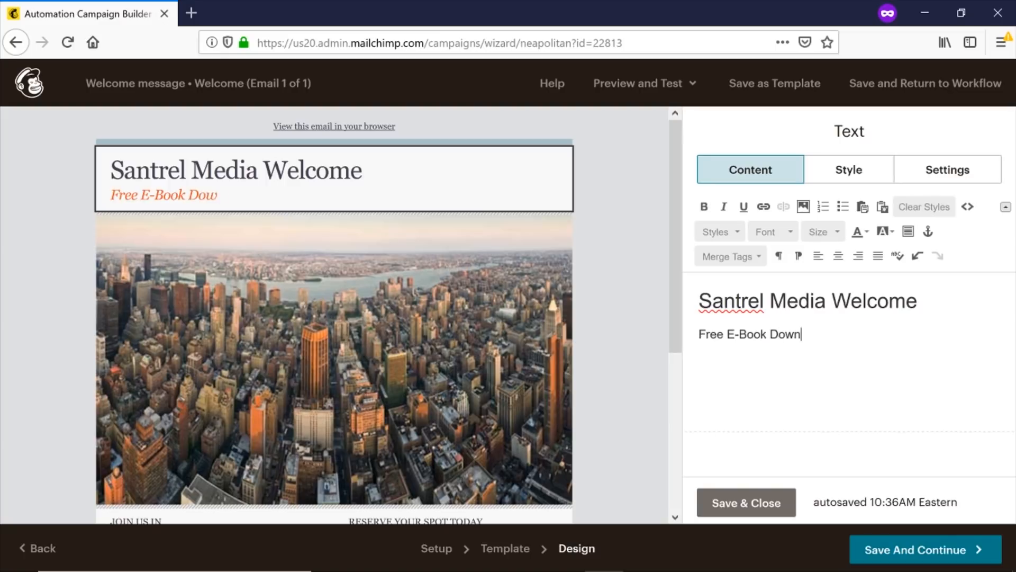
pyautogui.write('load Below')
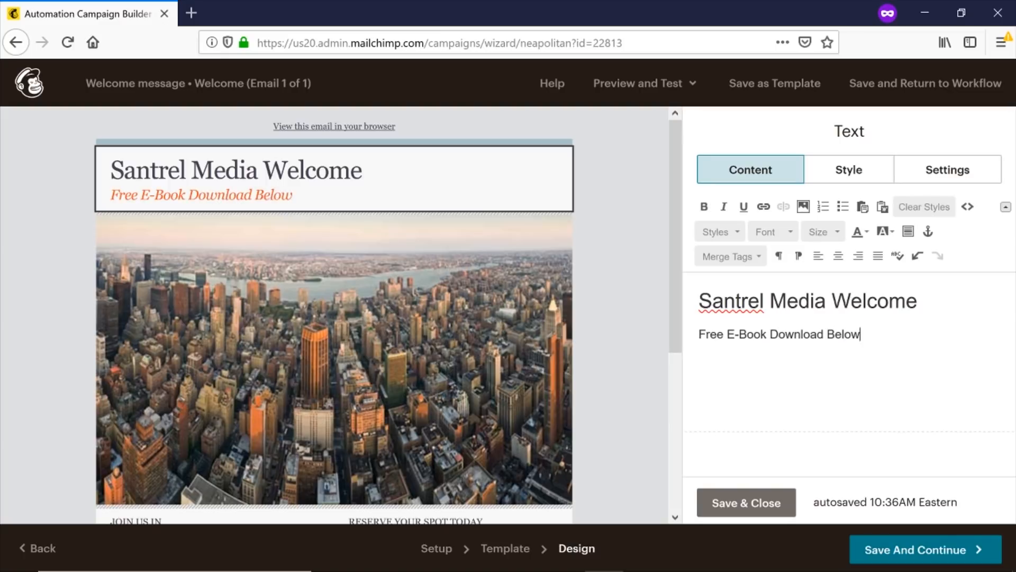
pyautogui.hotkey('ctrl', 'a')
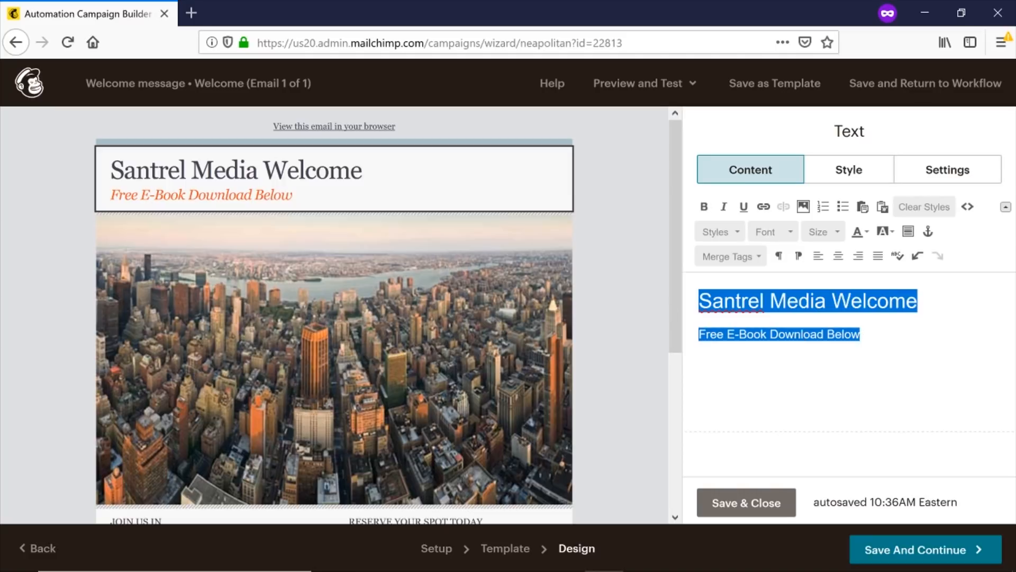
pyautogui.click(838, 257)
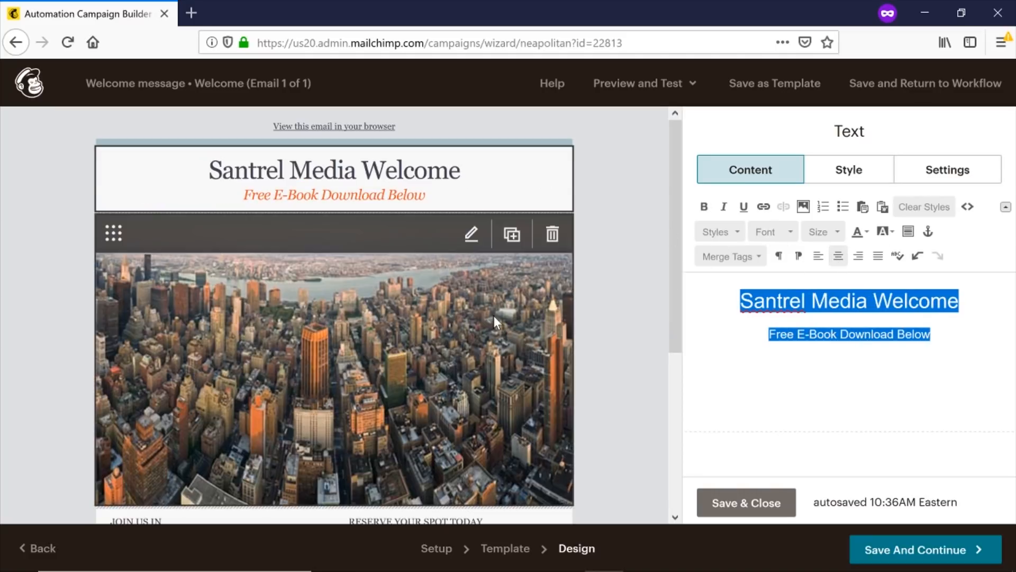
pyautogui.click(612, 256)
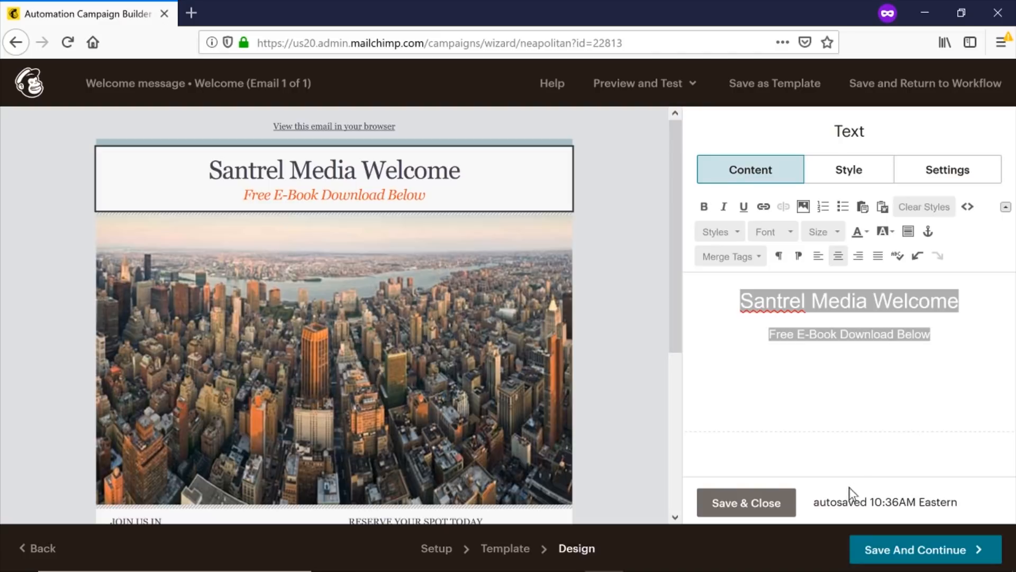
pyautogui.click(738, 508)
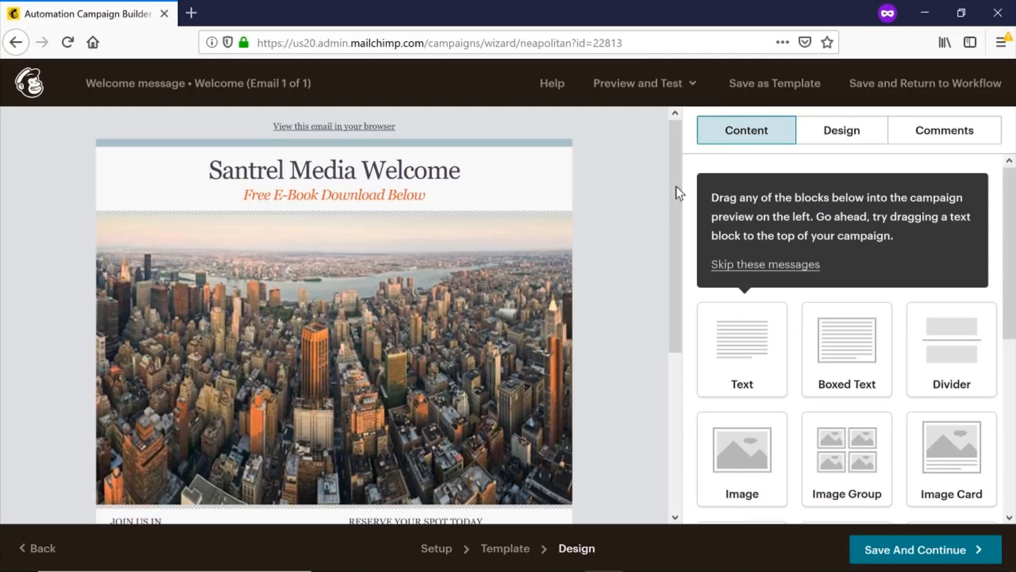
# Open the nyc_large.jpg image block, leaving the file library without replacing the photo.
pyautogui.scroll(-2, 672, 186)
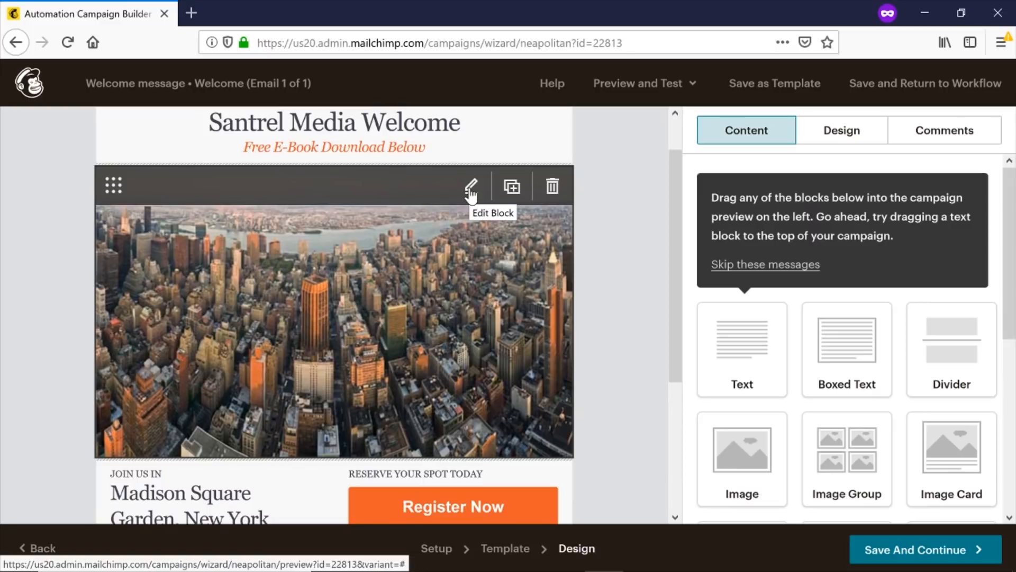
pyautogui.click(469, 196)
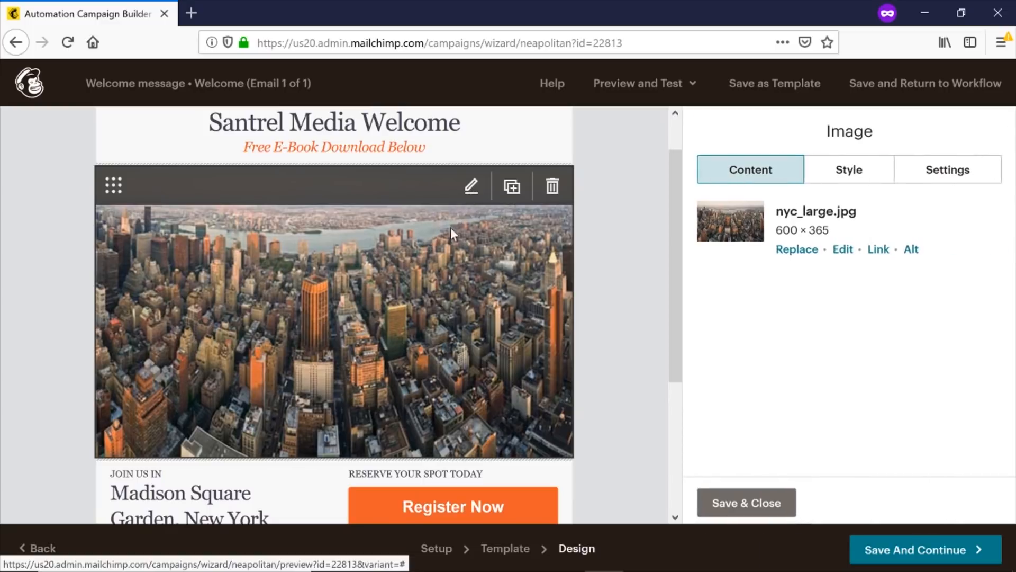
pyautogui.click(798, 251)
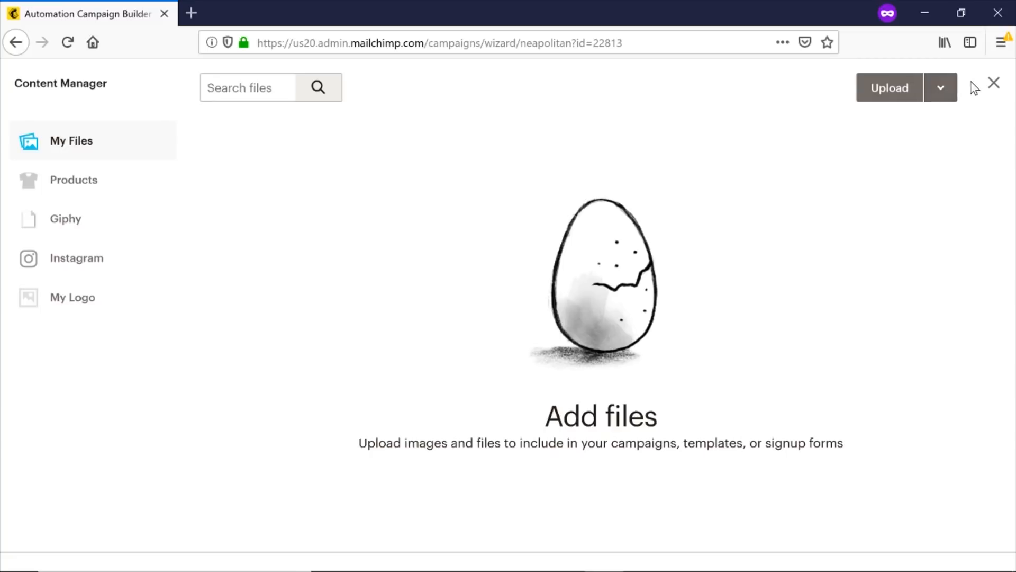
pyautogui.click(993, 85)
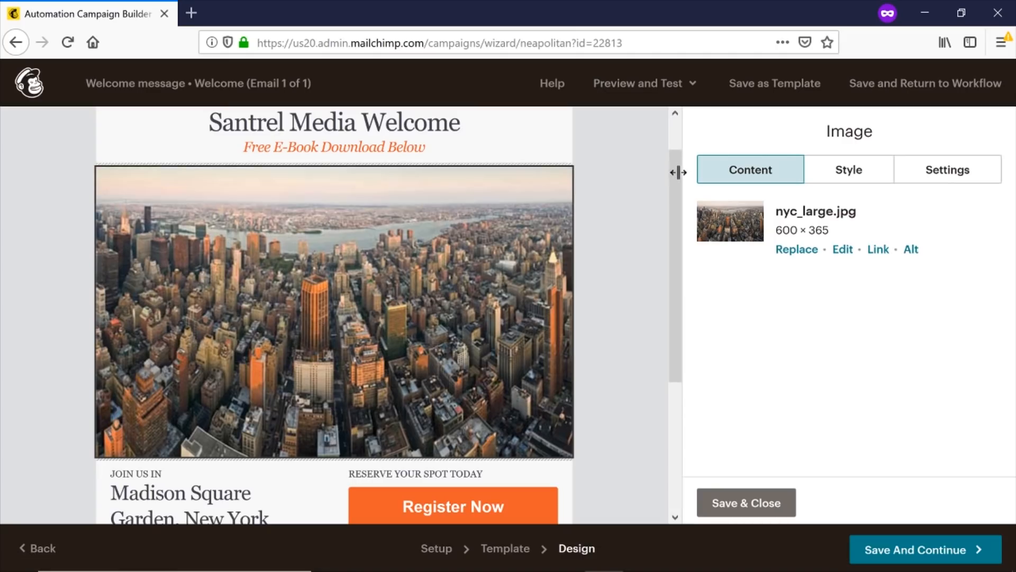
pyautogui.scroll(-4, 675, 178)
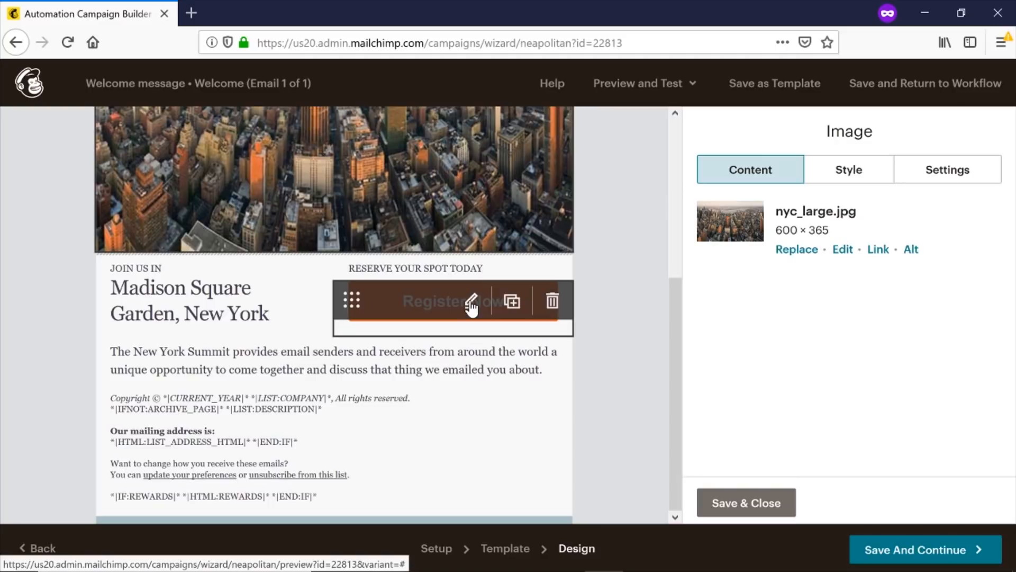
# Relabel the Register Now button 'Free E-Book Download', leaving its link setting unchanged.
pyautogui.click(471, 304)
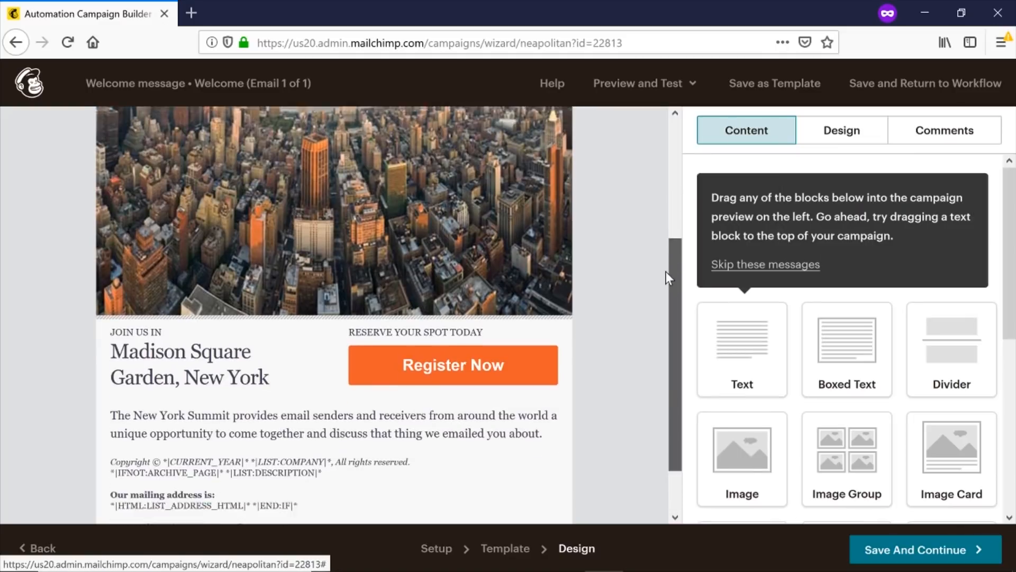
pyautogui.moveTo(667, 272); pyautogui.dragTo(648, 320)
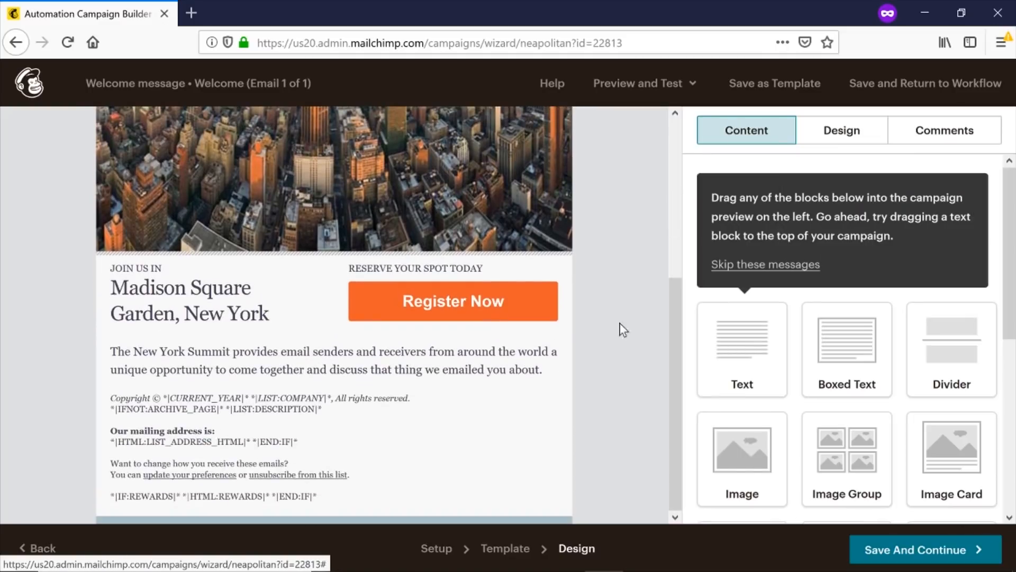
pyautogui.click(470, 304)
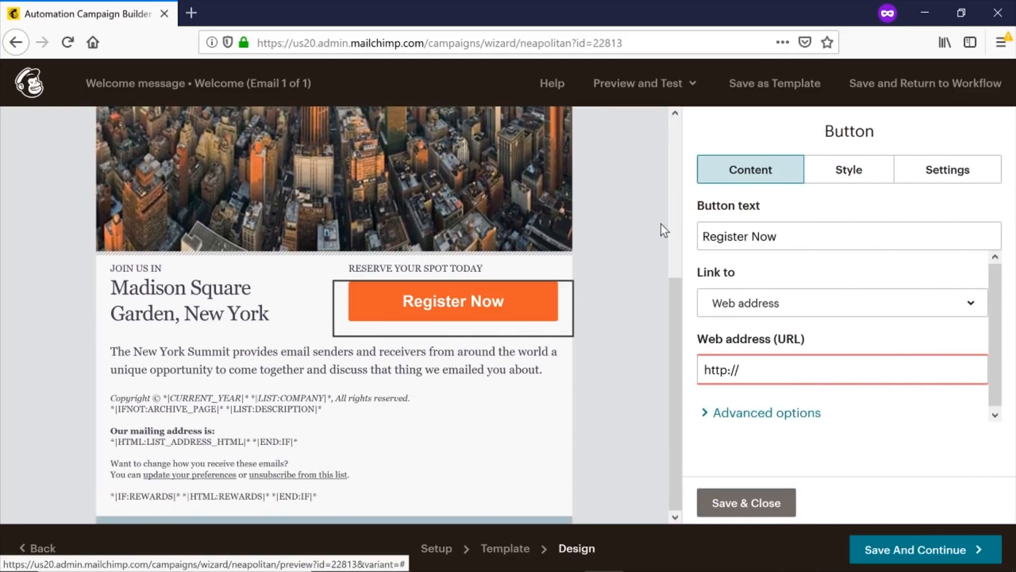
pyautogui.press('BackSpace')
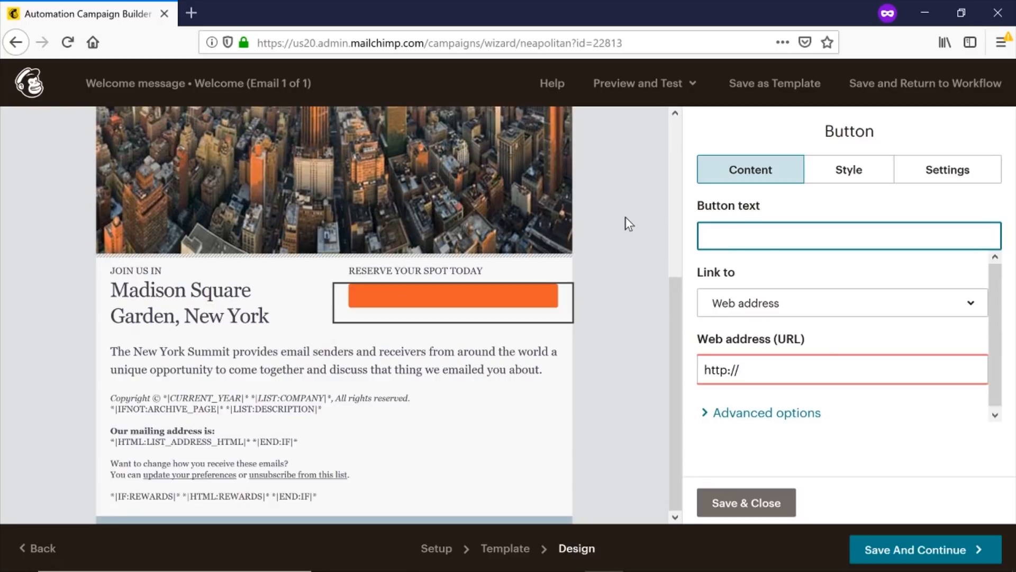
pyautogui.write('Free')
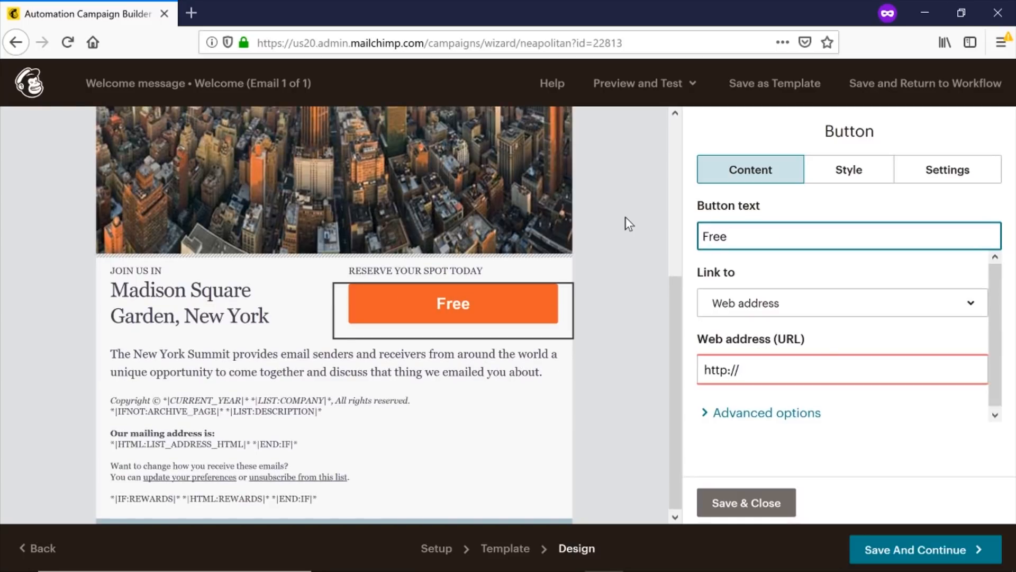
pyautogui.write(' E-Book ')
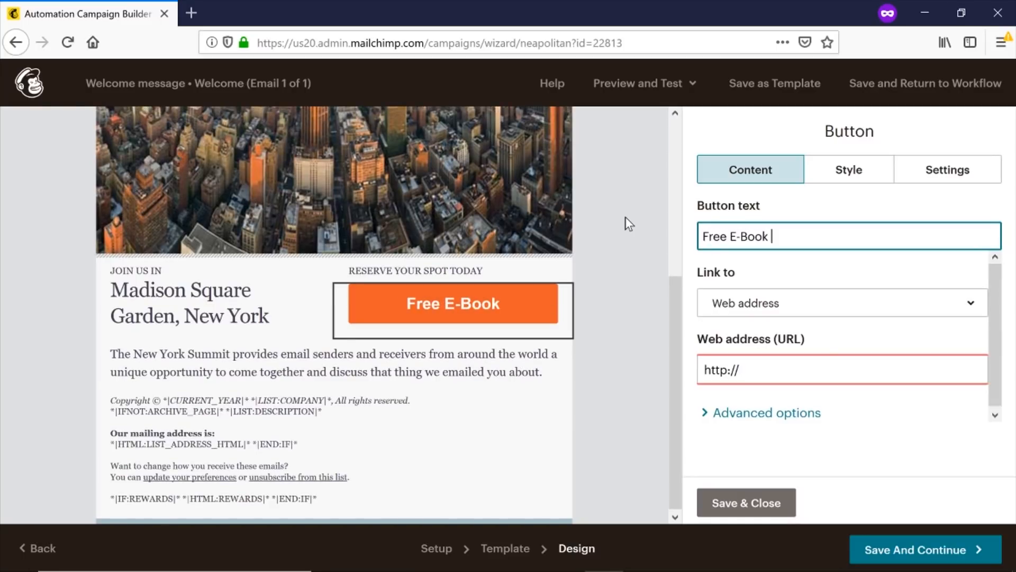
pyautogui.write('Downloa')
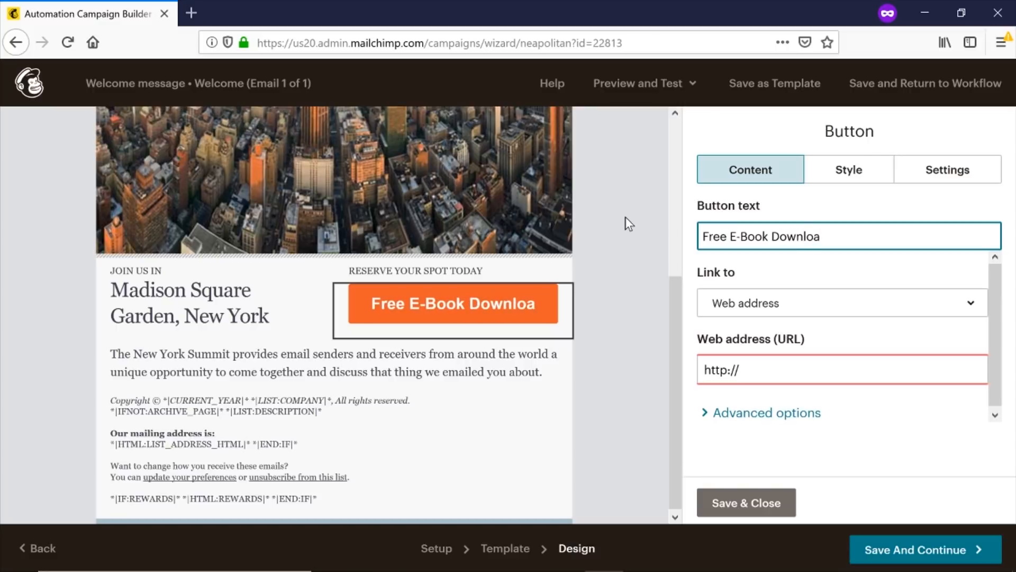
pyautogui.write('d')
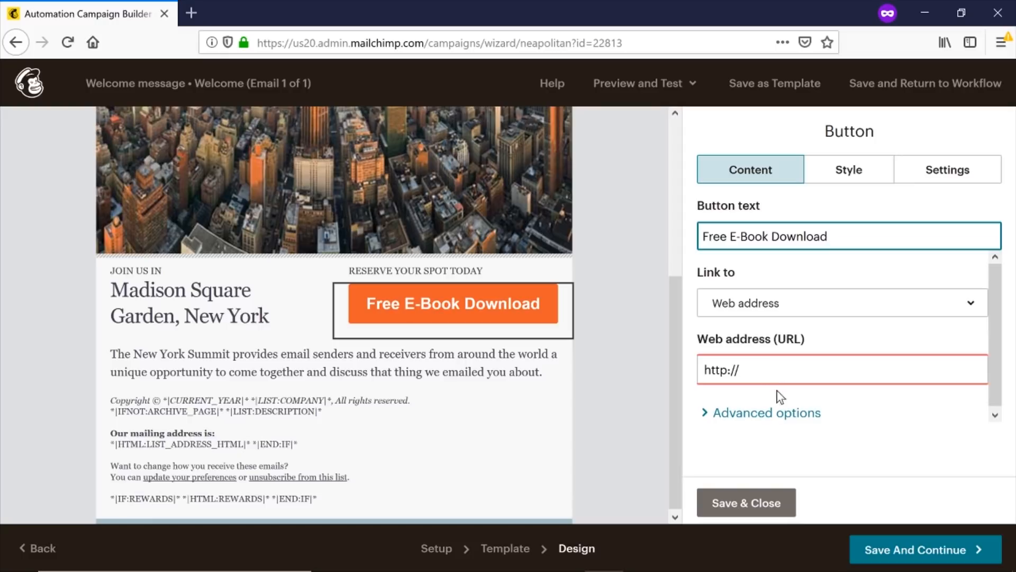
pyautogui.click(764, 318)
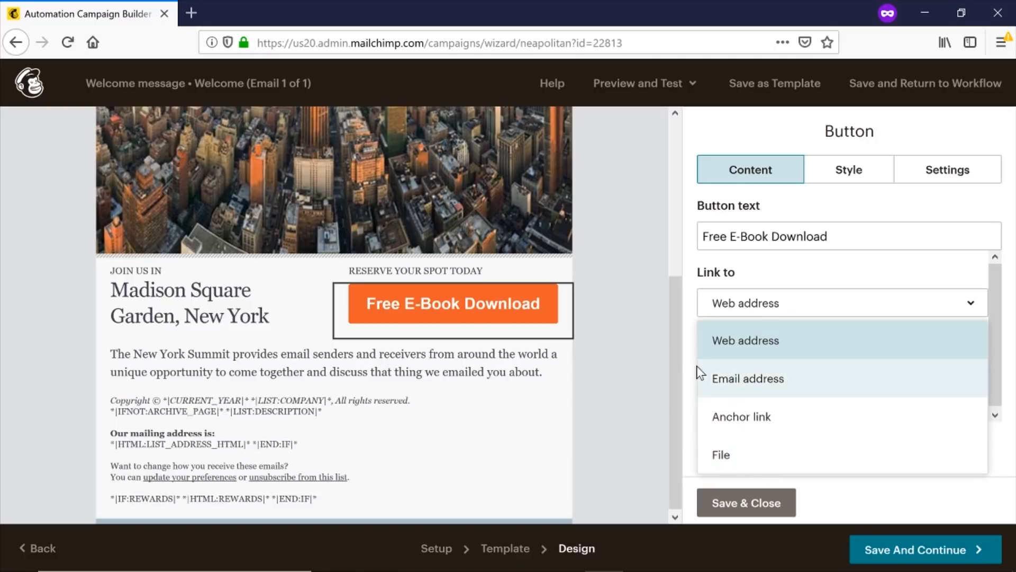
pyautogui.click(676, 345)
# Save the button text and move the button into a full-width row below the columns.
pyautogui.click(746, 503)
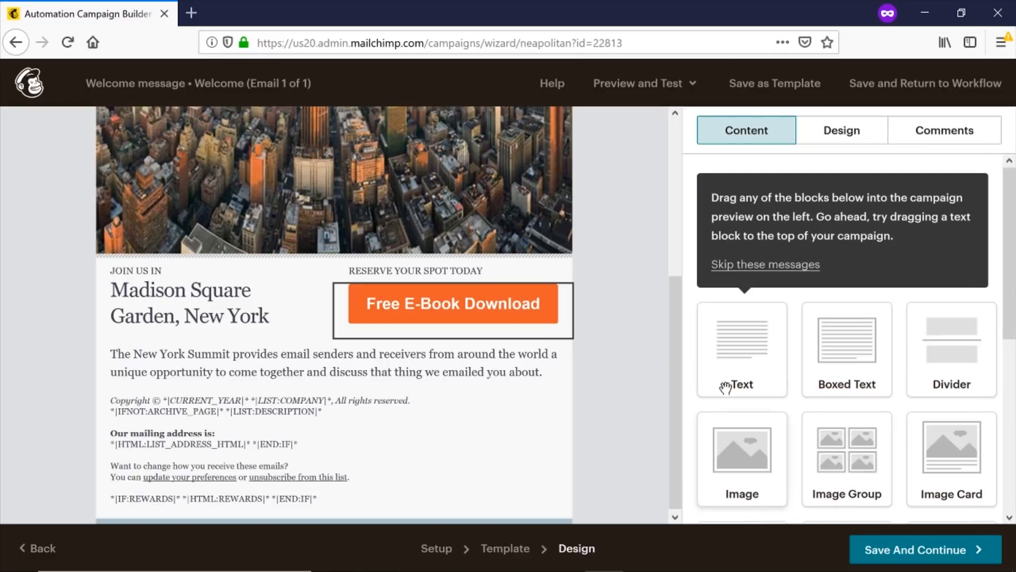
pyautogui.moveTo(503, 317)
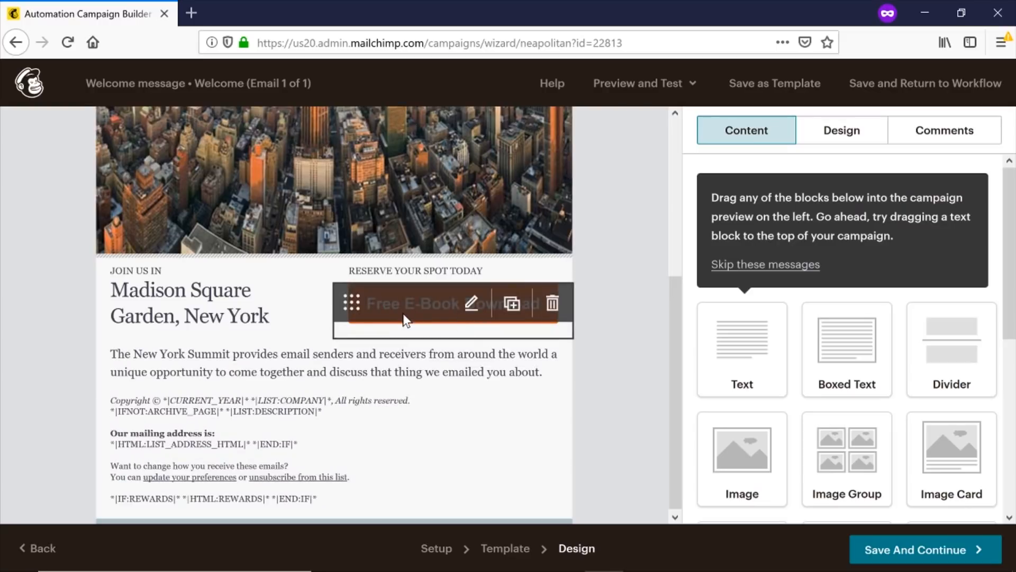
pyautogui.moveTo(352, 302); pyautogui.dragTo(233, 385)
# Delete the Madison Square Garden heading and the RESERVE YOUR SPOT TODAY text block.
pyautogui.click(320, 279)
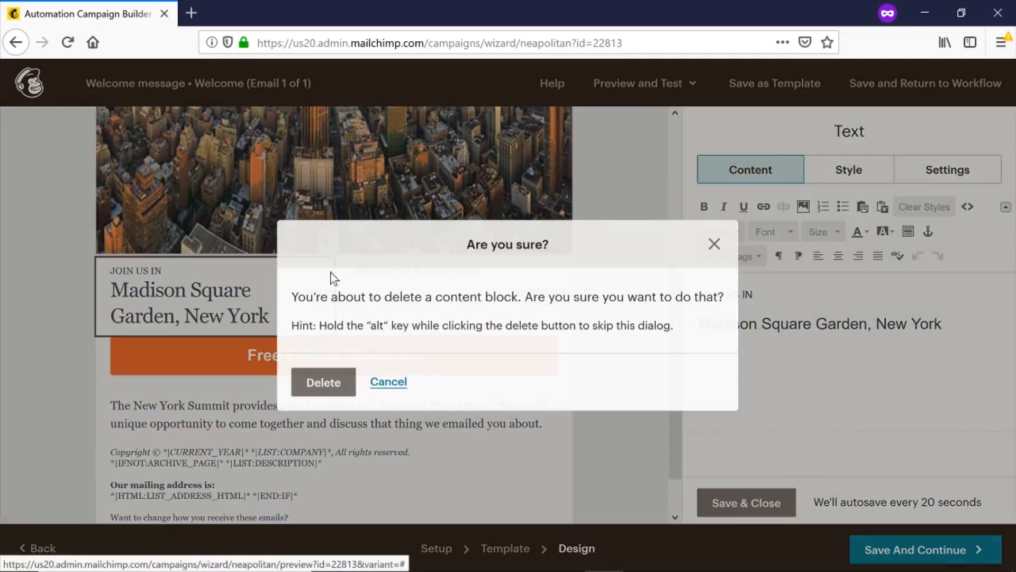
pyautogui.click(324, 382)
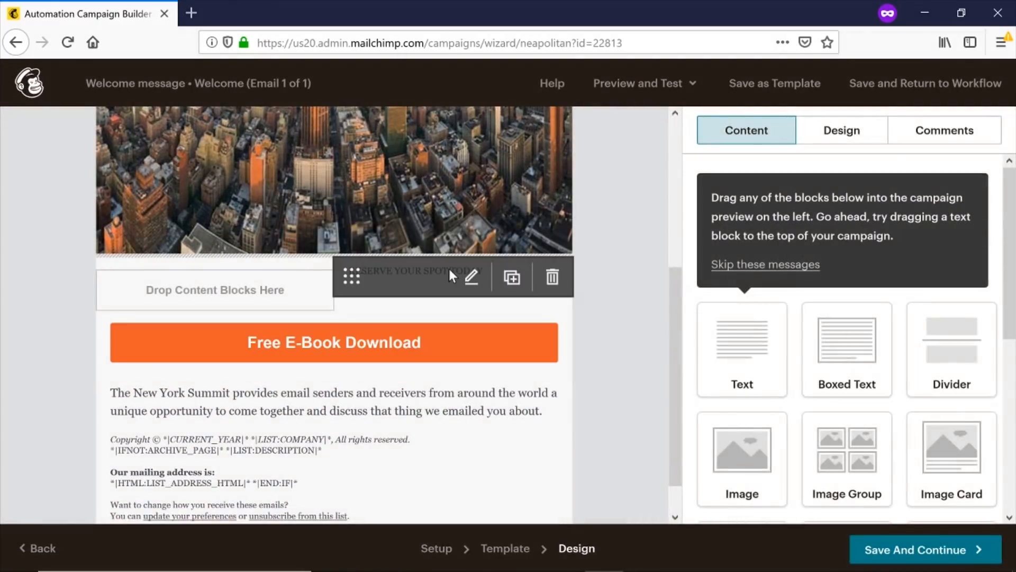
pyautogui.click(533, 281)
pyautogui.click(552, 276)
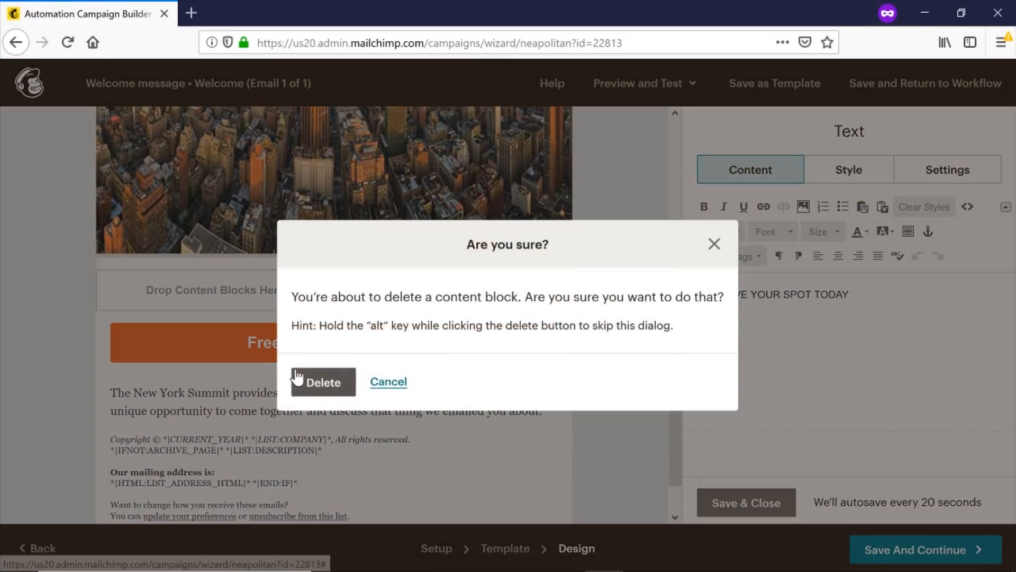
pyautogui.click(302, 379)
pyautogui.click(303, 369)
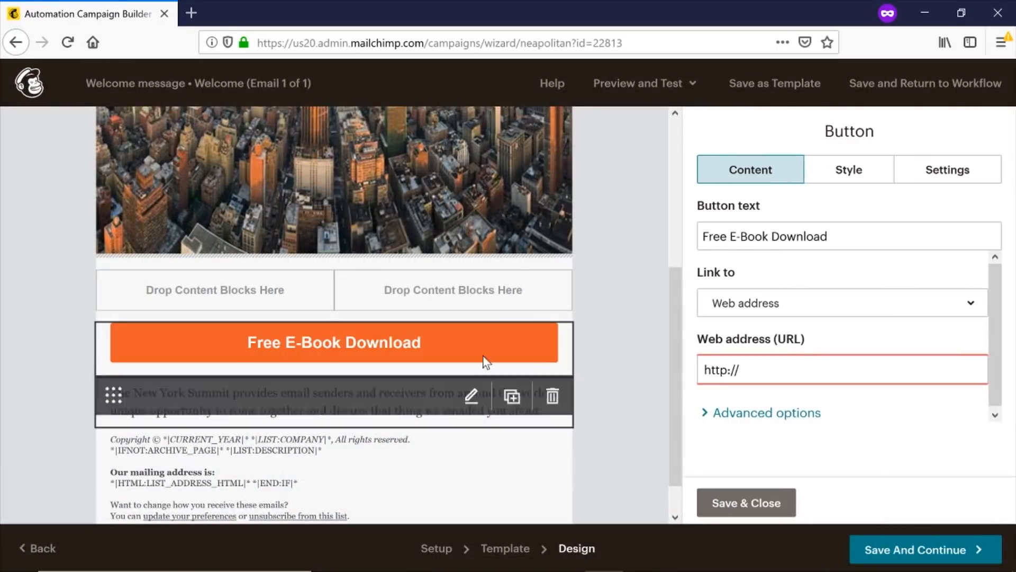
pyautogui.scroll(5, 357, 243)
pyautogui.scroll(-5, 348, 247)
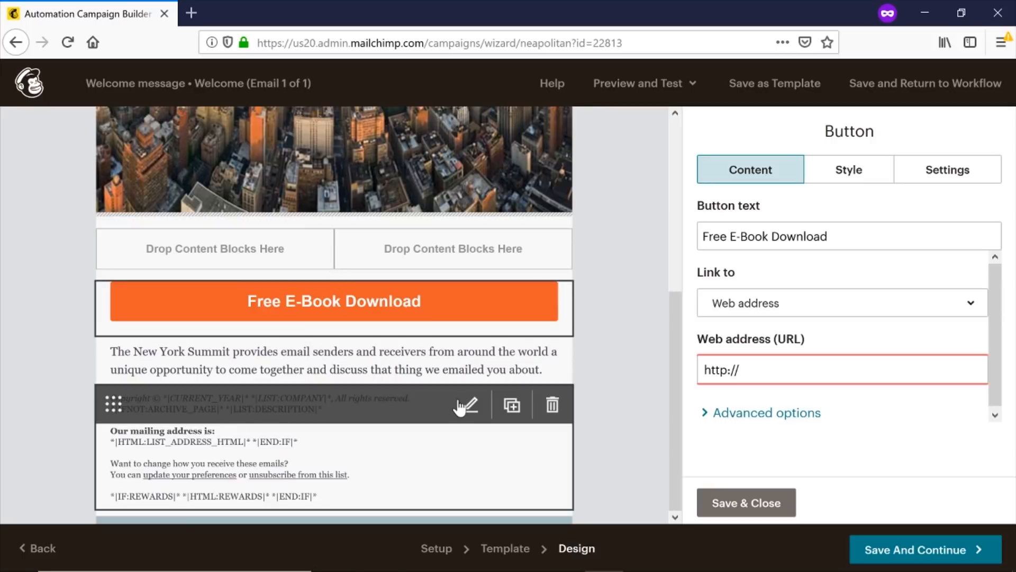
# Replace the footer's copyright year and company merge tags with 'Santrel Media'.
pyautogui.click(461, 407)
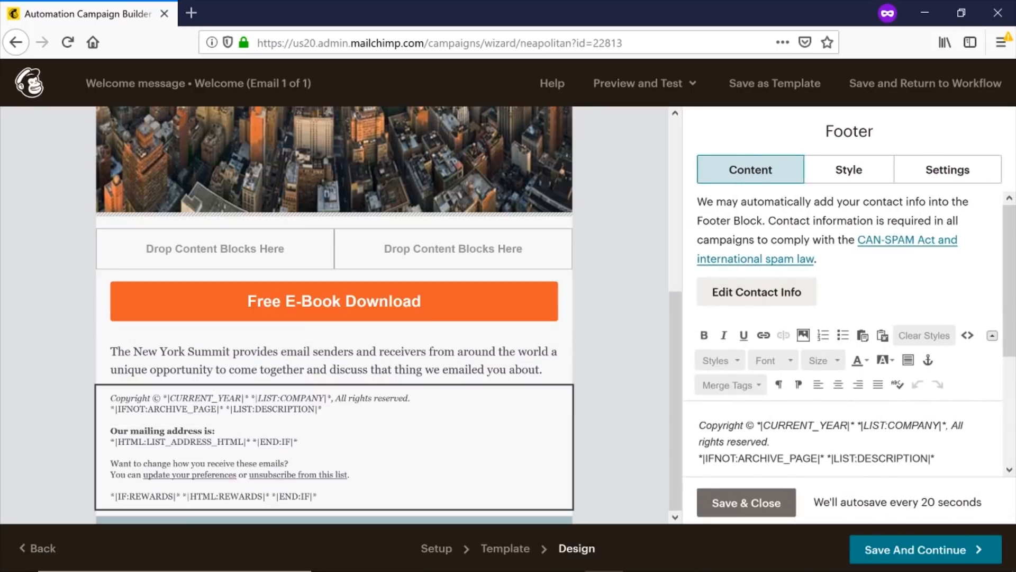
pyautogui.scroll(-3, 980, 268)
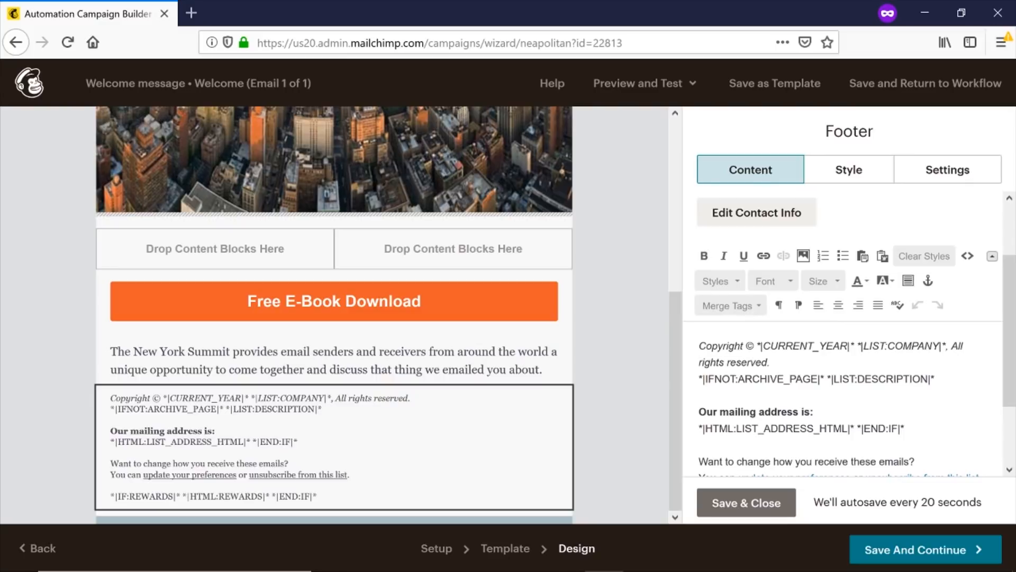
pyautogui.click(761, 346)
pyautogui.moveTo(761, 347); pyautogui.dragTo(940, 346)
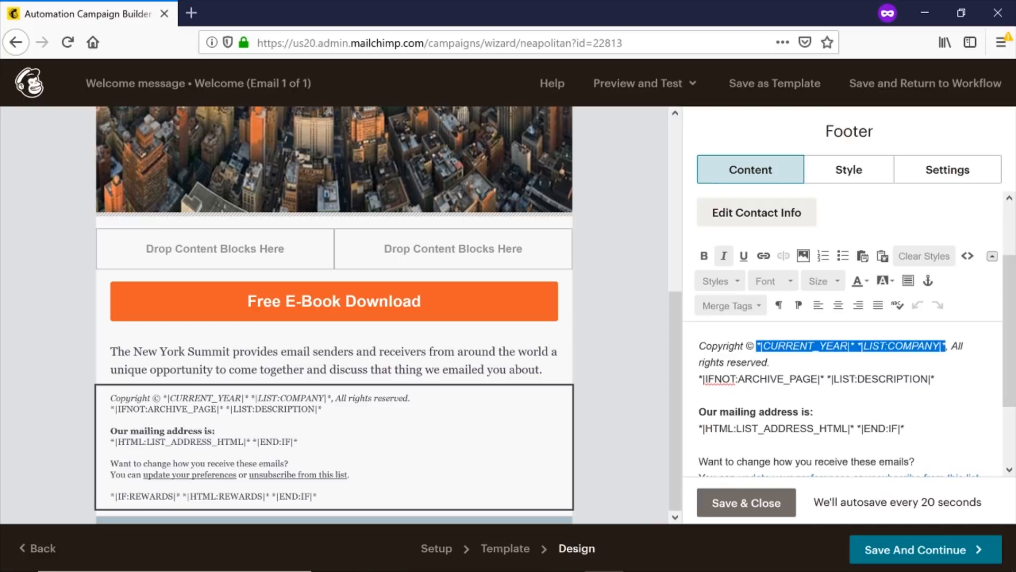
pyautogui.press('BackSpace')
pyautogui.write('Santrel')
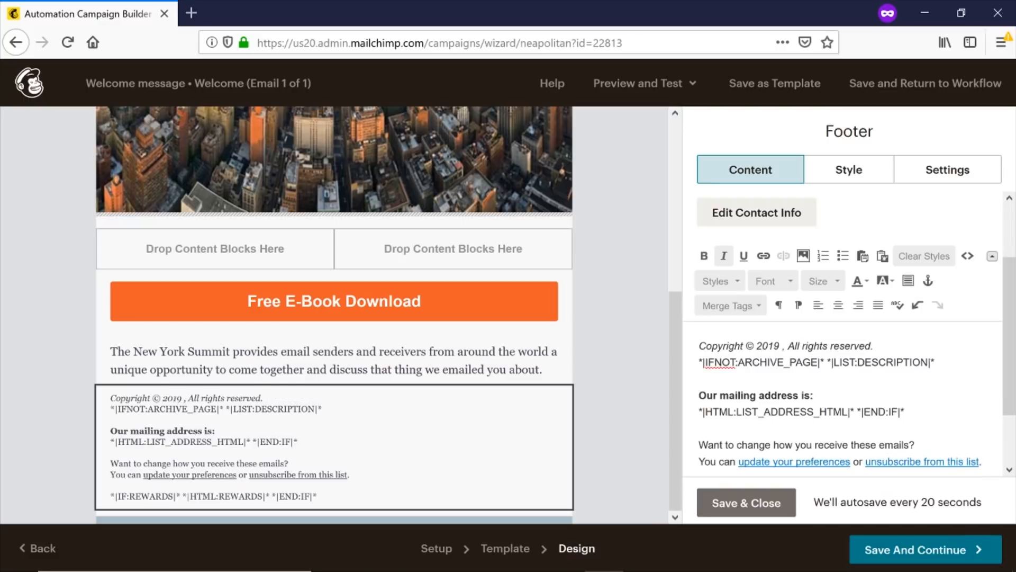
pyautogui.write(' Media')
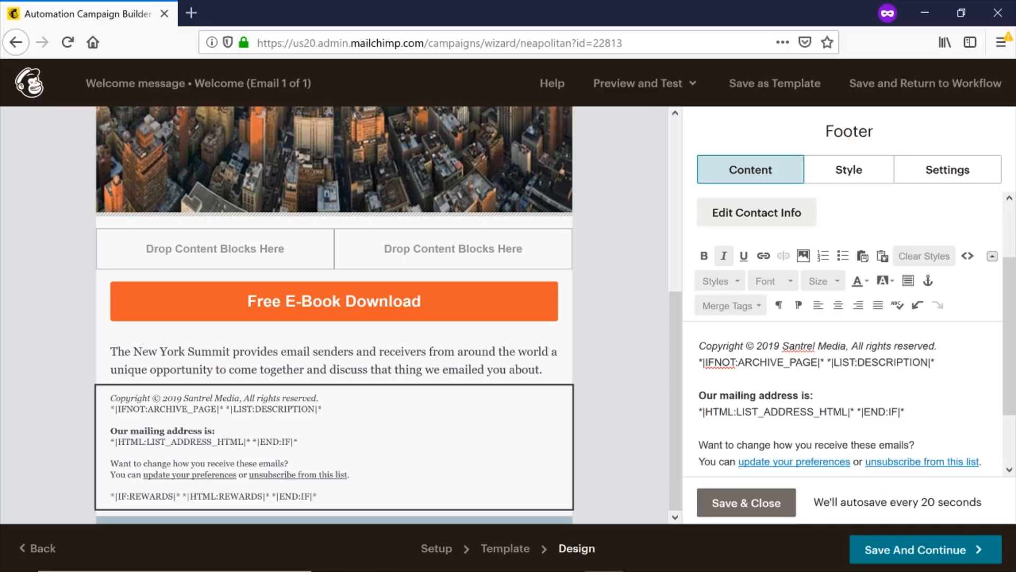
# Remove the archive/description merge-tag line and replace the list address with the company's two-line mailing address.
pyautogui.moveTo(699, 362); pyautogui.dragTo(936, 362)
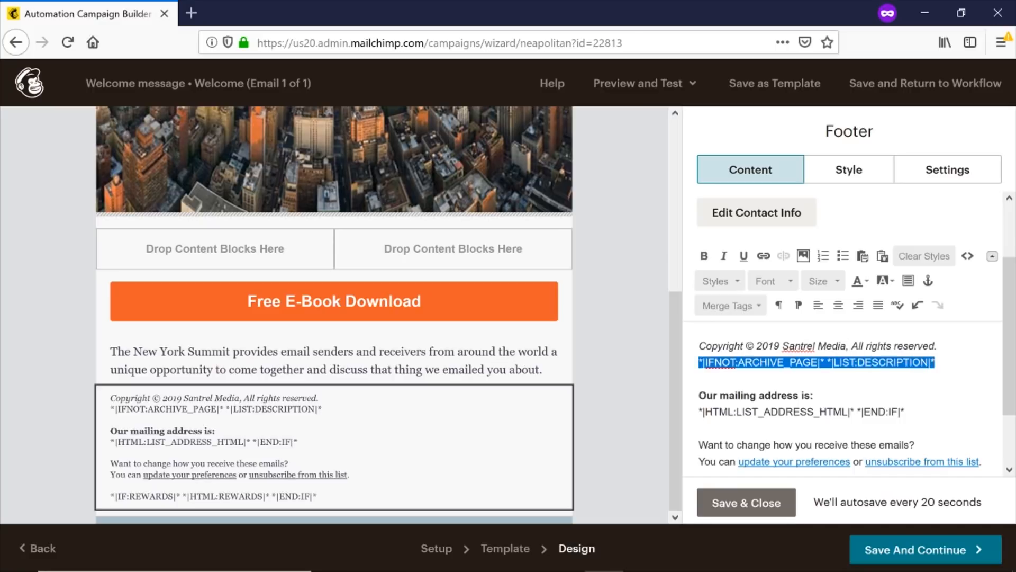
pyautogui.press('BackSpace')
pyautogui.scroll(-2, 847, 371)
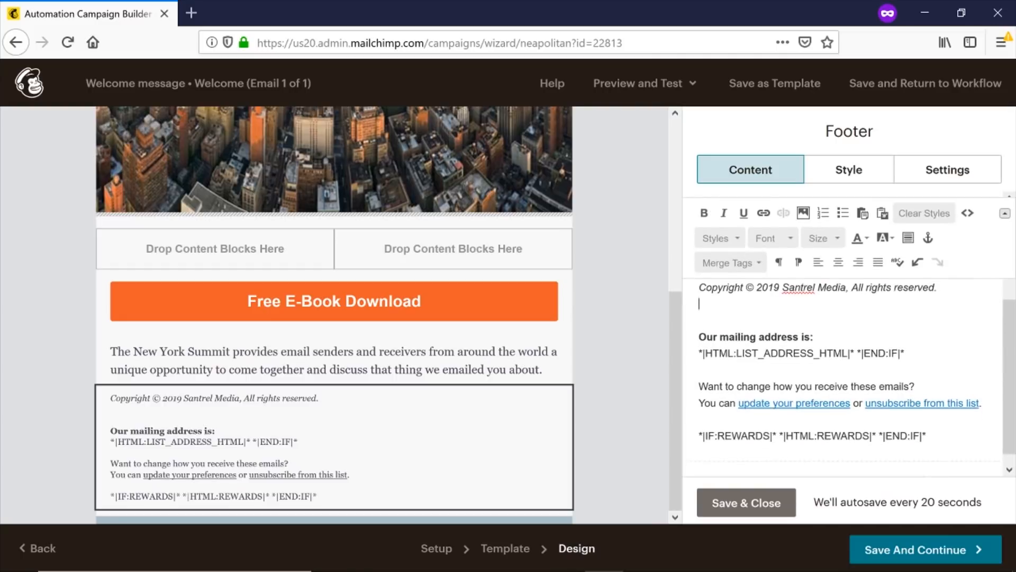
pyautogui.moveTo(699, 348); pyautogui.dragTo(905, 348)
pyautogui.press('BackSpace')
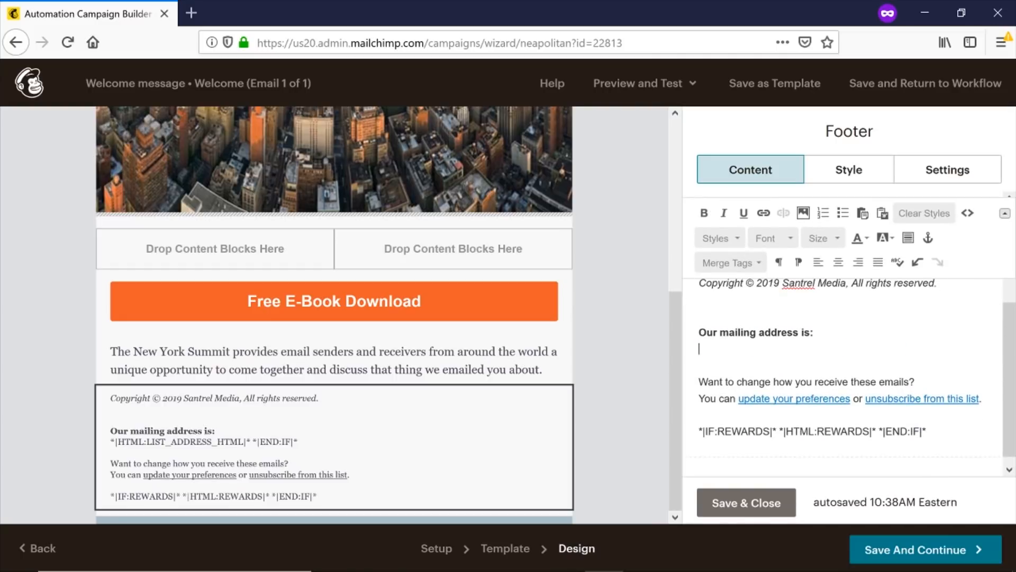
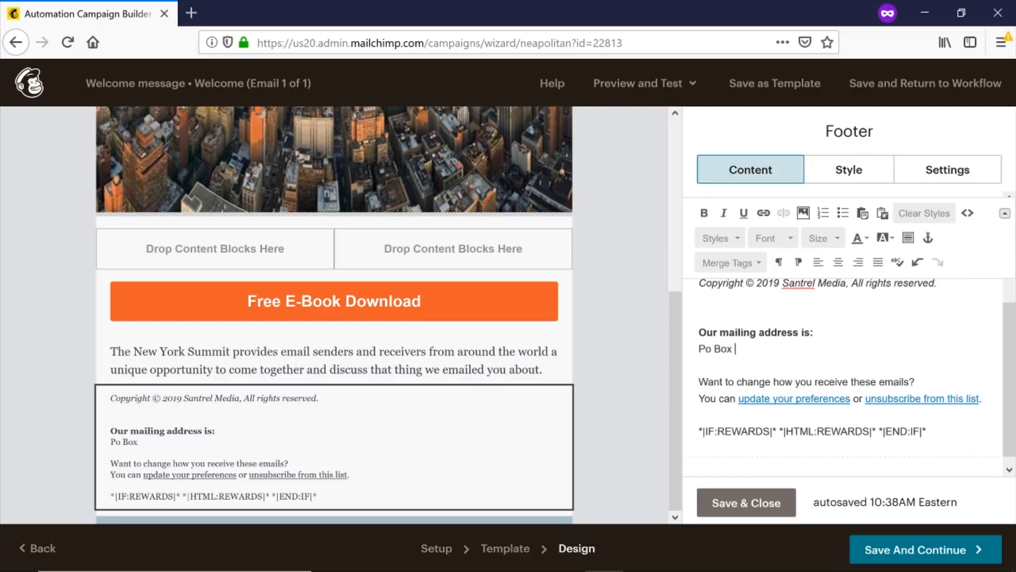
pyautogui.press('Return')
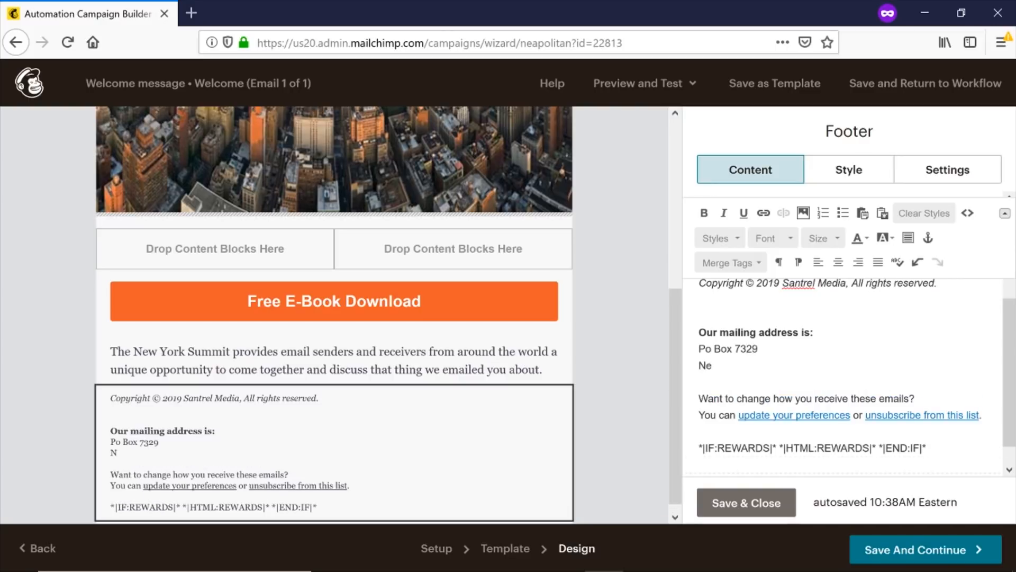
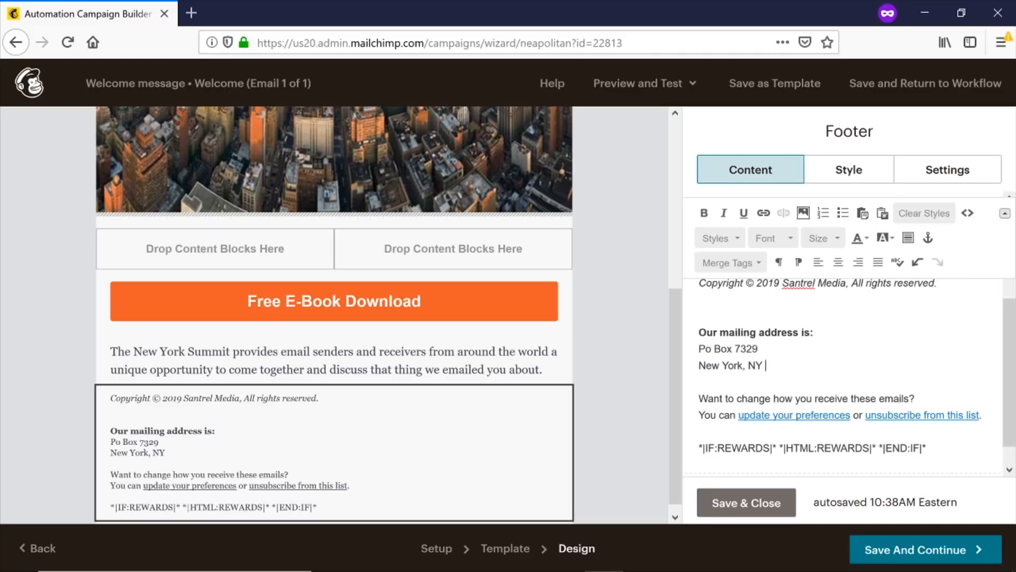
# Delete the REWARDS merge-tag line and save the footer.
pyautogui.scroll(-1, 891, 453)
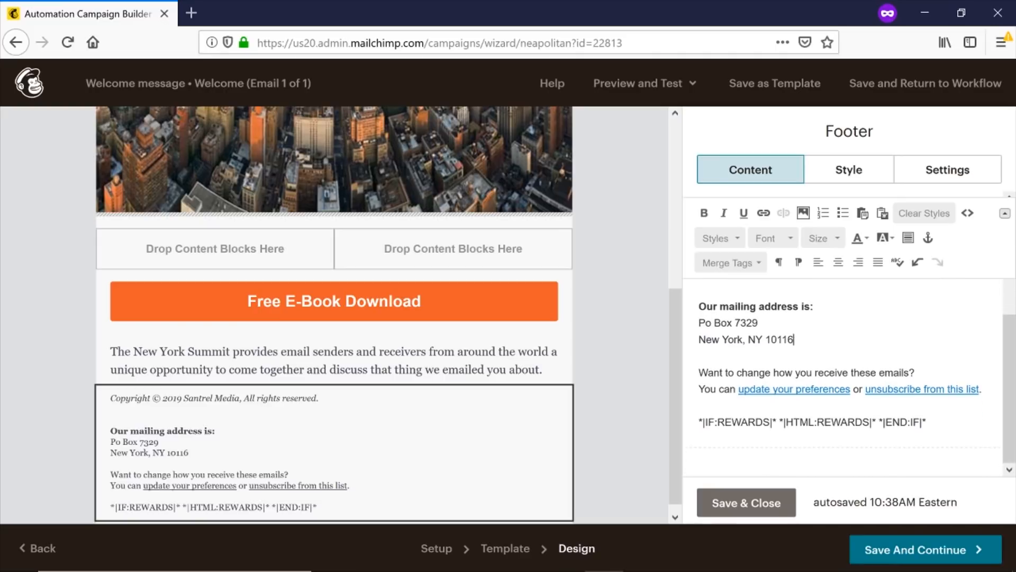
pyautogui.moveTo(698, 422); pyautogui.dragTo(928, 422)
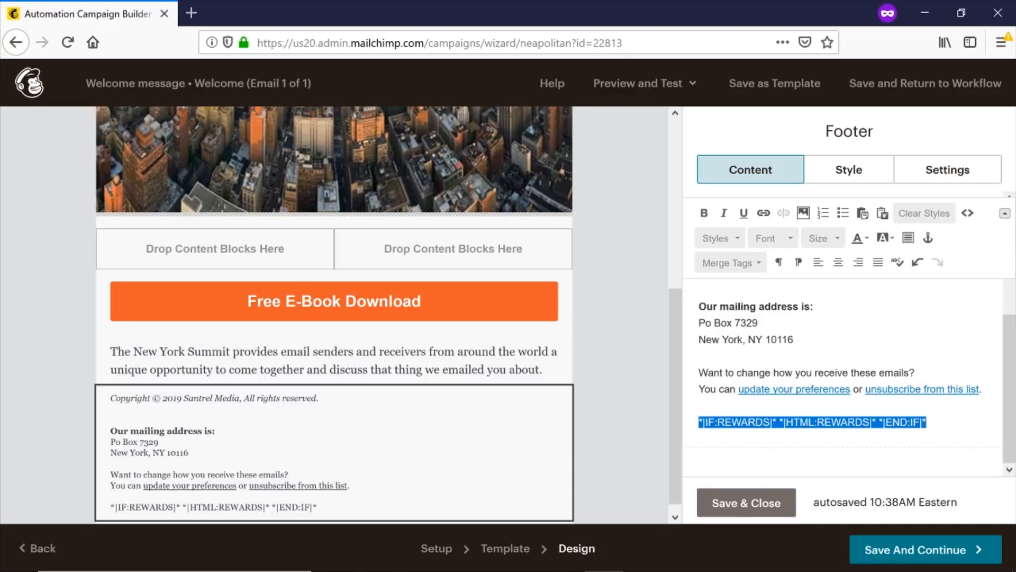
pyautogui.press('BackSpace')
pyautogui.press('BackSpace')
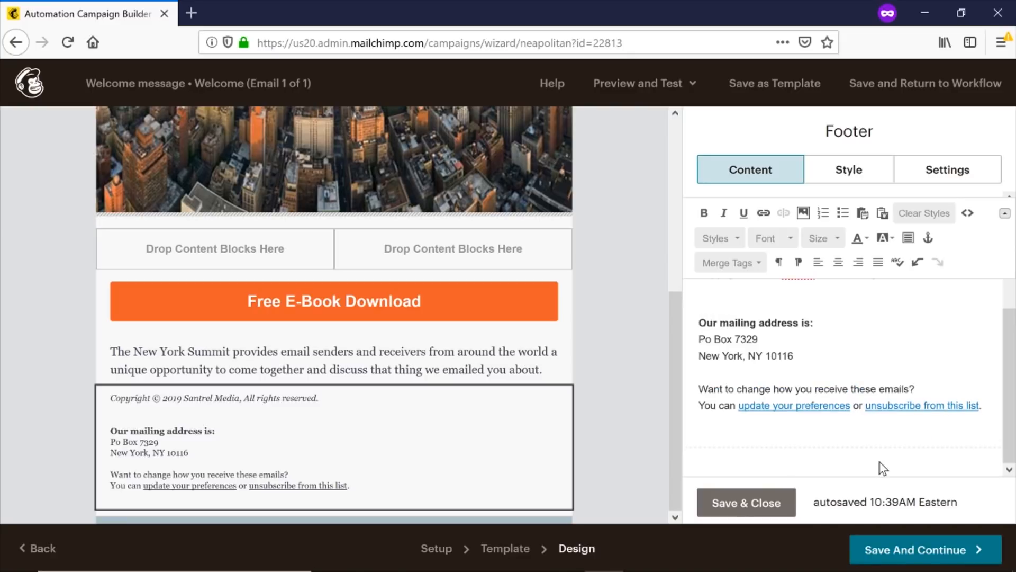
pyautogui.click(762, 510)
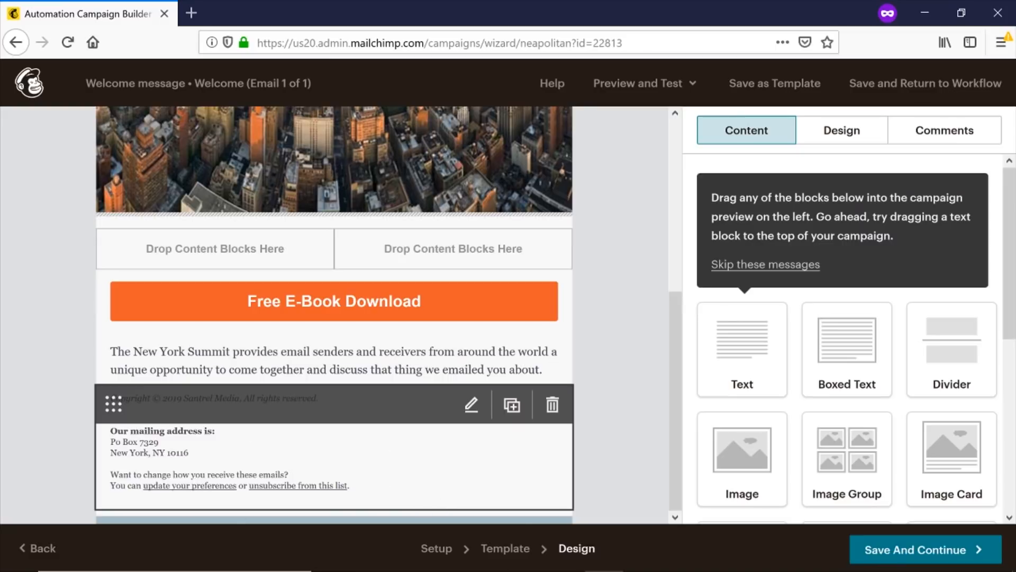
# Replace the paragraph under the button with 'Here is a free copy of my E-book.' (plus stray letters) and save.
pyautogui.scroll(5, 465, 423)
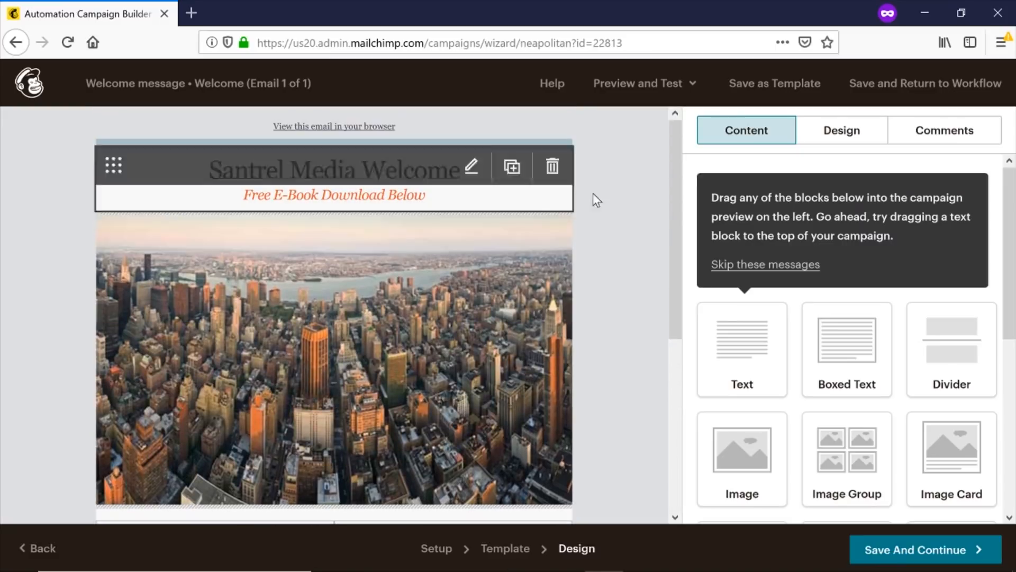
pyautogui.moveTo(674, 199); pyautogui.dragTo(657, 358)
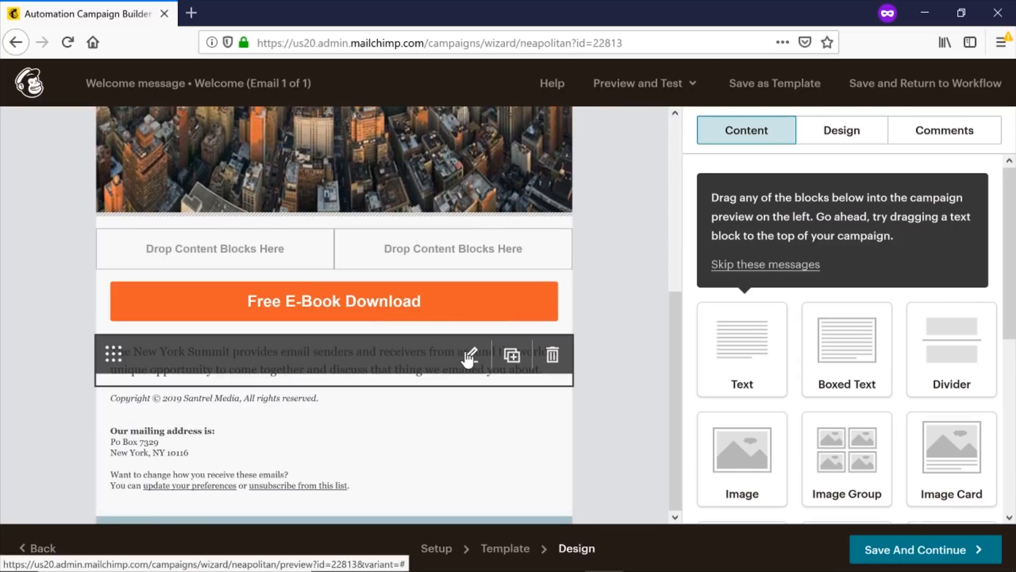
pyautogui.click(467, 352)
pyautogui.hotkey('shift', 'Home')
pyautogui.hotkey('shift', 'Up')
pyautogui.hotkey('shift', 'Up')
pyautogui.press('BackSpace')
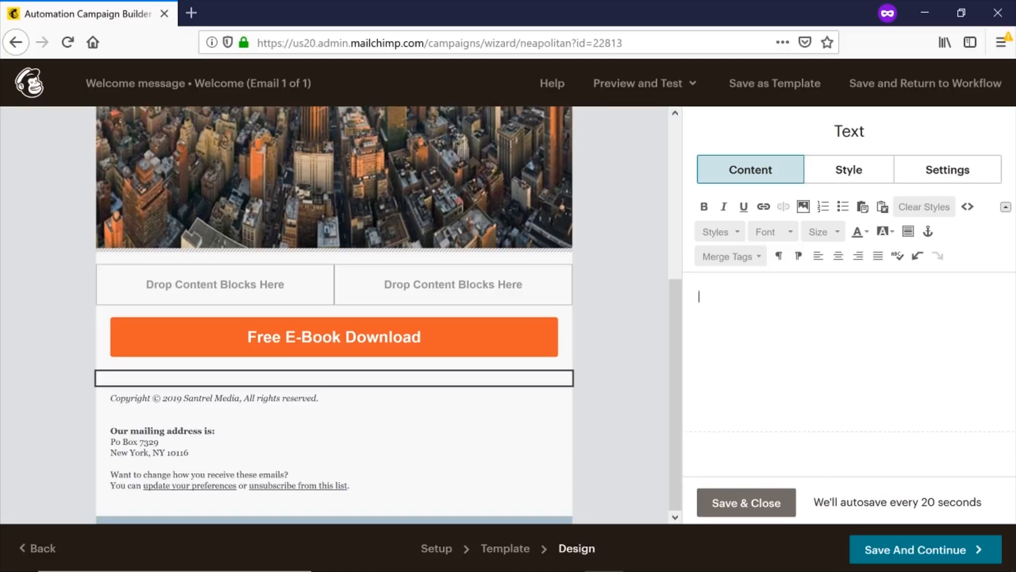
pyautogui.write('Here is a free copy of my E-book')
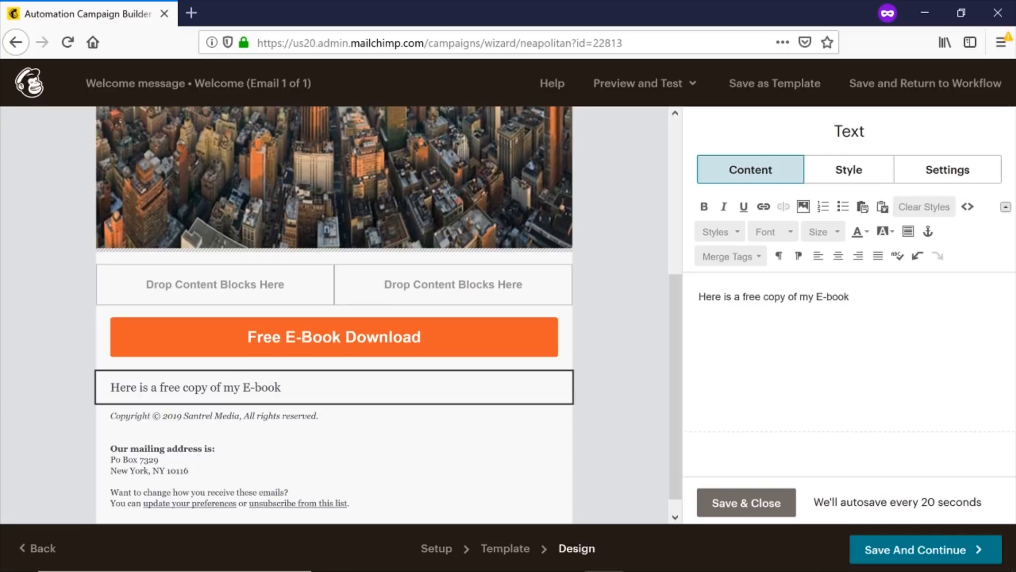
pyautogui.write('. This fkjdgkjdfgkjdsgb')
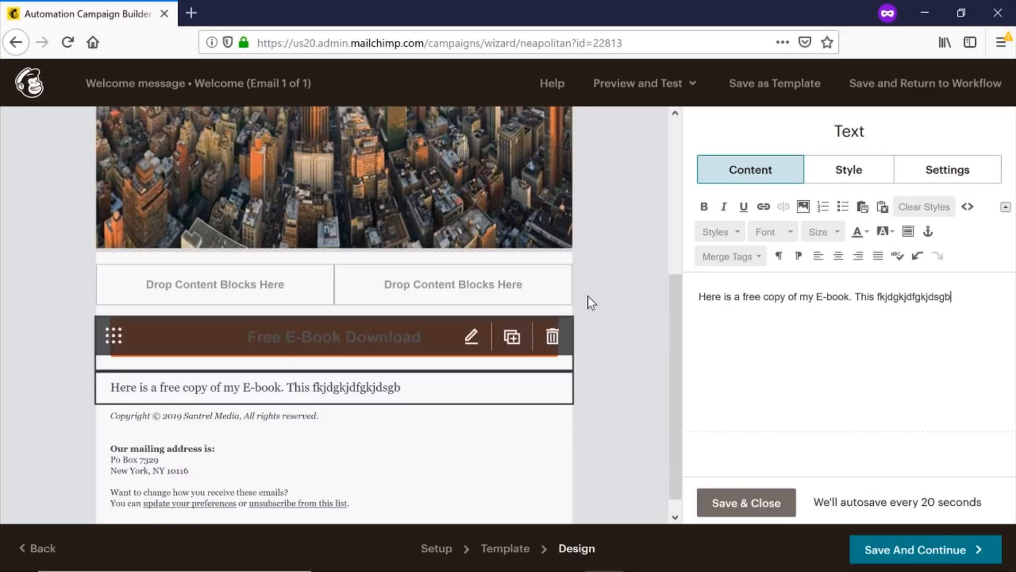
pyautogui.click(743, 502)
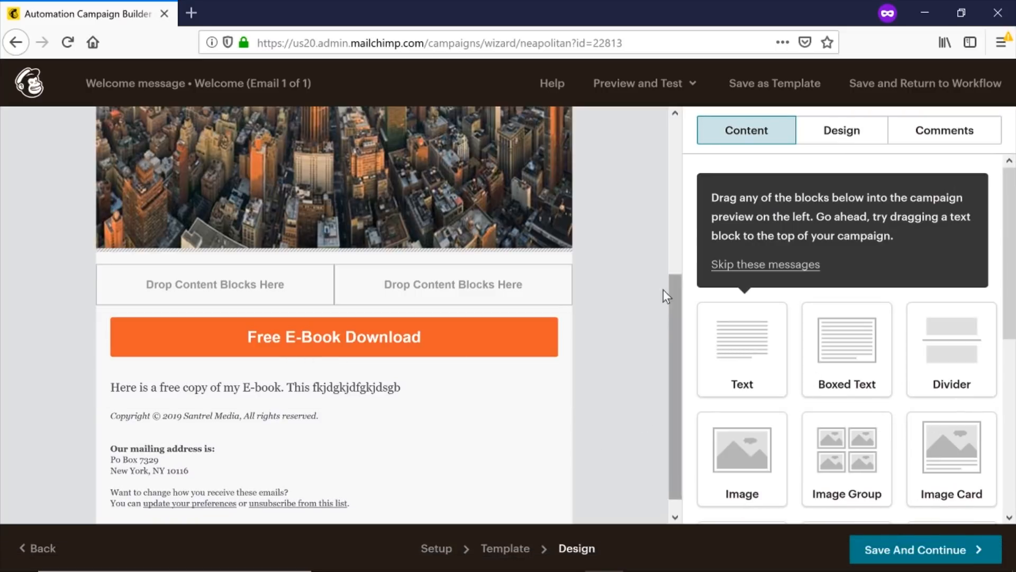
pyautogui.moveTo(671, 300); pyautogui.dragTo(611, 402)
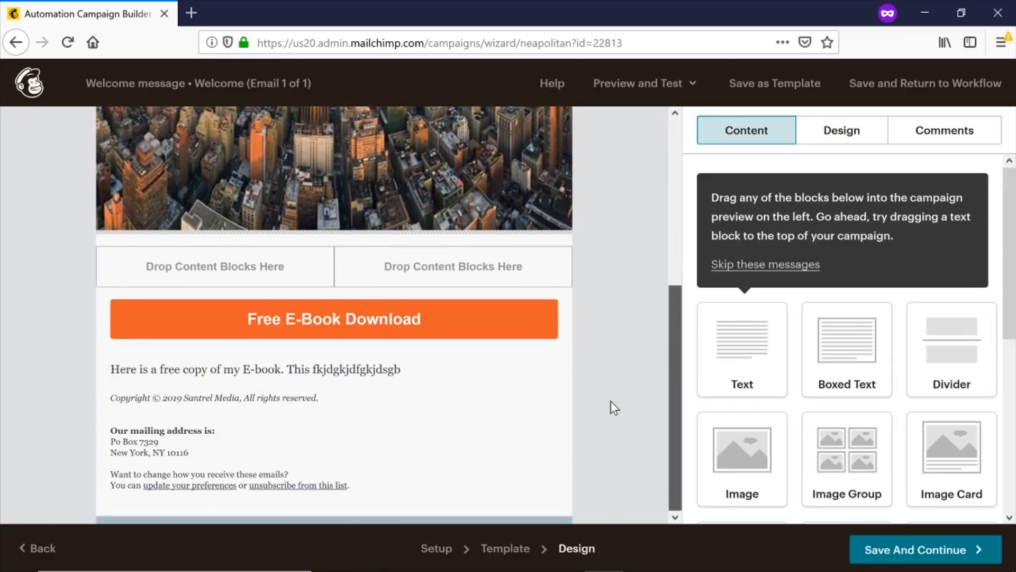
# Save the Welcome email design and go back to the Welcome message workflow page.
pyautogui.click(905, 552)
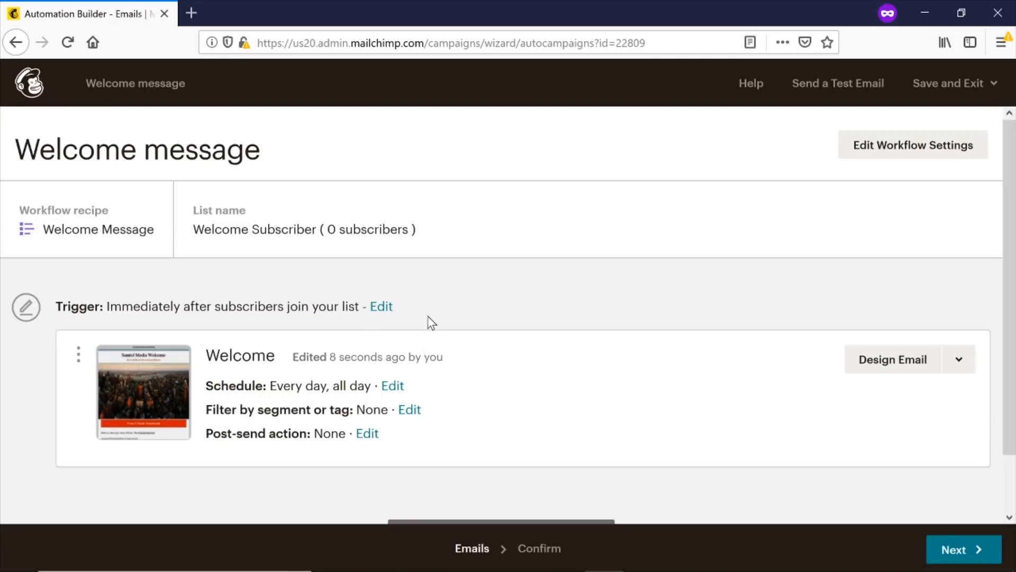
pyautogui.scroll(-2, 345, 378)
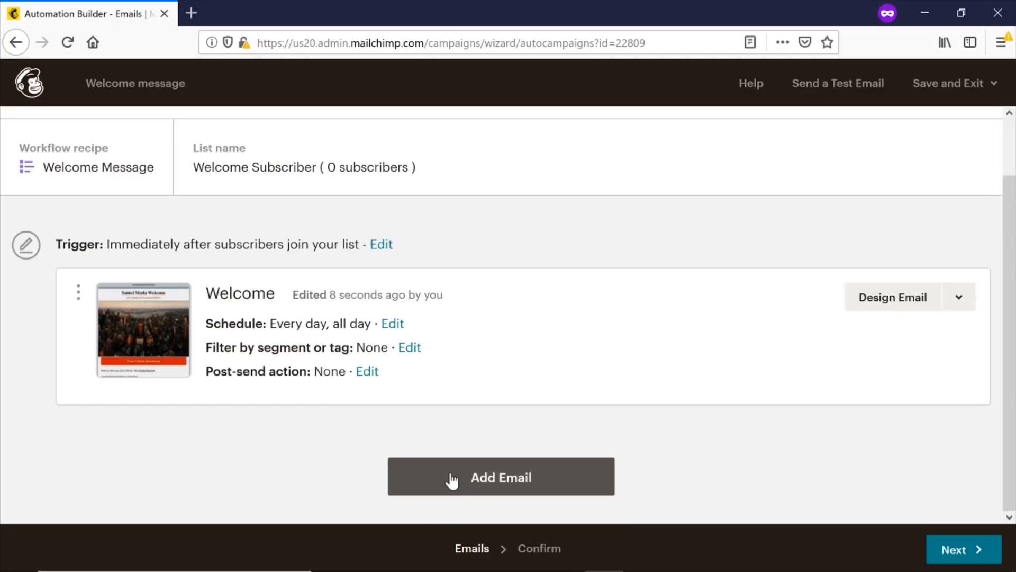
# Add Automation Email #2 below the Welcome email, triggered 1 day after the previous email.
pyautogui.click(495, 479)
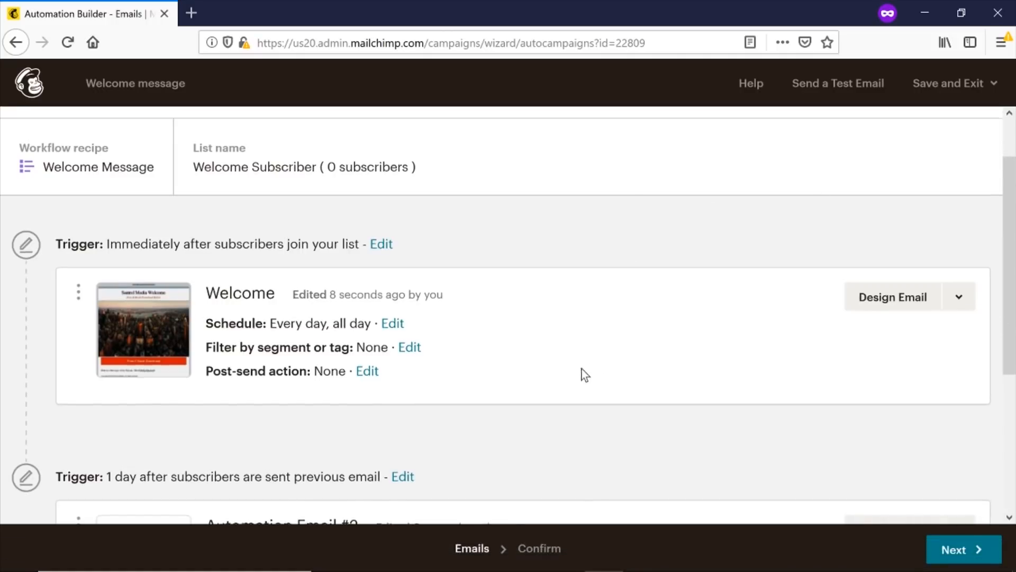
pyautogui.scroll(-3, 532, 374)
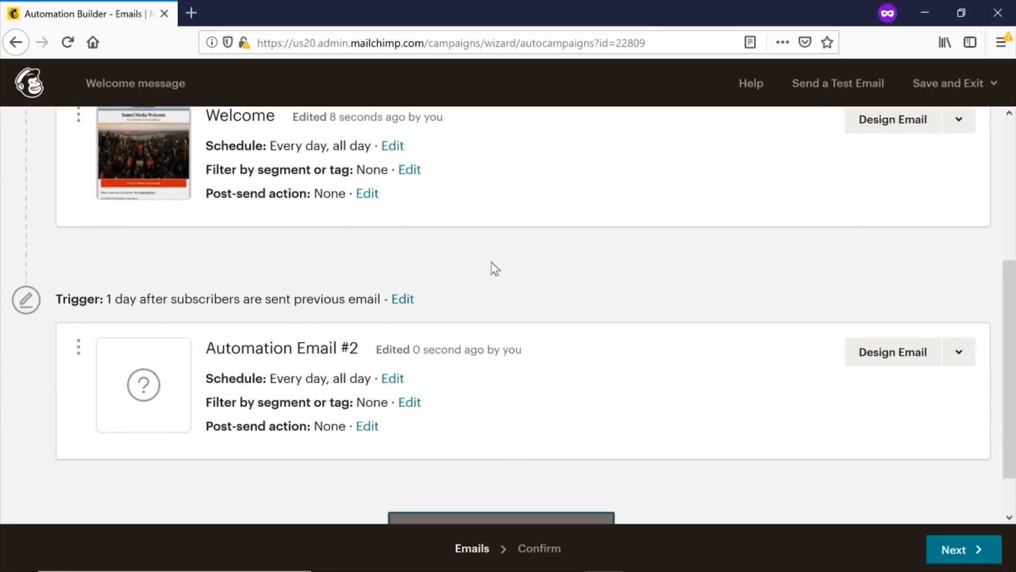
# Change Automation Email #2's trigger wait from 1 day to 2 days and update the trigger.
pyautogui.click(409, 304)
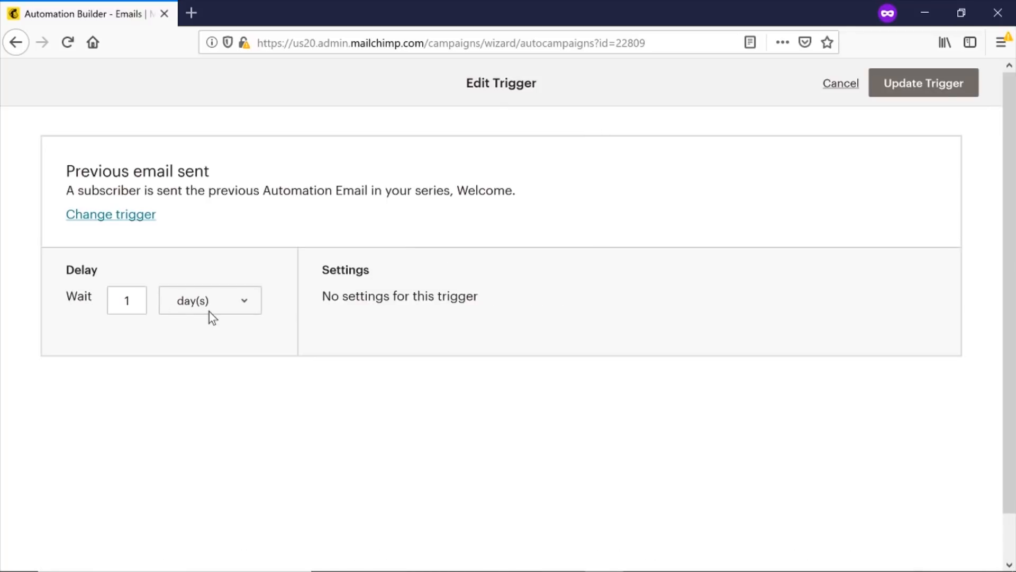
pyautogui.click(200, 302)
pyautogui.click(130, 300)
pyautogui.press('BackSpace')
pyautogui.write('2')
pyautogui.click(924, 85)
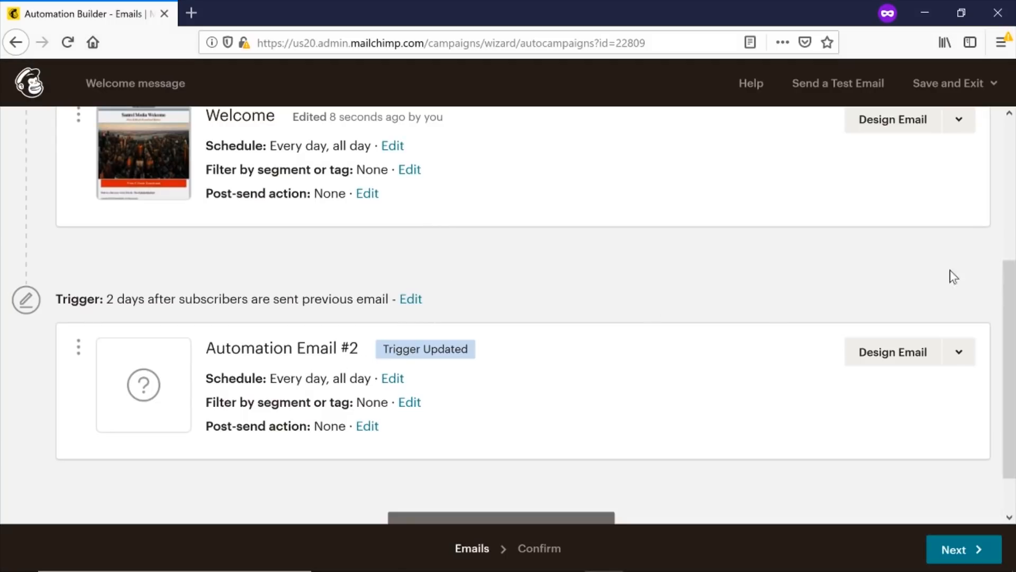
pyautogui.moveTo(1012, 291); pyautogui.dragTo(1012, 230)
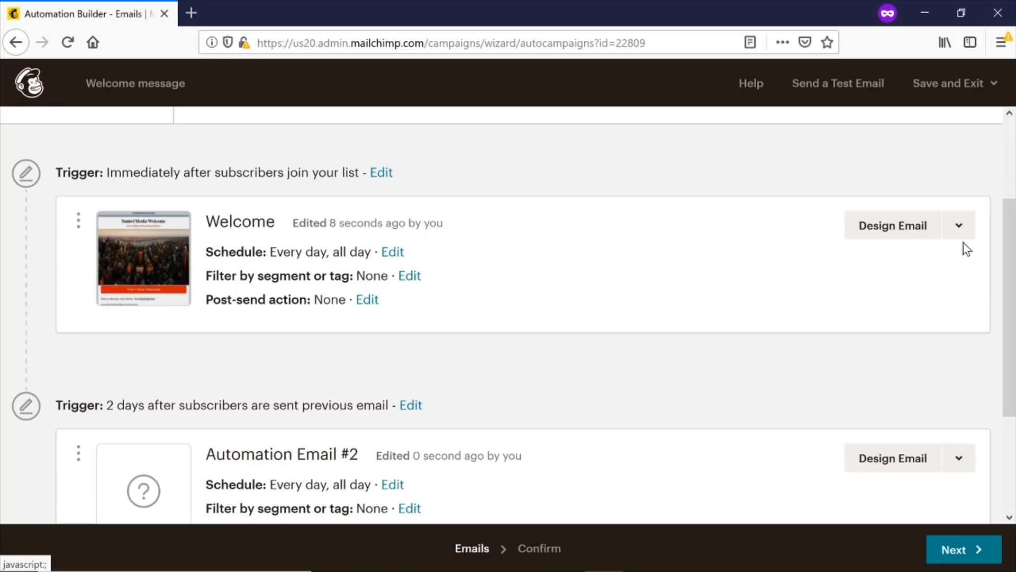
pyautogui.moveTo(1013, 244); pyautogui.dragTo(1009, 306)
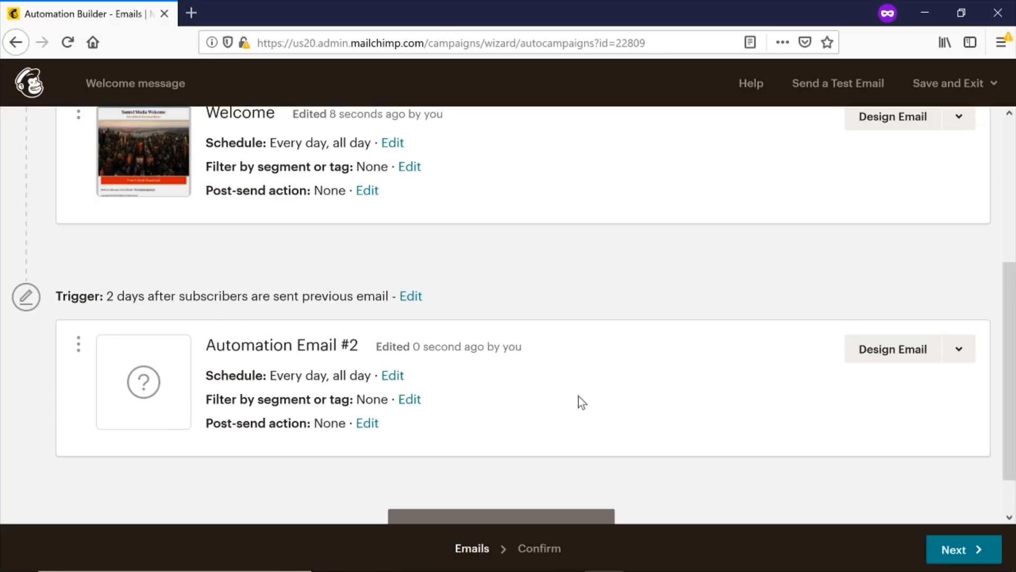
# Add Automation Email #3 below Automation Email #2, sent 1 day after the previous email.
pyautogui.scroll(5, 549, 331)
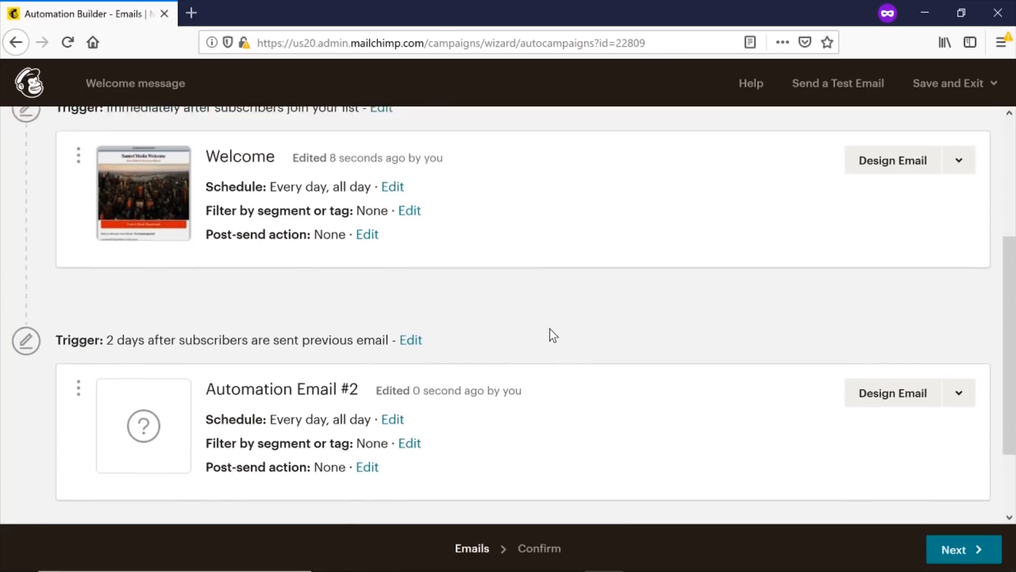
pyautogui.scroll(-3, 548, 331)
pyautogui.scroll(-1, 547, 332)
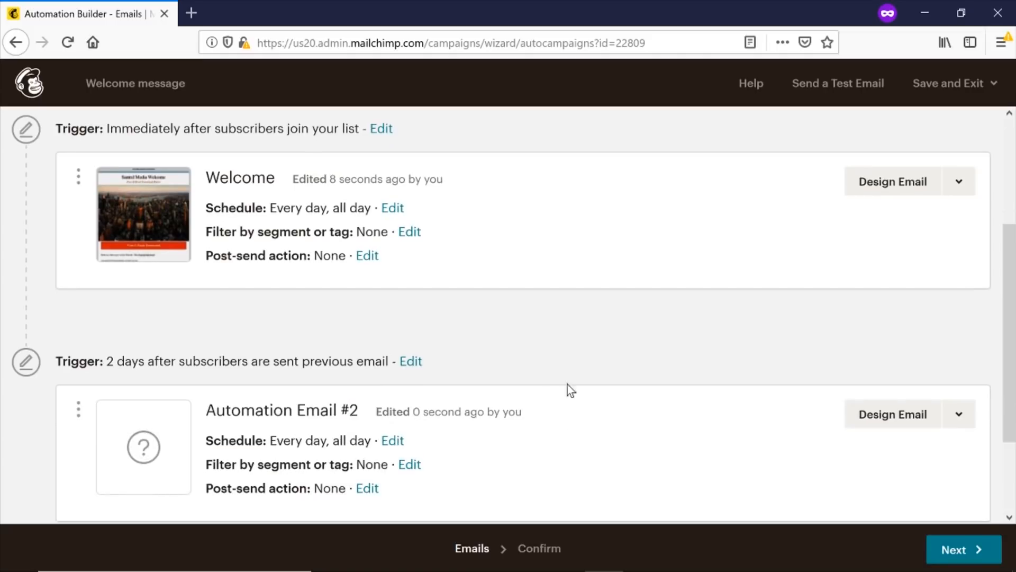
pyautogui.scroll(-2, 484, 424)
pyautogui.scroll(3, 386, 295)
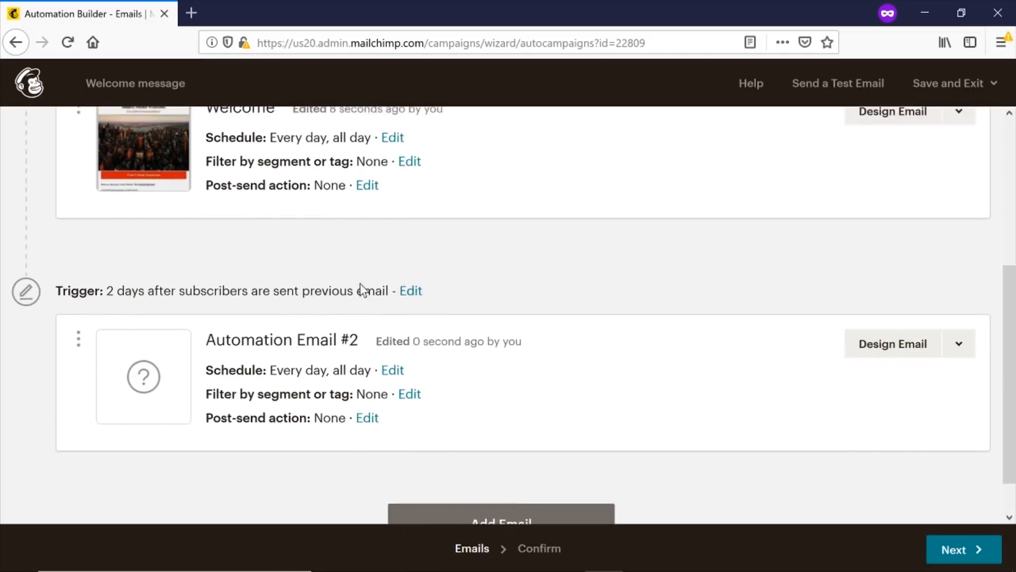
pyautogui.scroll(-3, 878, 402)
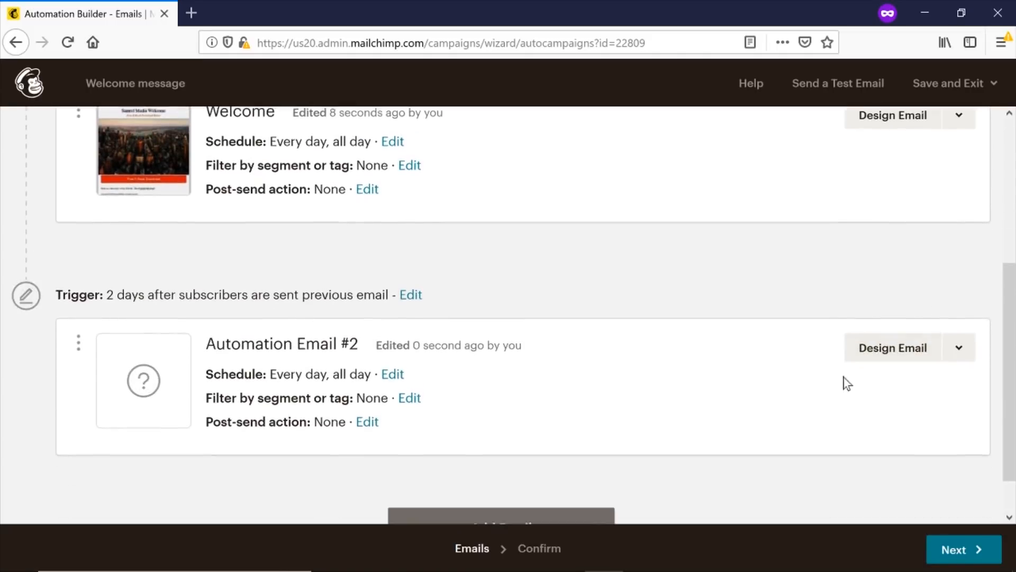
pyautogui.click(467, 516)
pyautogui.scroll(-6, 444, 392)
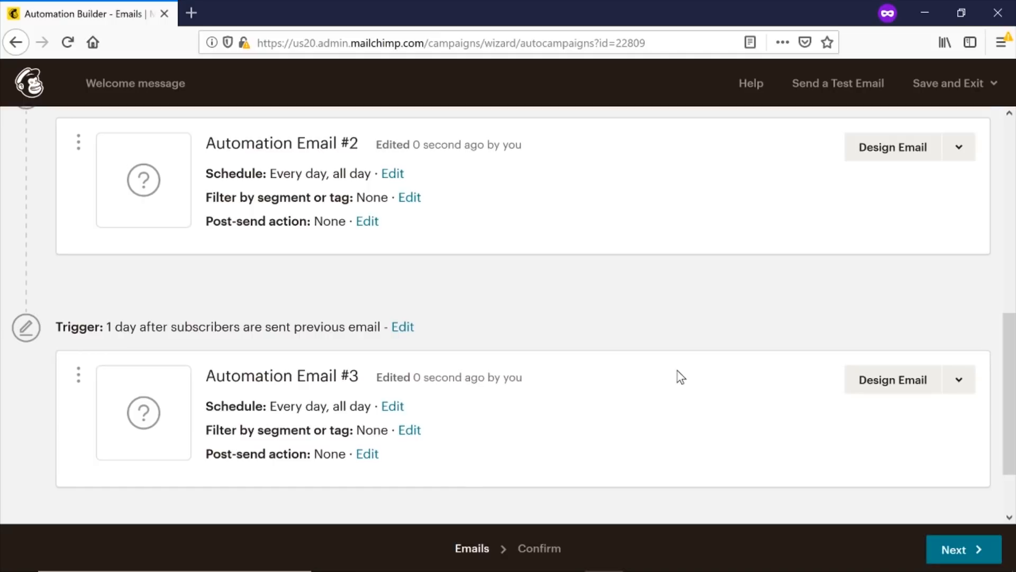
pyautogui.scroll(10, 599, 414)
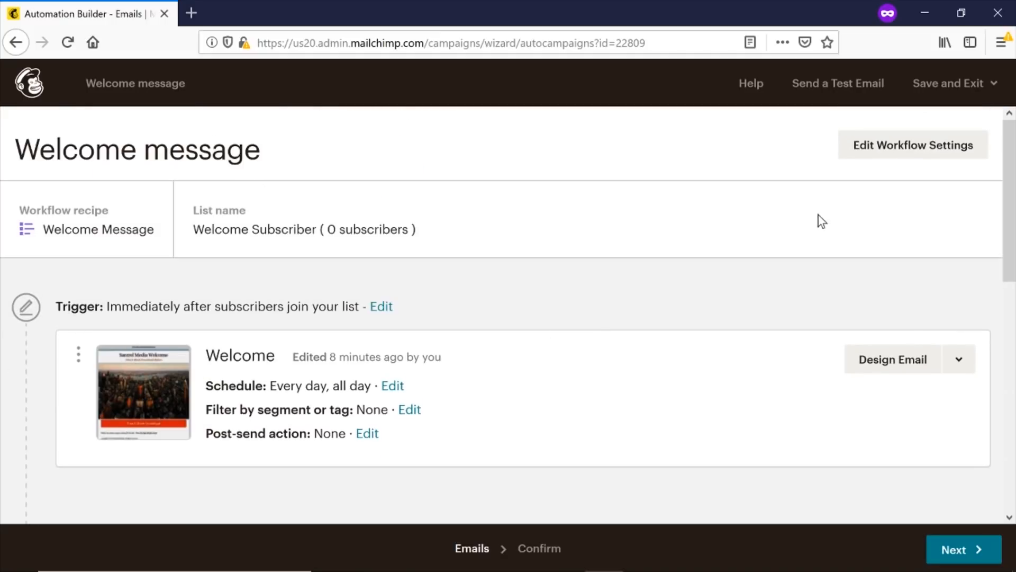
pyautogui.moveTo(1014, 180); pyautogui.dragTo(1015, 417)
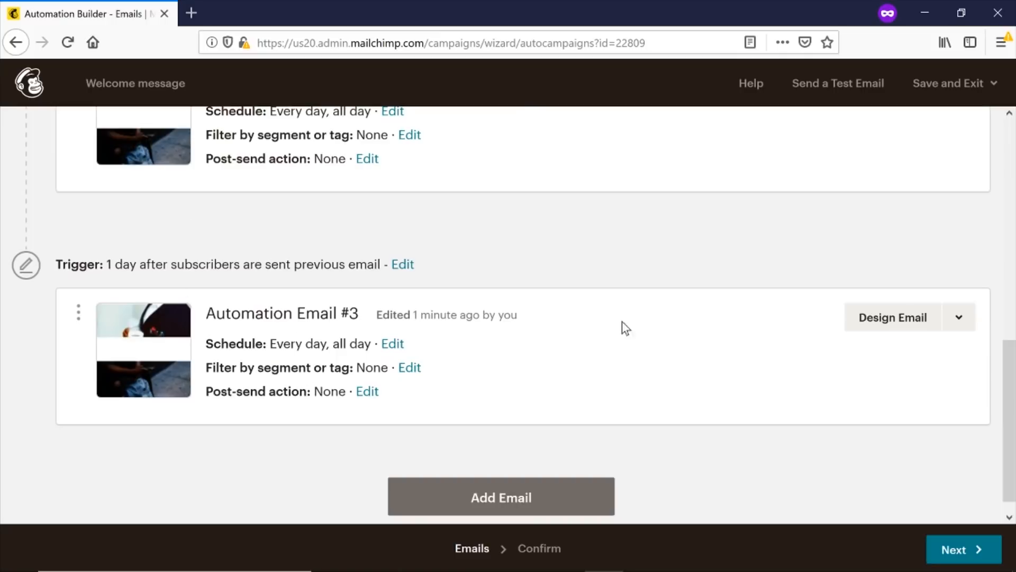
pyautogui.scroll(-1, 1010, 466)
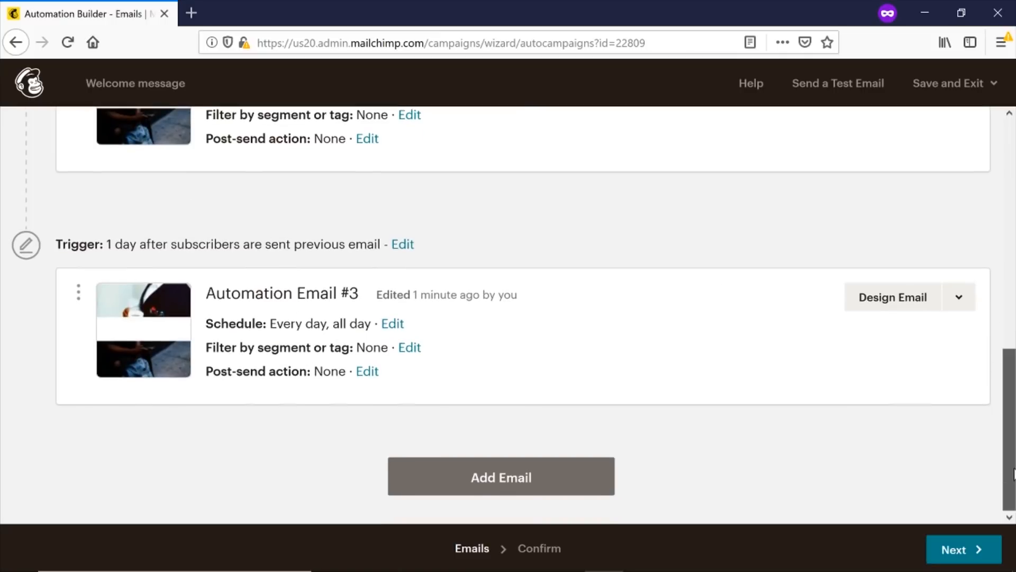
pyautogui.scroll(10, 997, 224)
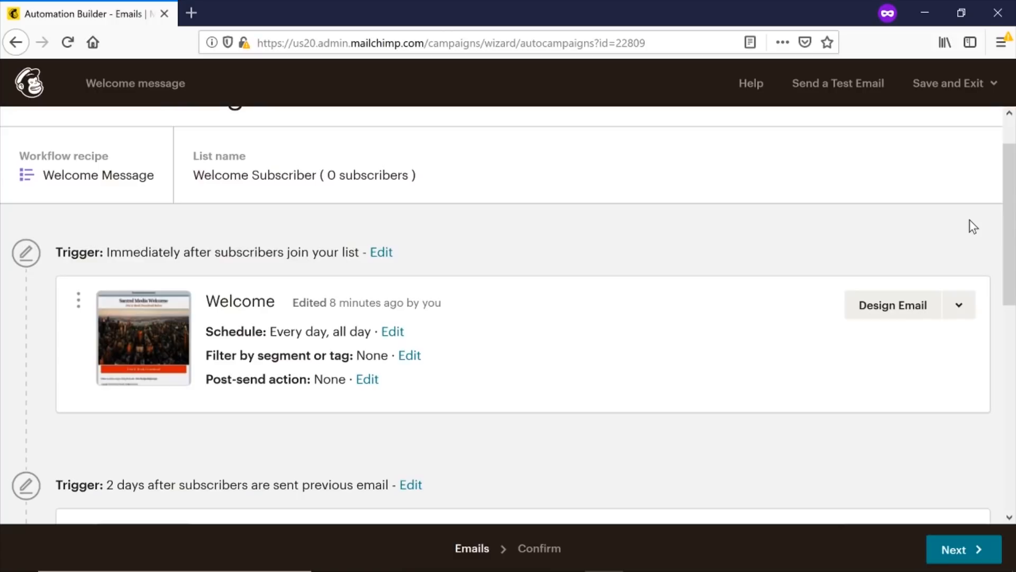
pyautogui.moveTo(1012, 259); pyautogui.dragTo(1015, 422)
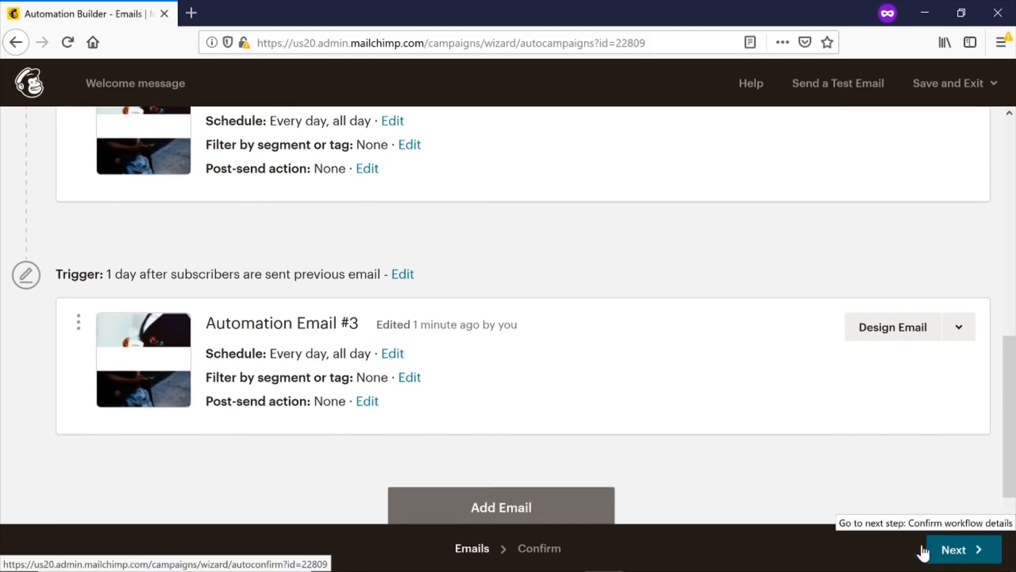
# Review the three-email workflow and confirm Start Sending to launch the Welcome message automation.
pyautogui.click(954, 552)
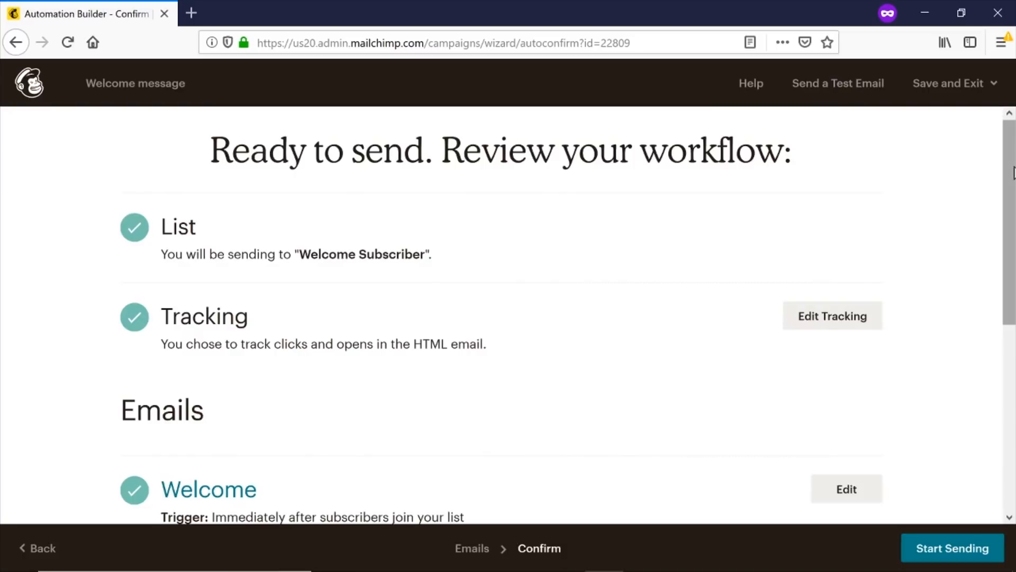
pyautogui.moveTo(1012, 163); pyautogui.dragTo(1012, 361)
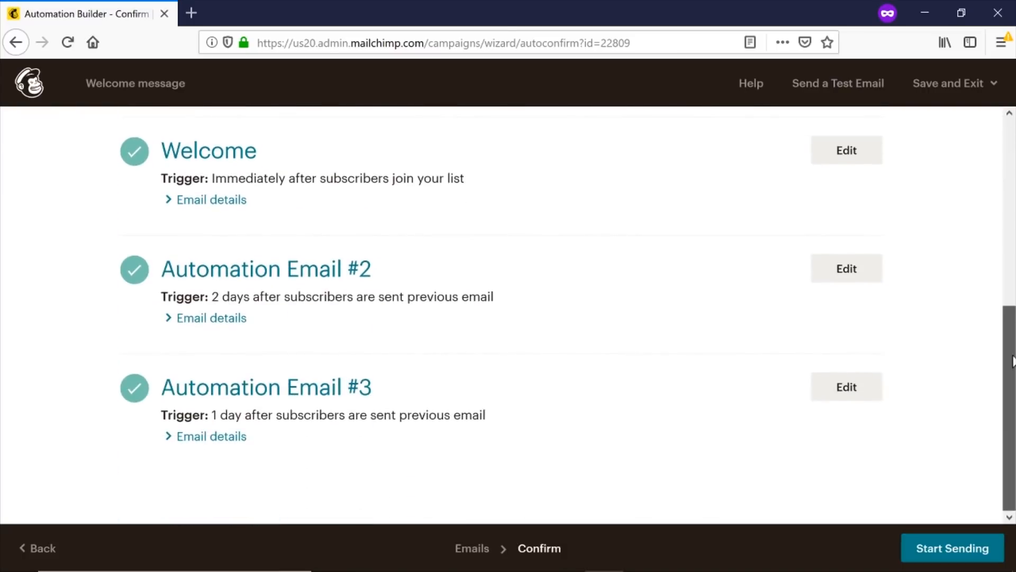
pyautogui.click(982, 549)
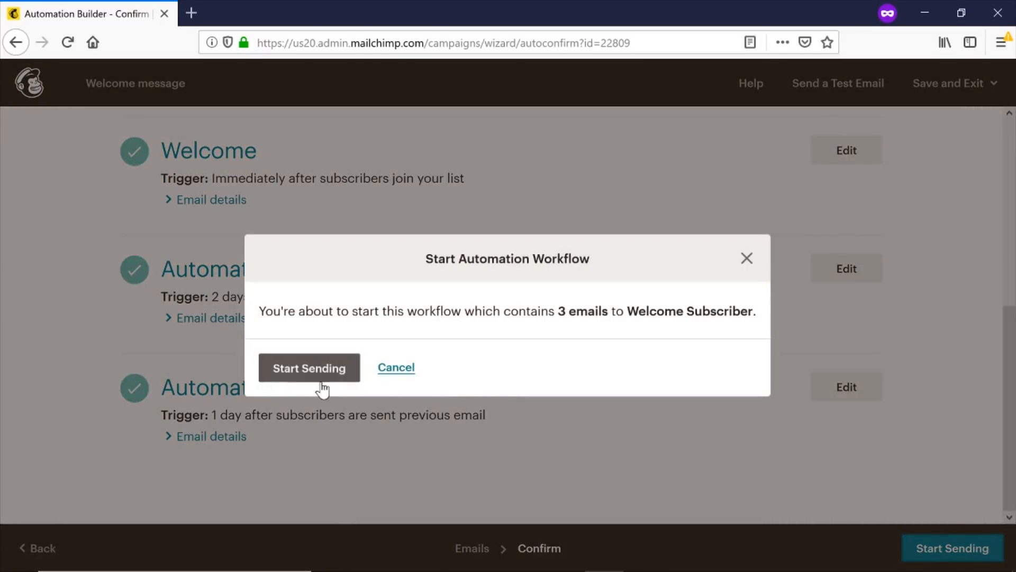
pyautogui.click(301, 370)
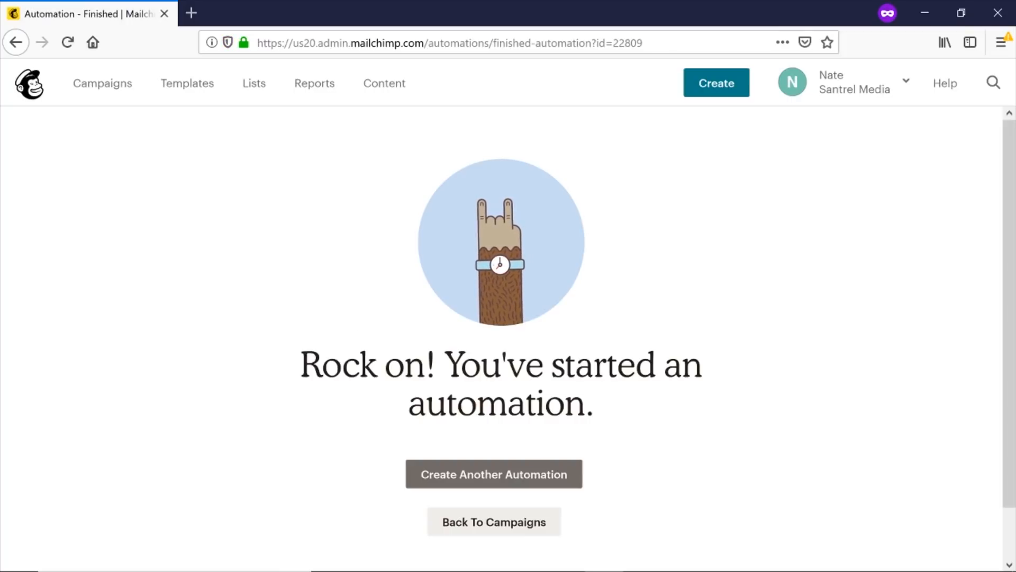
# Return to the Campaigns list, where the Welcome message automation shows as Sending.
pyautogui.click(491, 523)
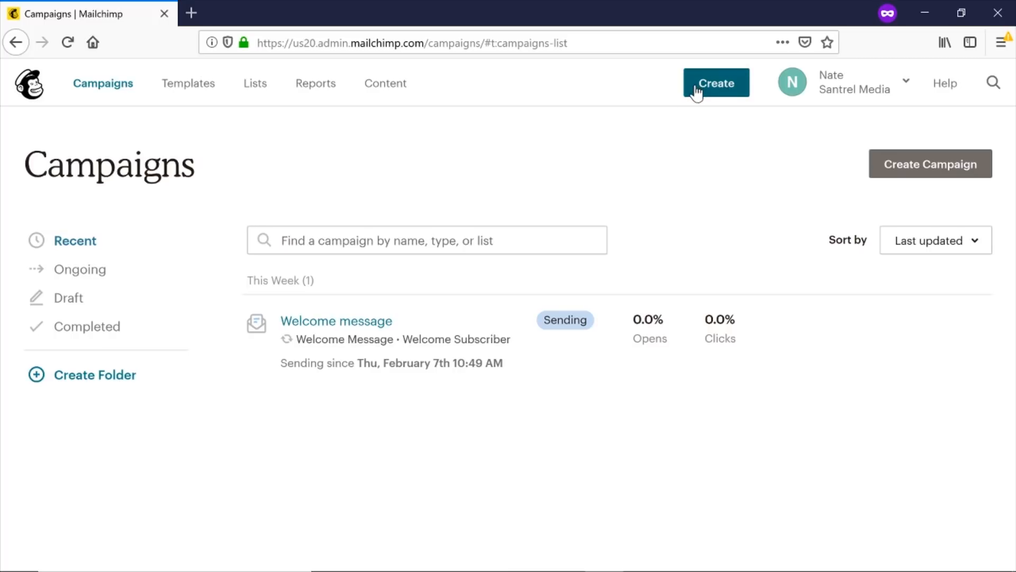
# Create an embedded signup form for the Welcome Subscriber list and open its form code page.
pyautogui.click(724, 85)
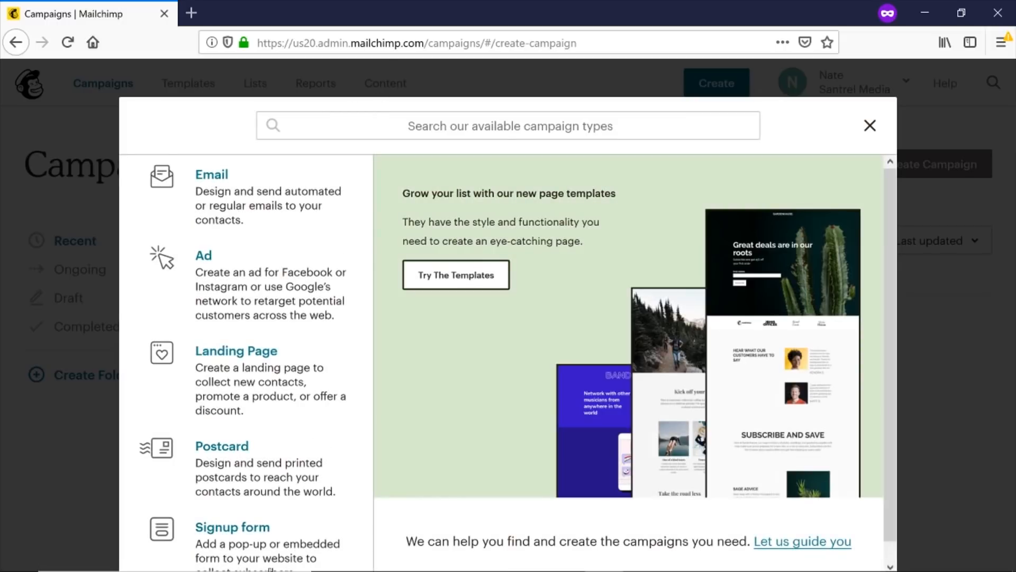
pyautogui.click(251, 543)
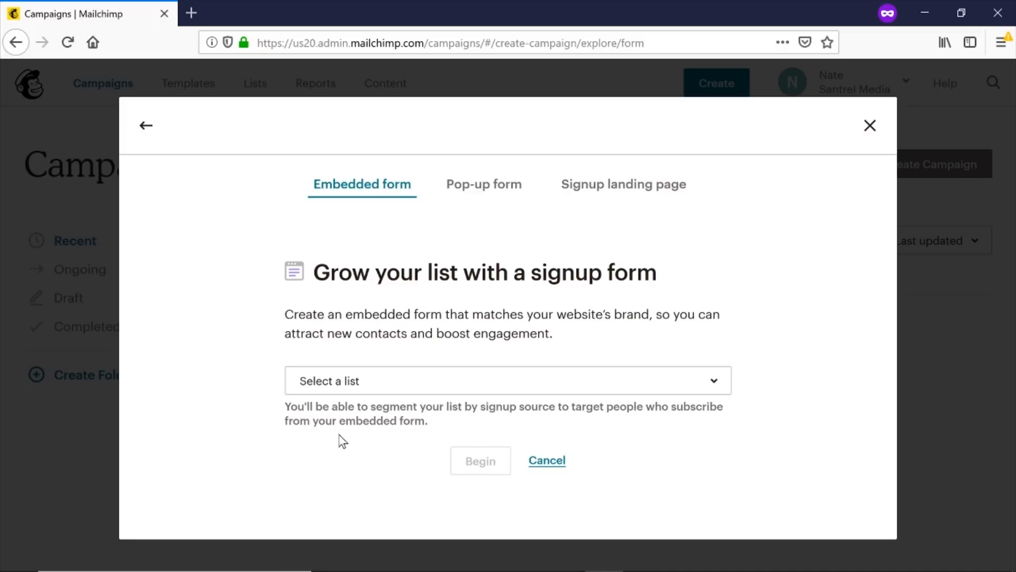
pyautogui.click(357, 391)
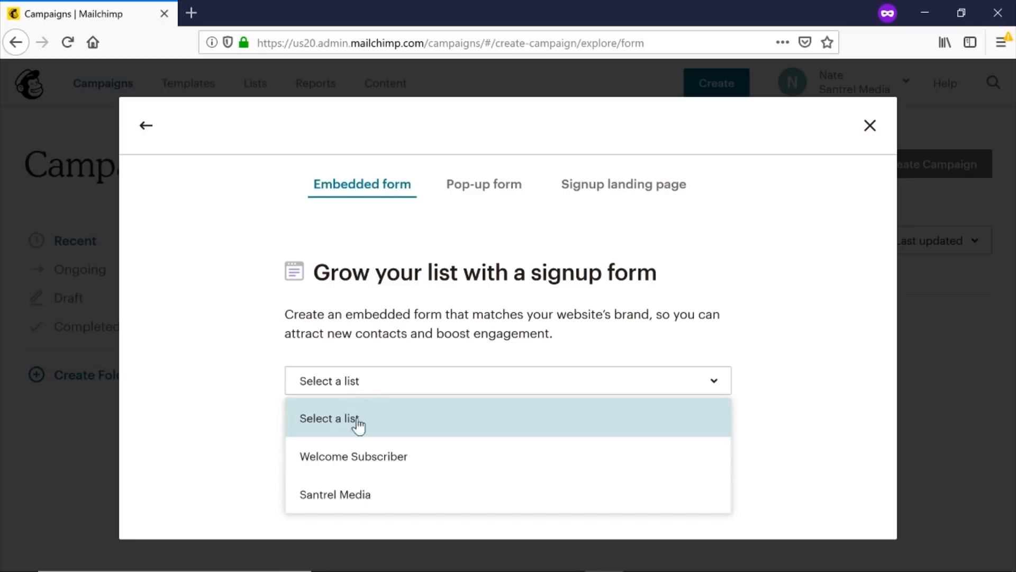
pyautogui.click(363, 460)
pyautogui.click(482, 462)
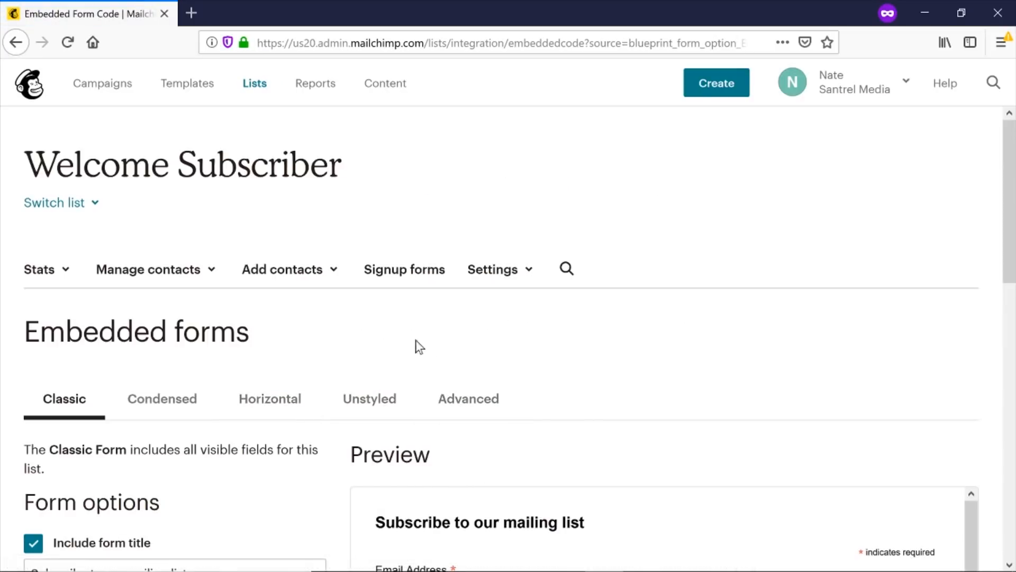
# Compare the Horizontal, Condensed, Unstyled and Advanced form styles, then settle on Horizontal.
pyautogui.scroll(-2, 434, 345)
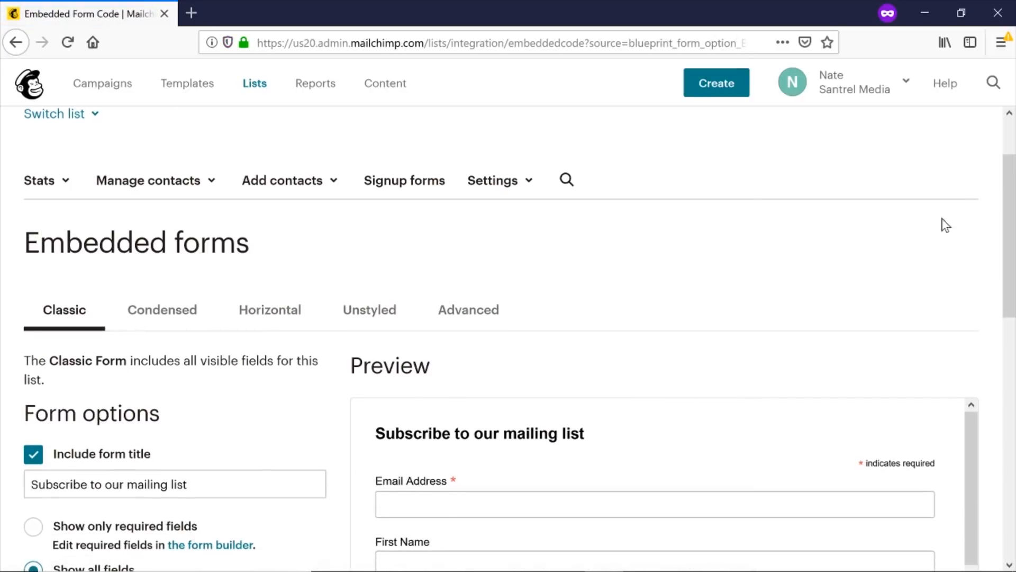
pyautogui.moveTo(1010, 177); pyautogui.dragTo(1010, 218)
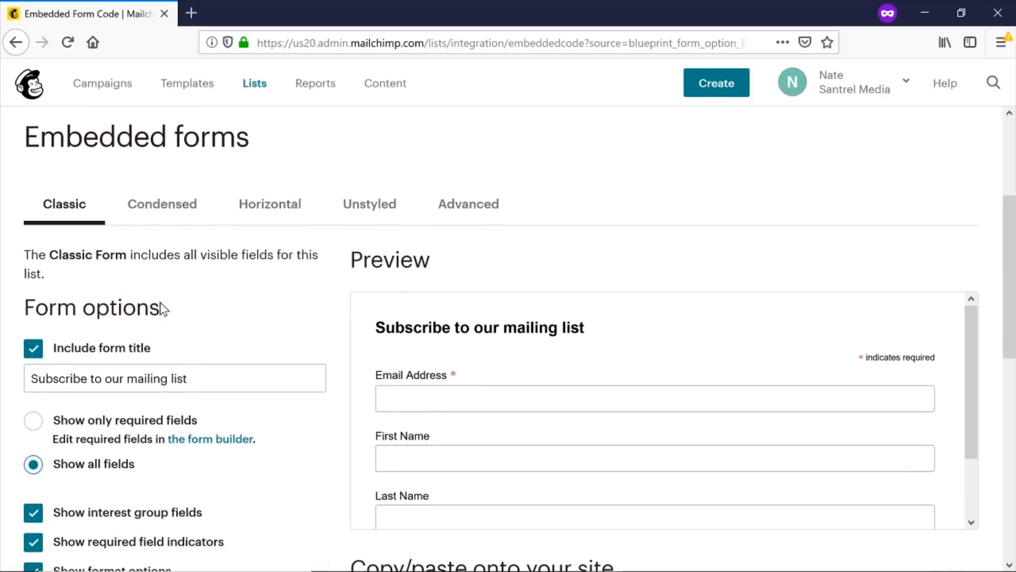
pyautogui.click(273, 215)
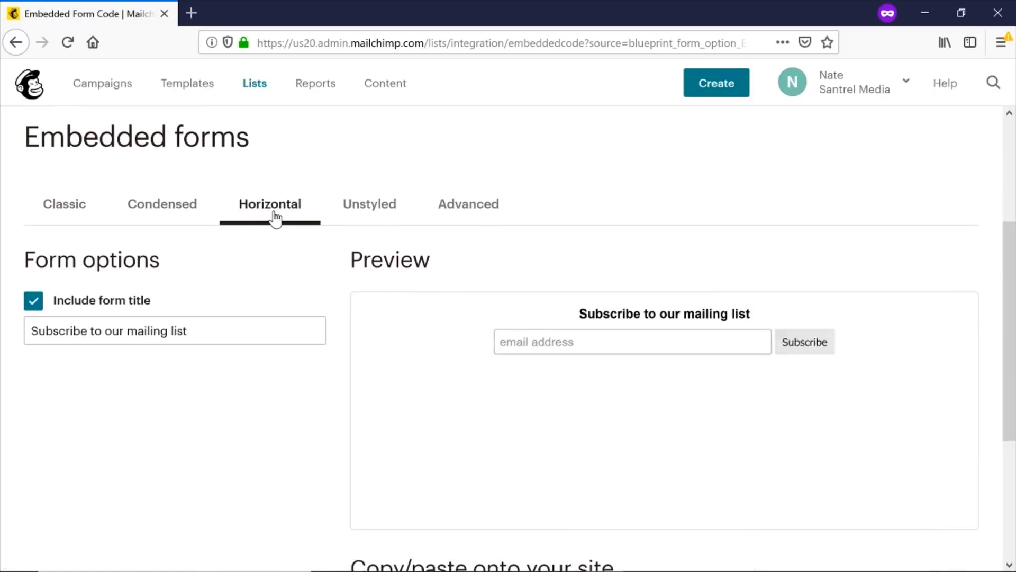
pyautogui.click(173, 206)
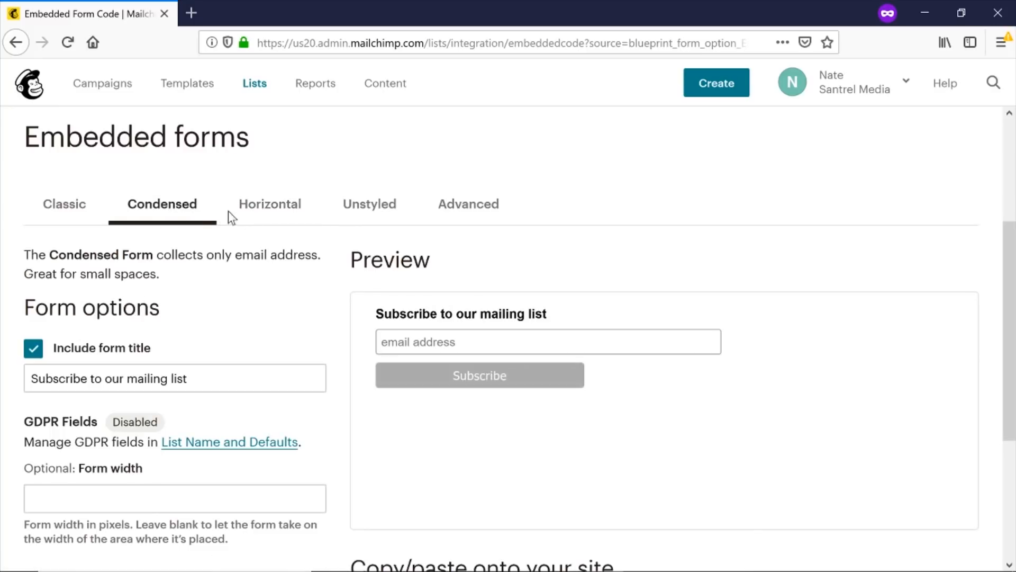
pyautogui.click(380, 214)
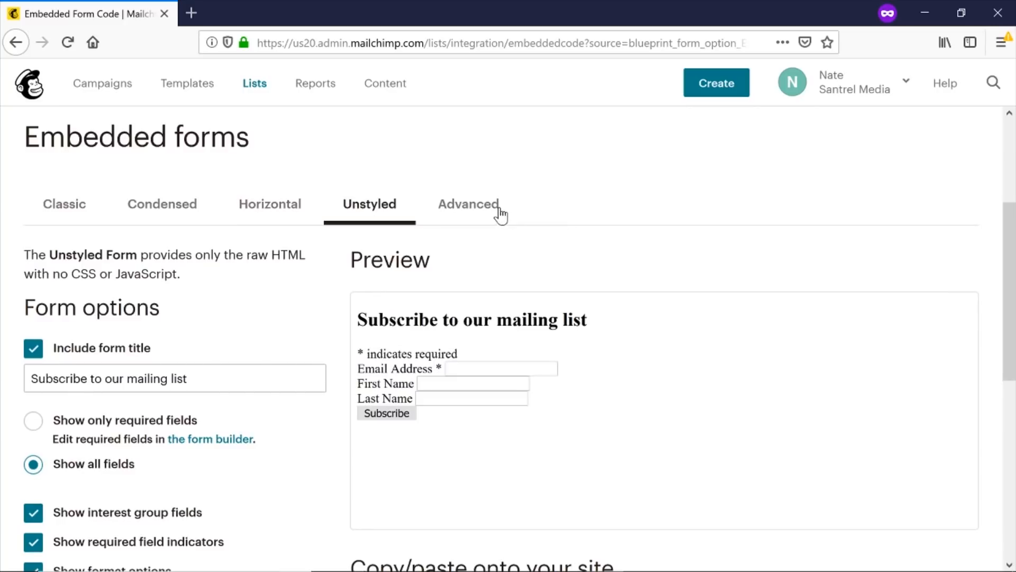
pyautogui.click(484, 215)
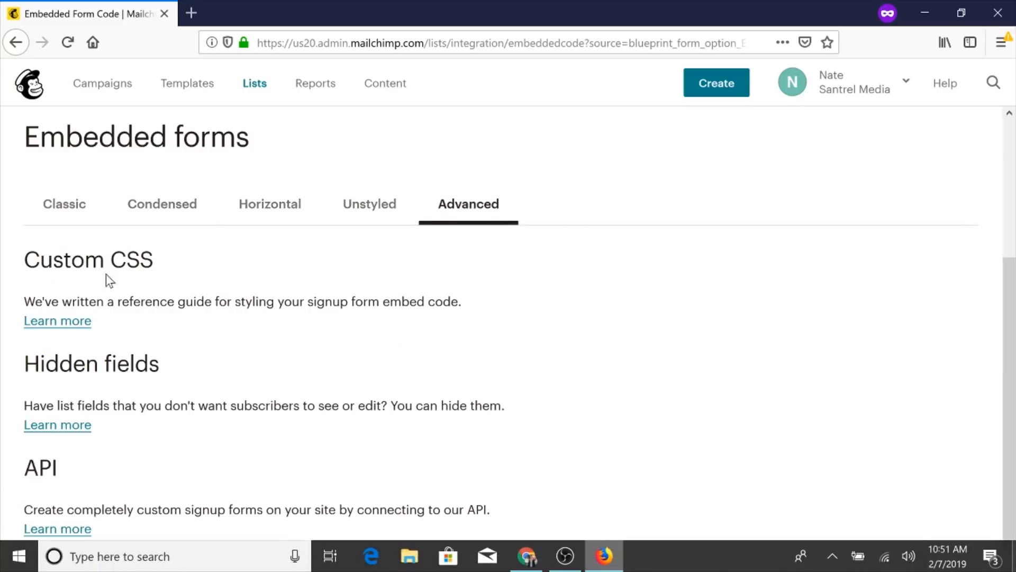
pyautogui.click(245, 221)
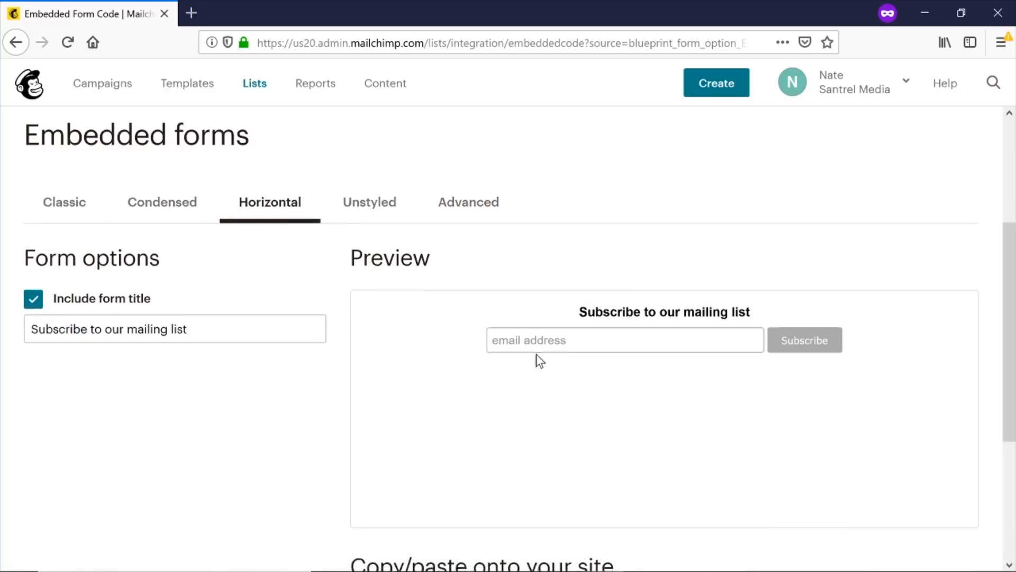
pyautogui.scroll(-3, 536, 360)
pyautogui.scroll(-2, 535, 397)
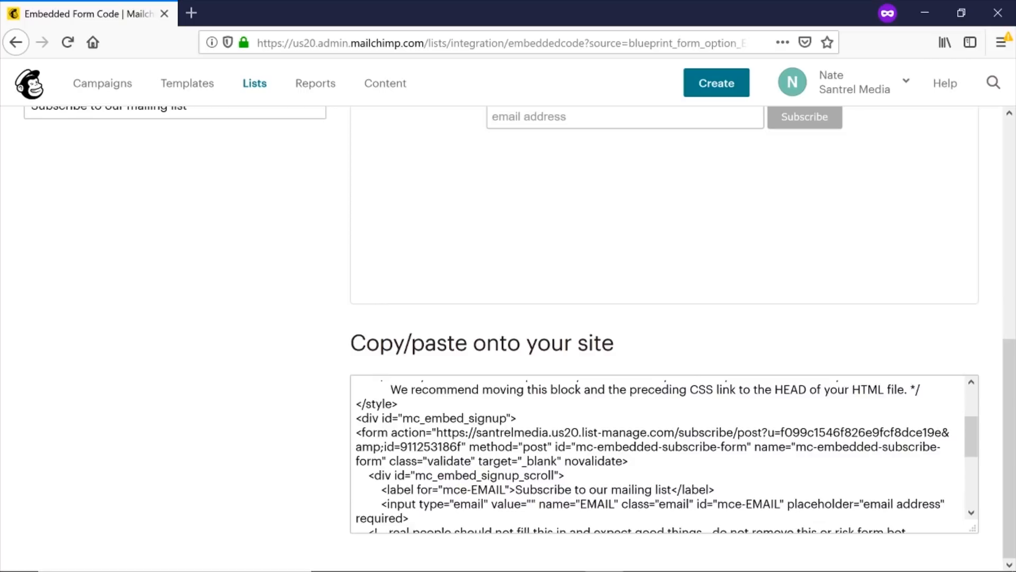
# Select and copy all of the Horizontal form's code from the Copy/paste onto your site box.
pyautogui.scroll(2, 536, 397)
pyautogui.moveTo(356, 388); pyautogui.dragTo(535, 555)
pyautogui.moveTo(528, 571)
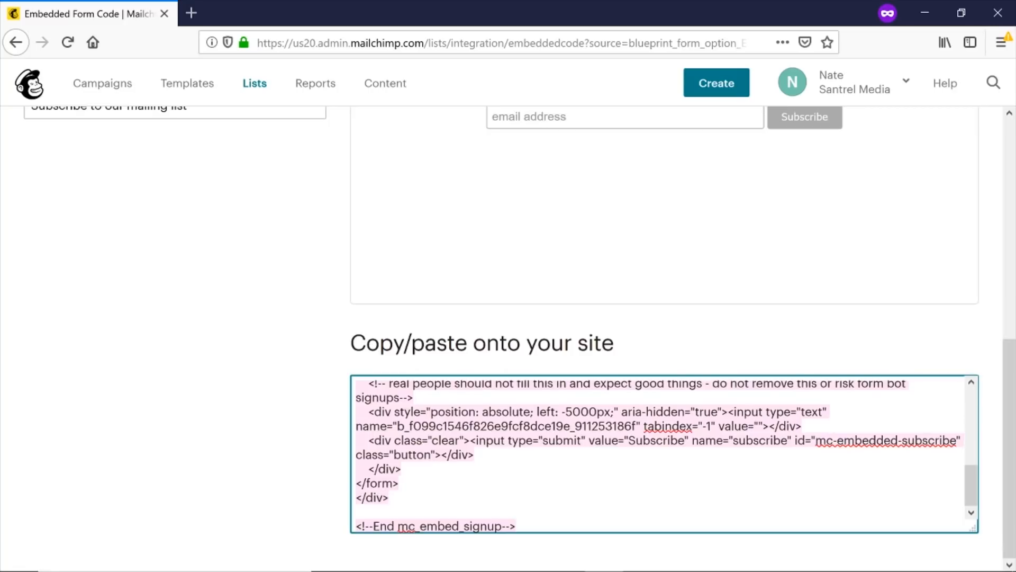
pyautogui.rightClick(662, 426)
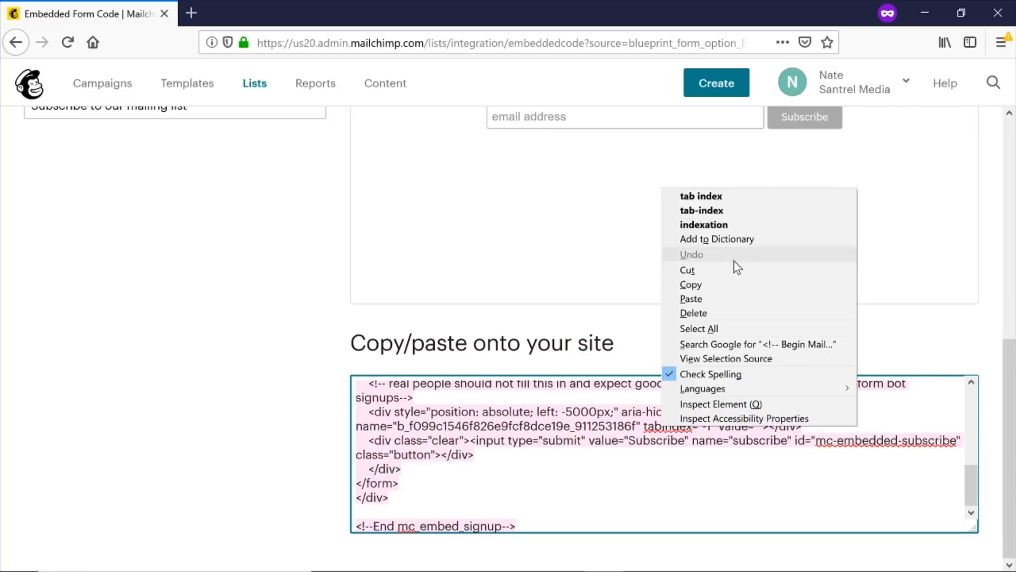
pyautogui.click(715, 284)
pyautogui.moveTo(1011, 381); pyautogui.dragTo(1014, 156)
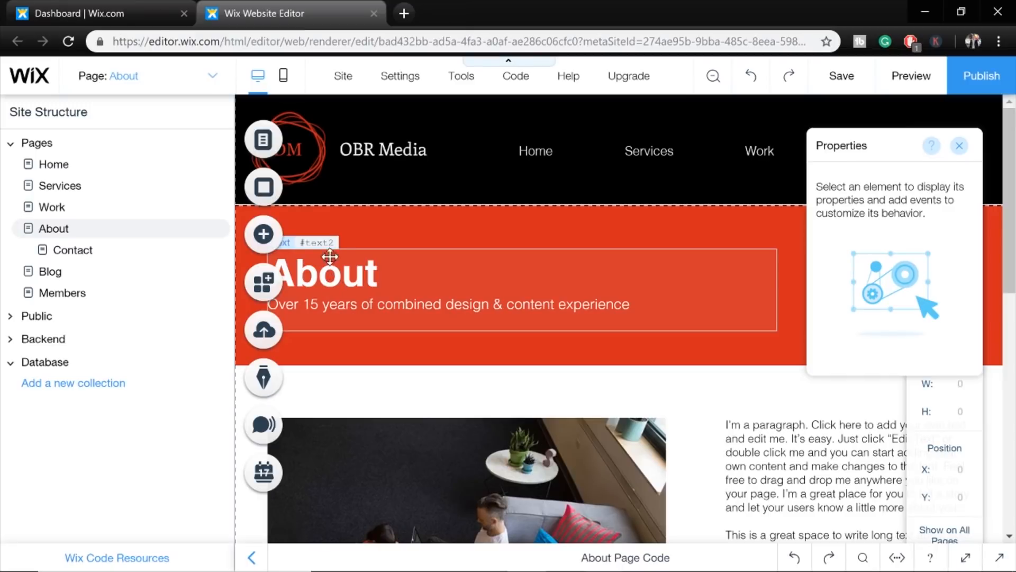
# Scroll down the Wix About page and close the Code resources dropdown.
pyautogui.moveTo(1014, 193); pyautogui.dragTo(1011, 344)
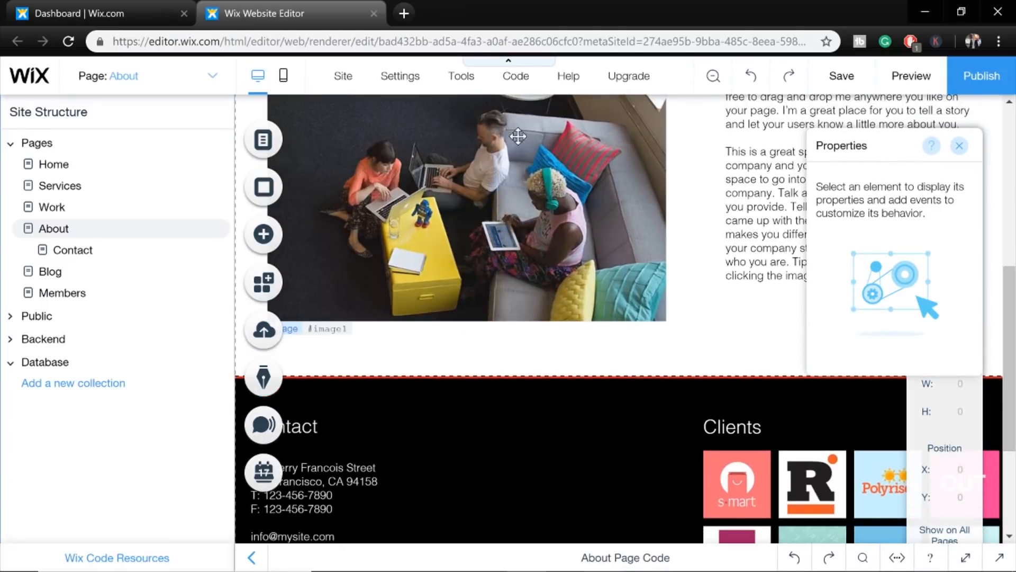
pyautogui.moveTo(521, 83)
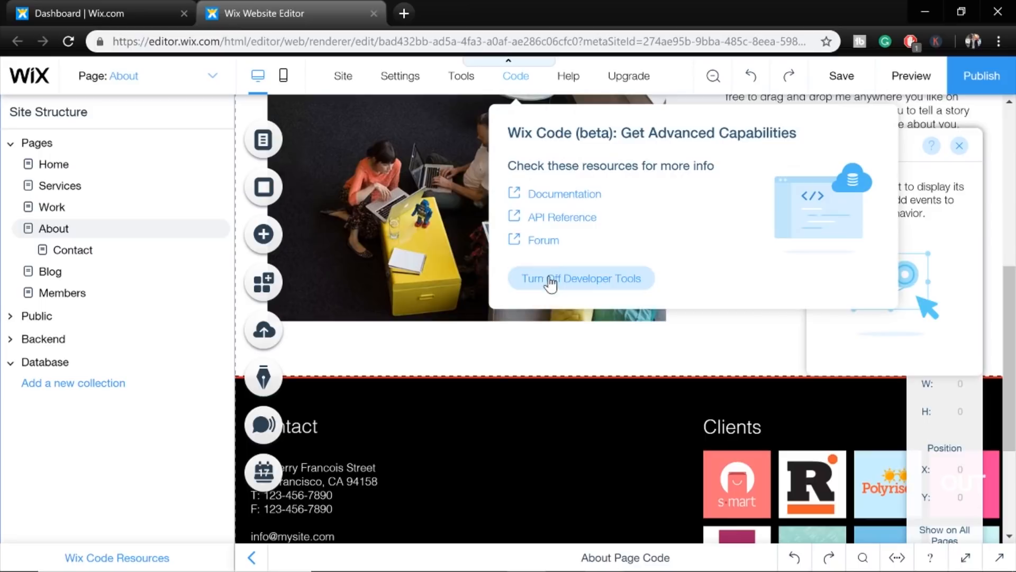
pyautogui.click(498, 434)
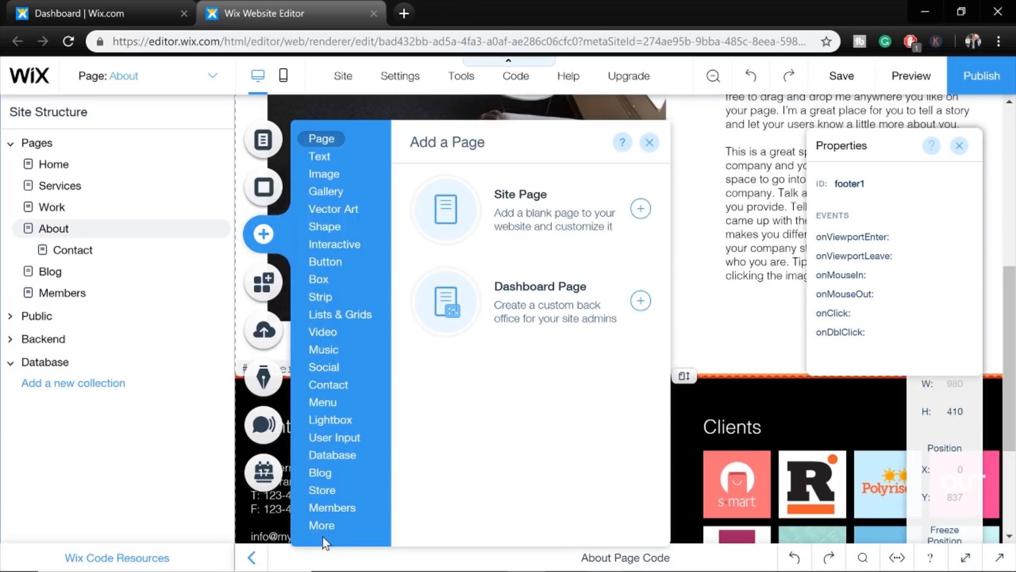
# Add an HTML iframe holding the pasted Mailchimp code, widen it leftward and move it lower on the page.
pyautogui.click(324, 527)
pyautogui.click(447, 254)
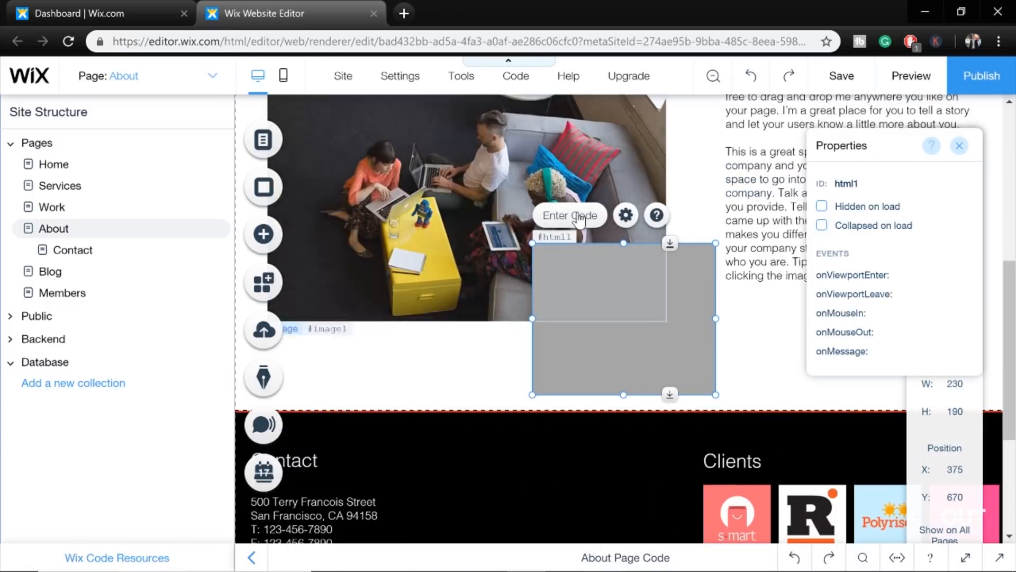
pyautogui.click(574, 215)
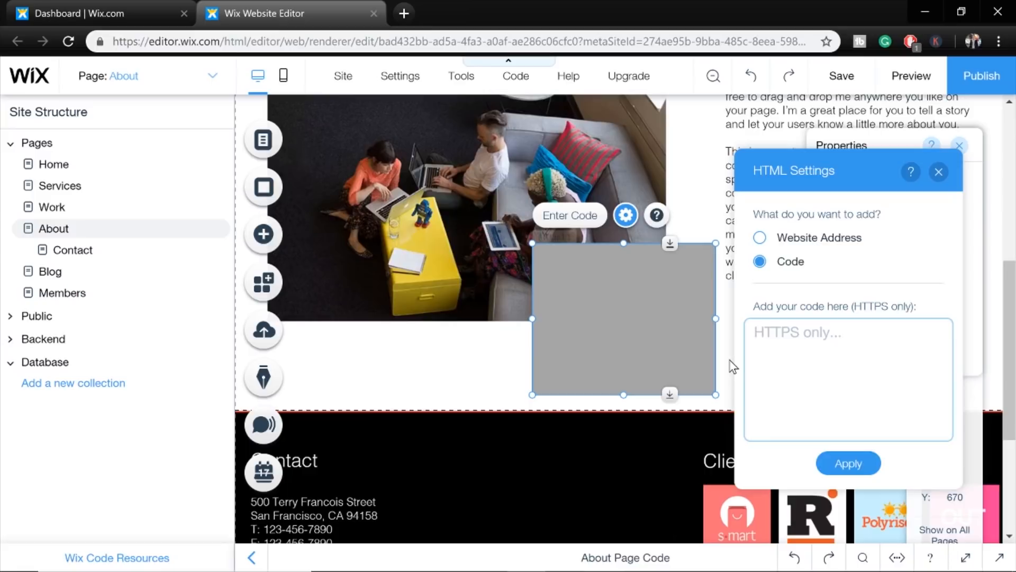
pyautogui.rightClick(843, 343)
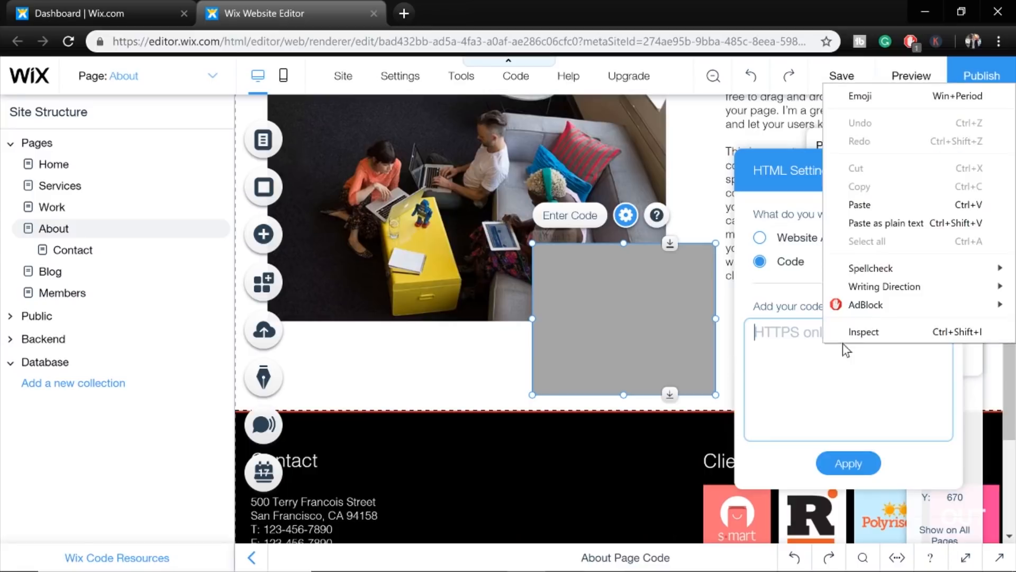
pyautogui.click(879, 205)
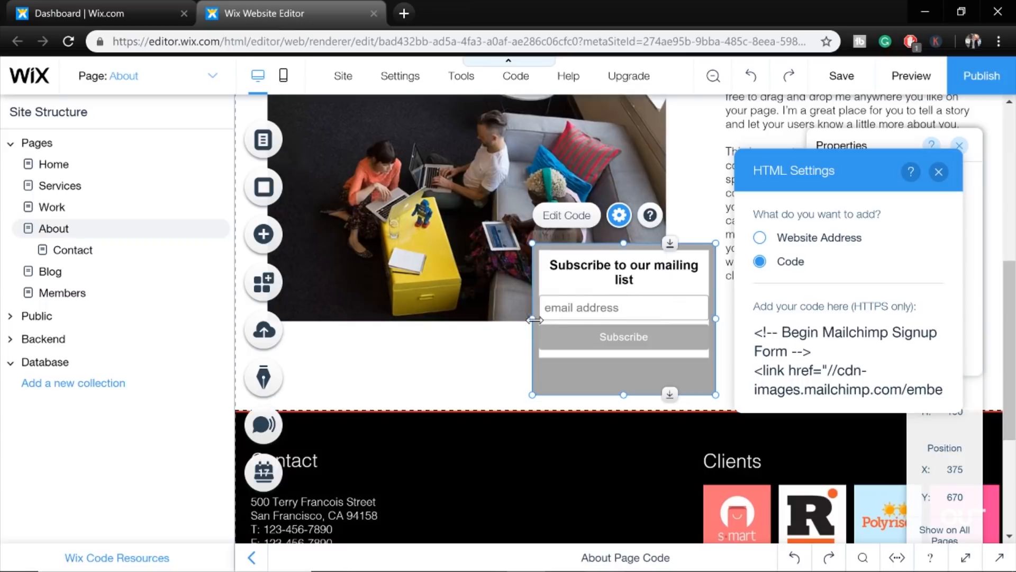
pyautogui.moveTo(532, 319); pyautogui.dragTo(401, 318)
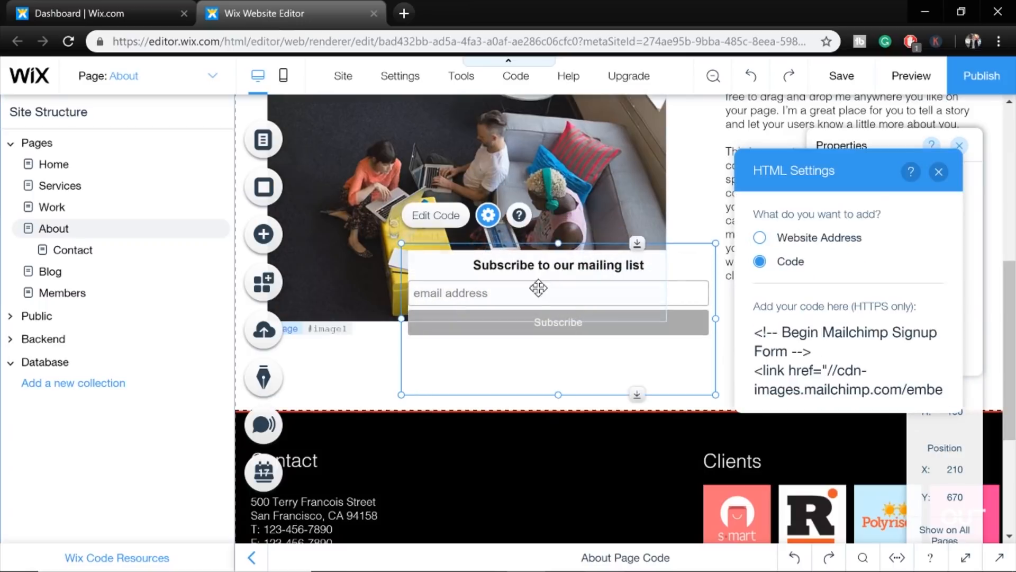
pyautogui.moveTo(604, 308); pyautogui.dragTo(661, 396)
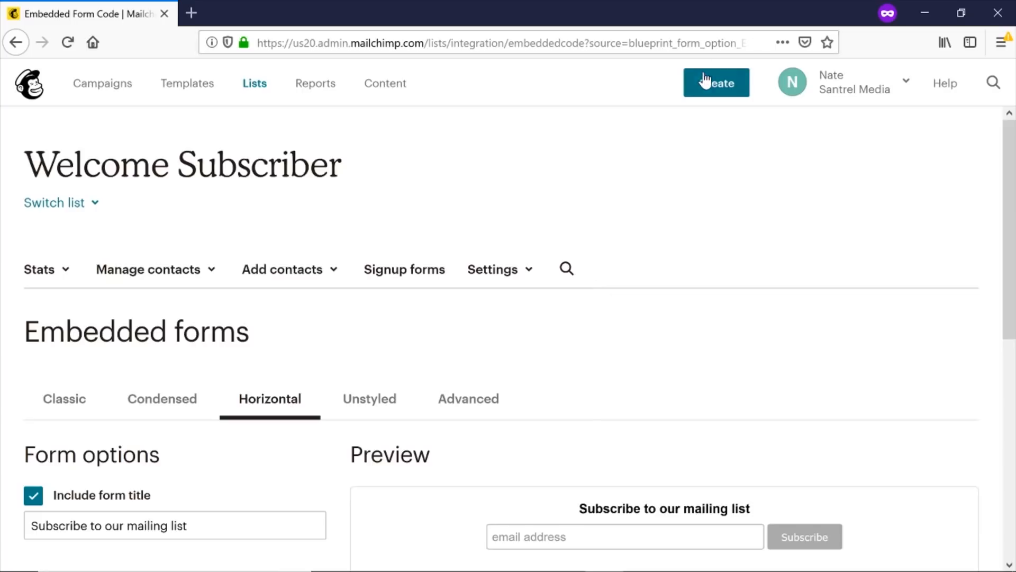
# Create a landing page named 'Free E-Book' for the Welcome Subscriber list.
pyautogui.click(735, 89)
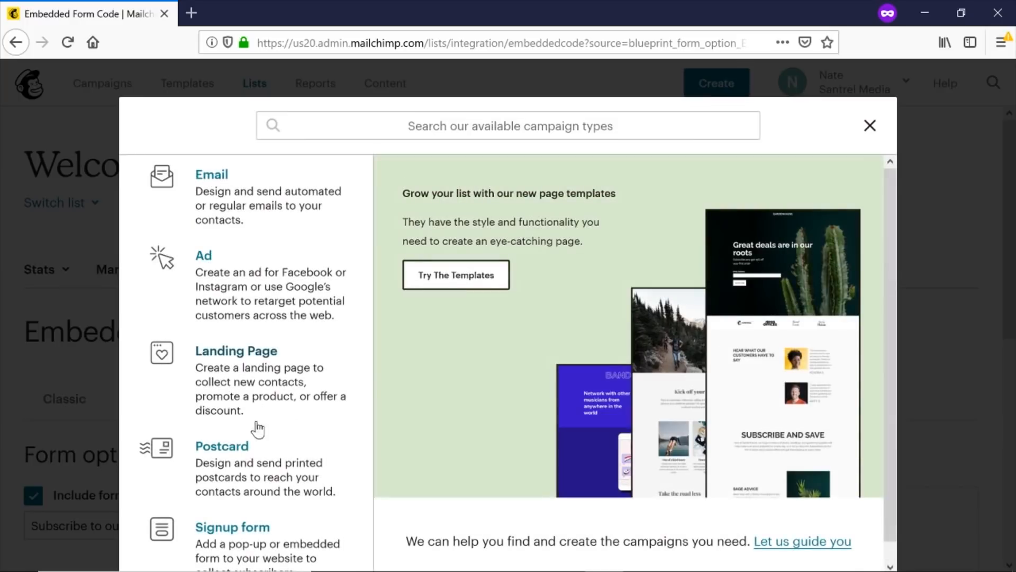
pyautogui.click(261, 381)
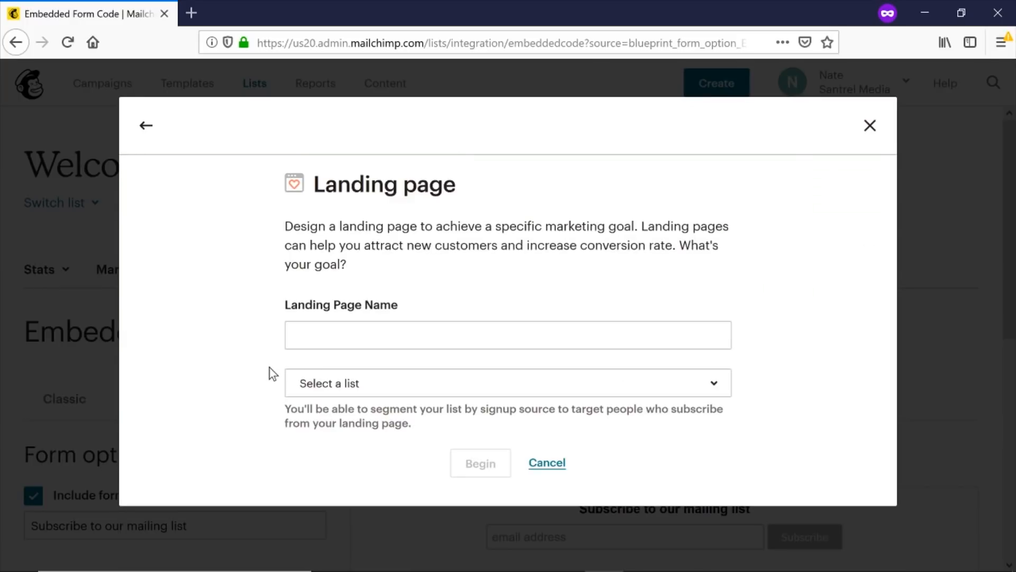
pyautogui.click(386, 335)
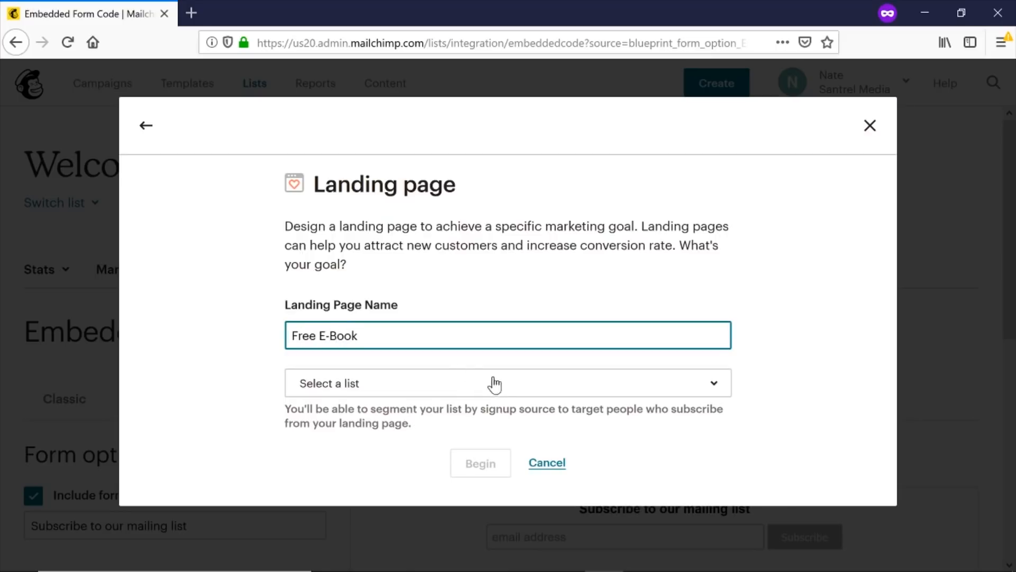
pyautogui.click(449, 386)
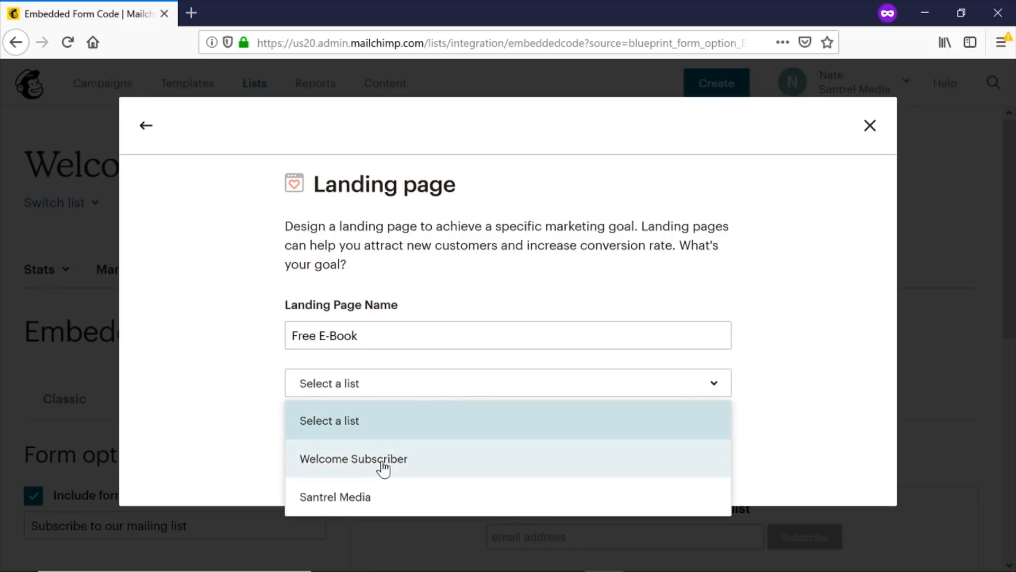
pyautogui.click(381, 460)
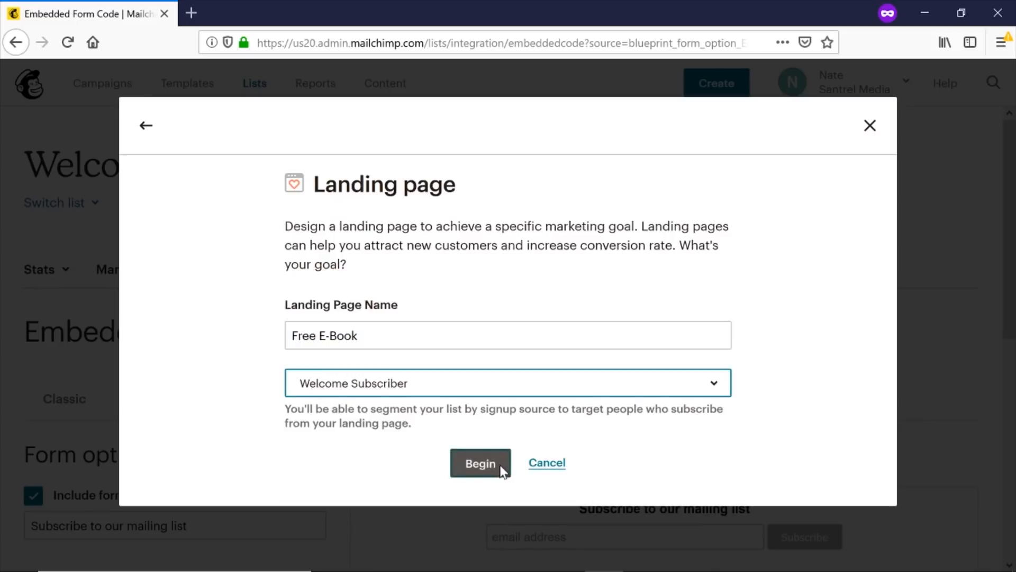
pyautogui.click(500, 466)
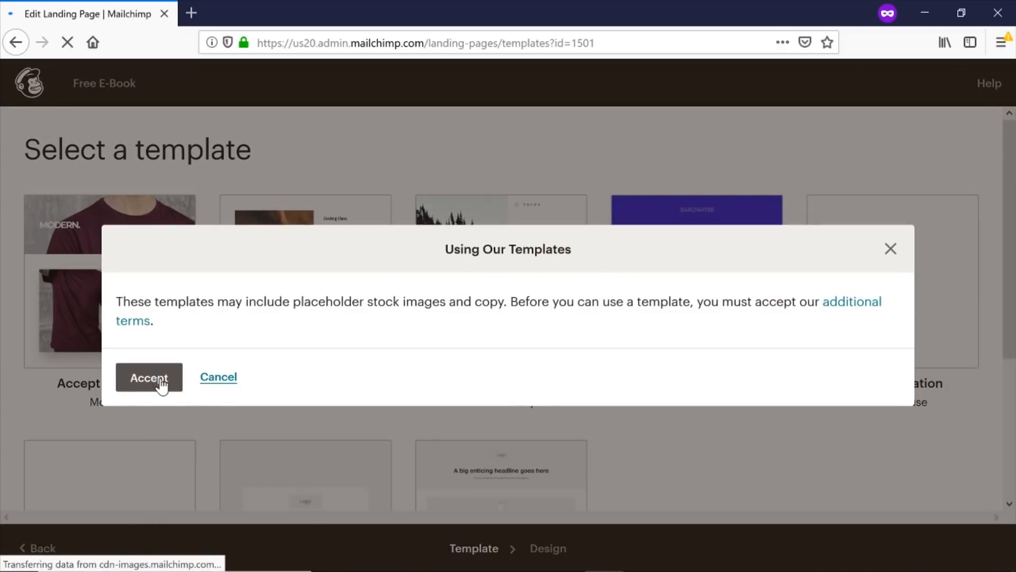
# Accept the template terms and choose the Gardenhause Lead Generation template.
pyautogui.click(150, 377)
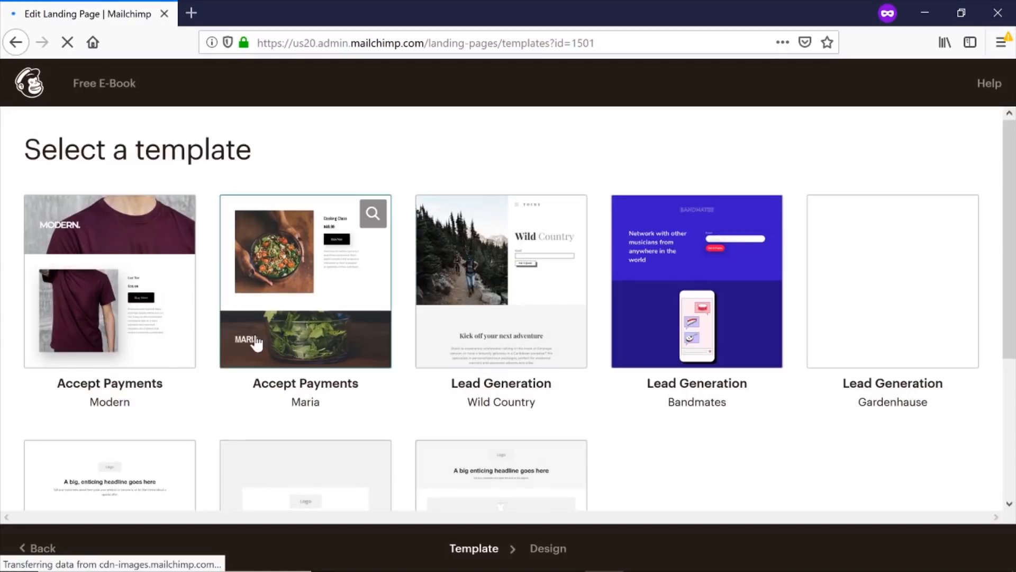
pyautogui.scroll(-4, 597, 331)
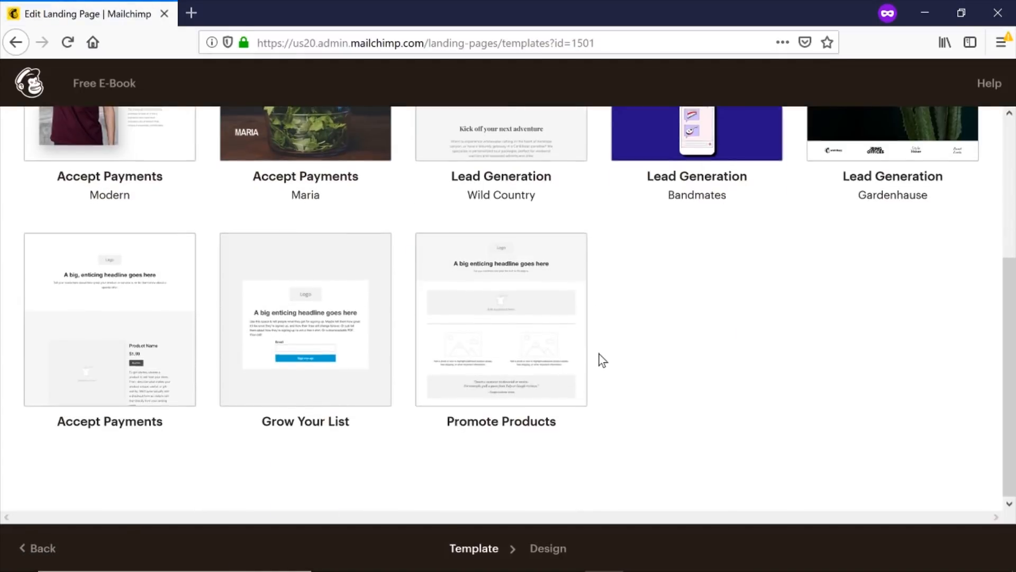
pyautogui.scroll(4, 600, 354)
pyautogui.click(900, 276)
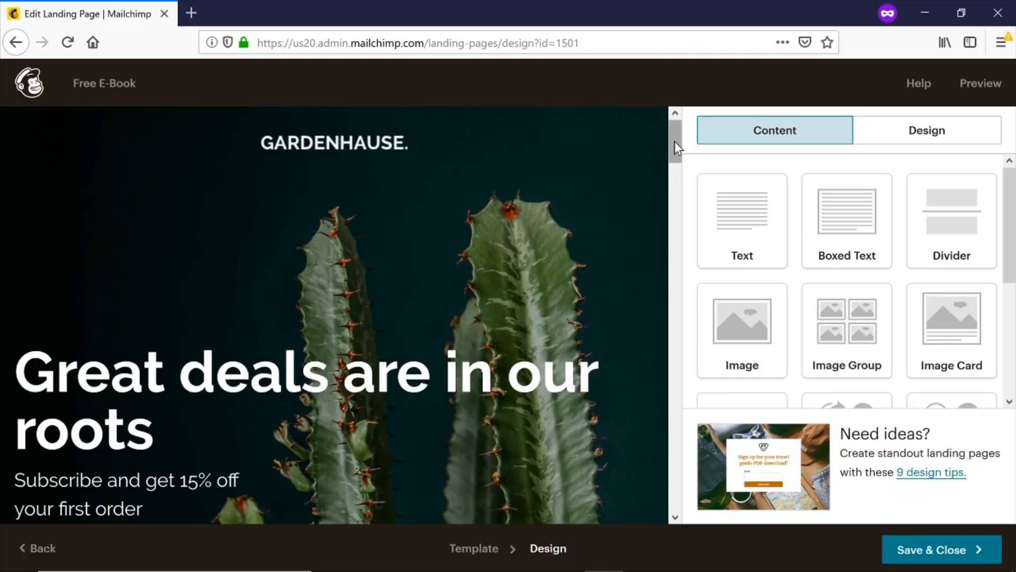
# Edit the 'Great deals are in our roots' hero heading block in the Text block editor.
pyautogui.moveTo(674, 141); pyautogui.dragTo(692, 170)
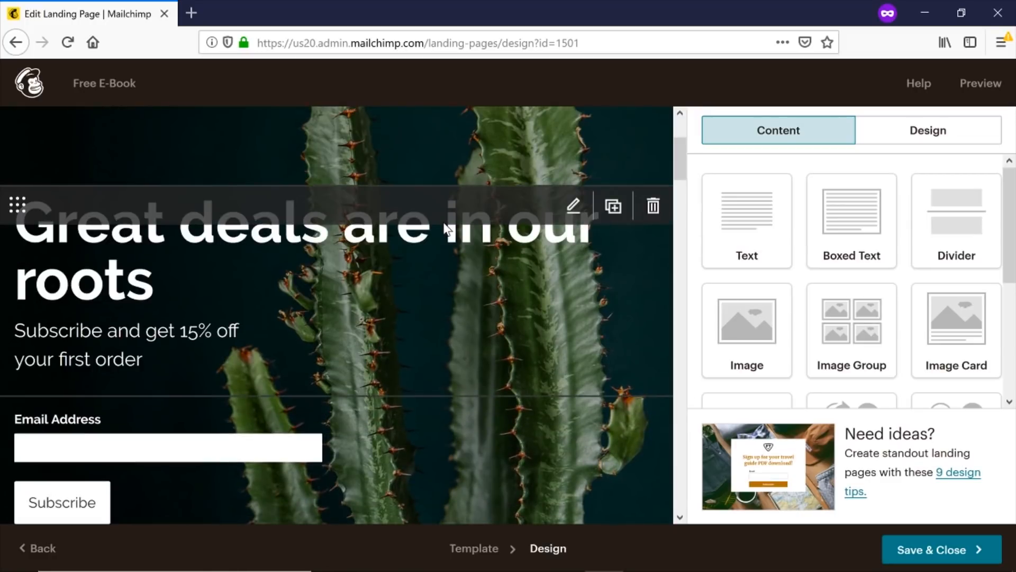
pyautogui.click(573, 206)
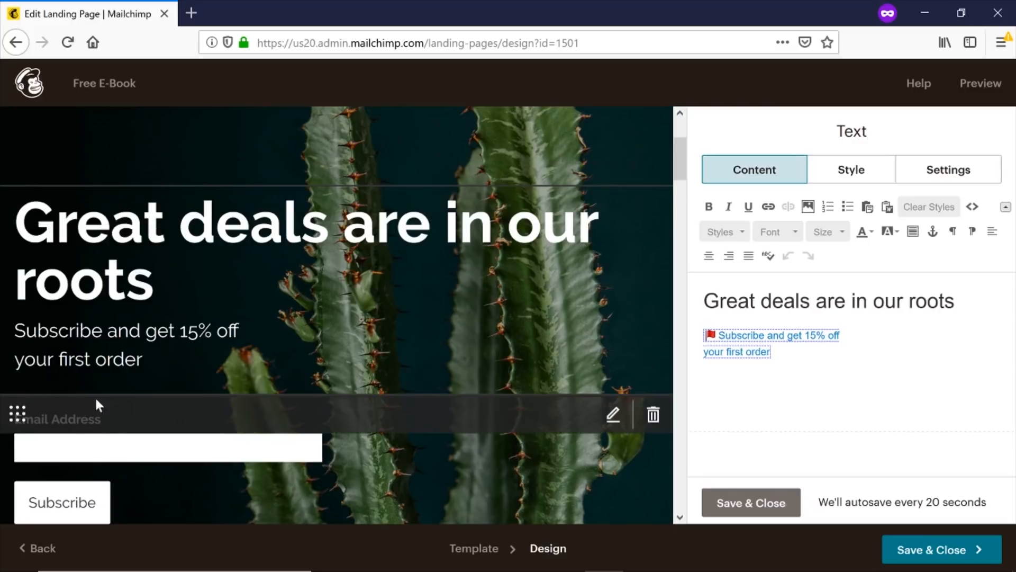
pyautogui.scroll(-2, 96, 412)
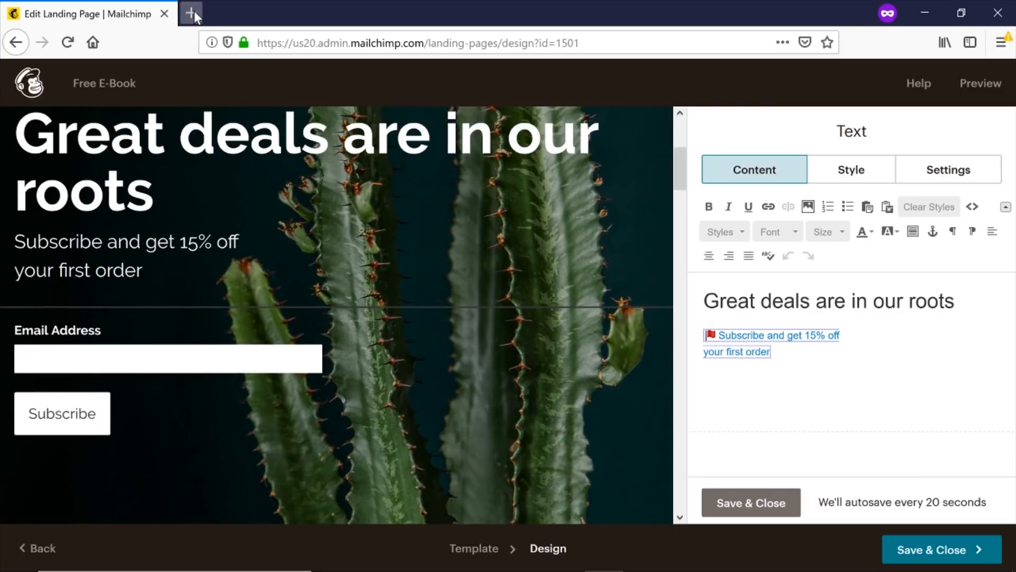
# Browse the Free Budget Template landing page, then go back to the Edit Landing Page tab.
pyautogui.click(193, 10)
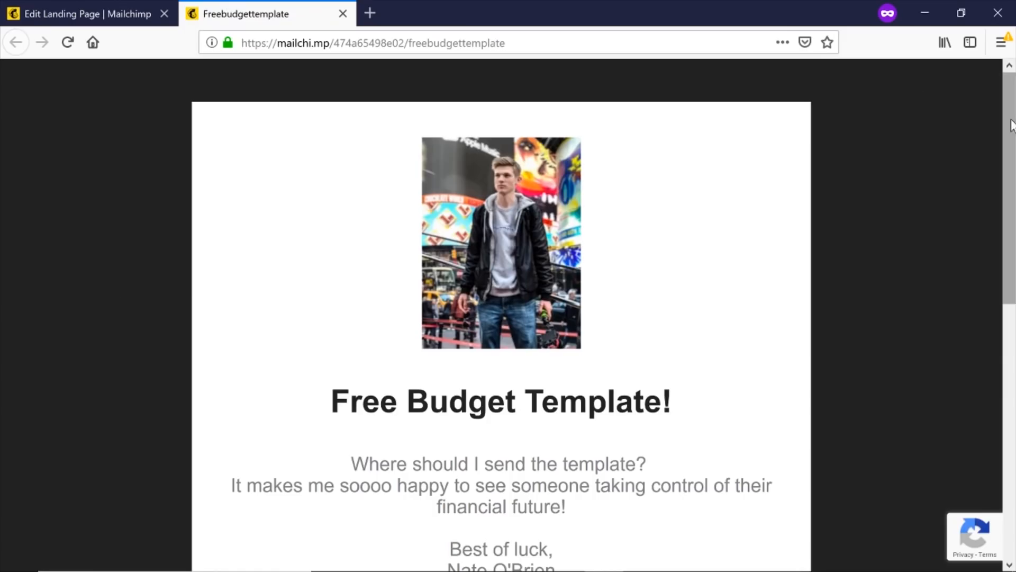
pyautogui.scroll(-1, 1012, 136)
pyautogui.scroll(-1, 986, 140)
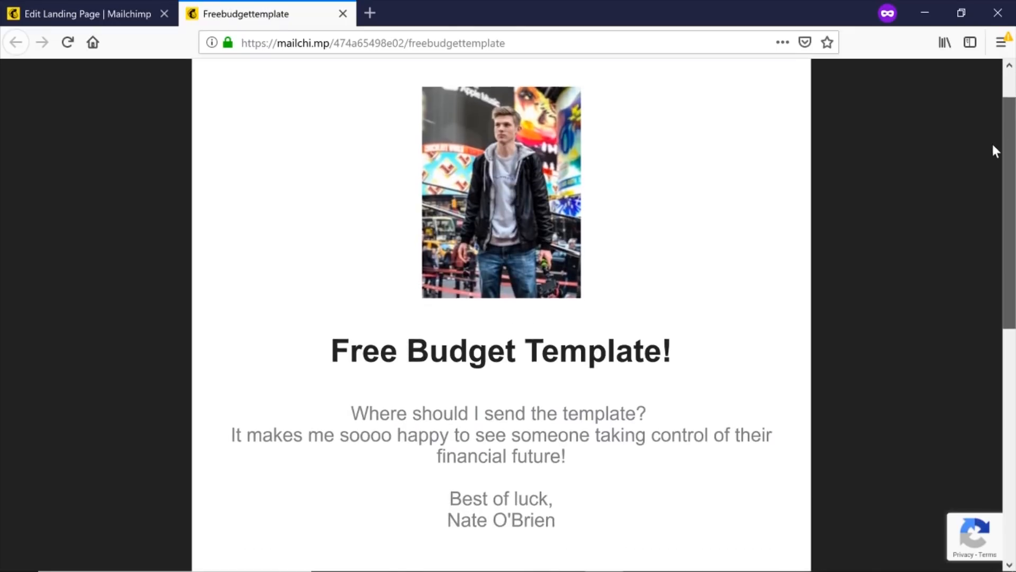
pyautogui.moveTo(1007, 163); pyautogui.dragTo(1011, 128)
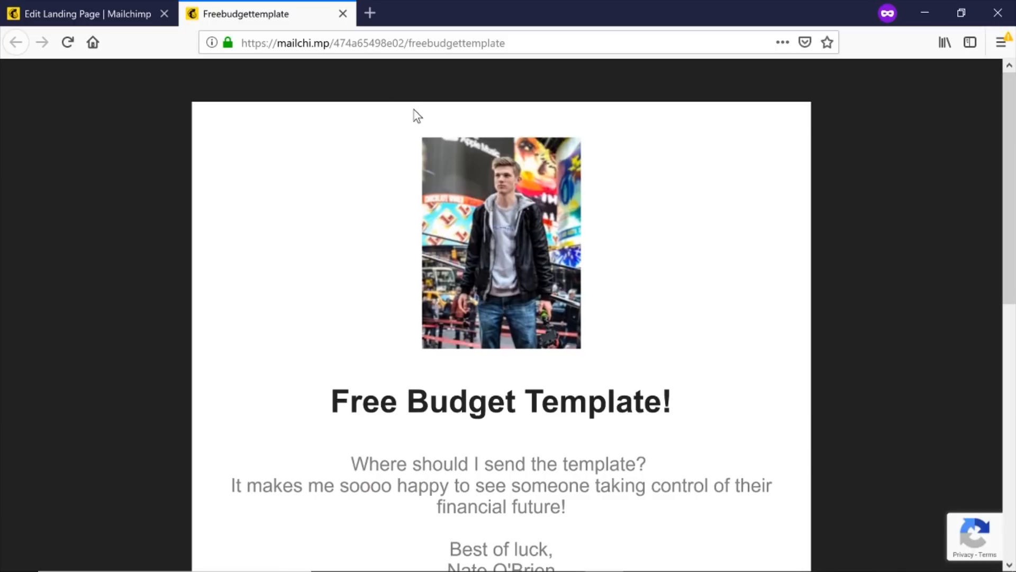
pyautogui.moveTo(1012, 174); pyautogui.dragTo(1005, 323)
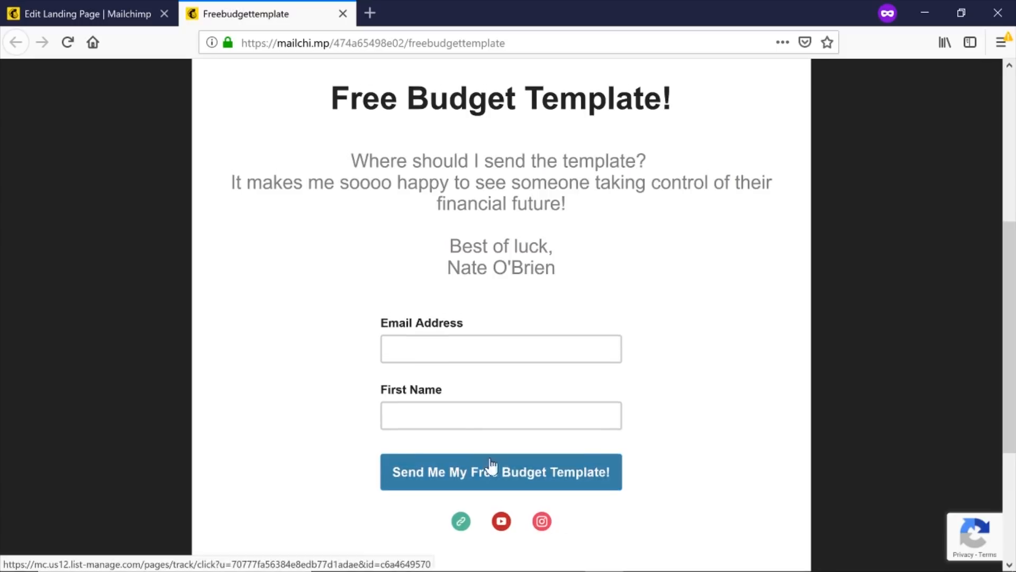
pyautogui.scroll(-4, 477, 424)
pyautogui.scroll(2, 460, 338)
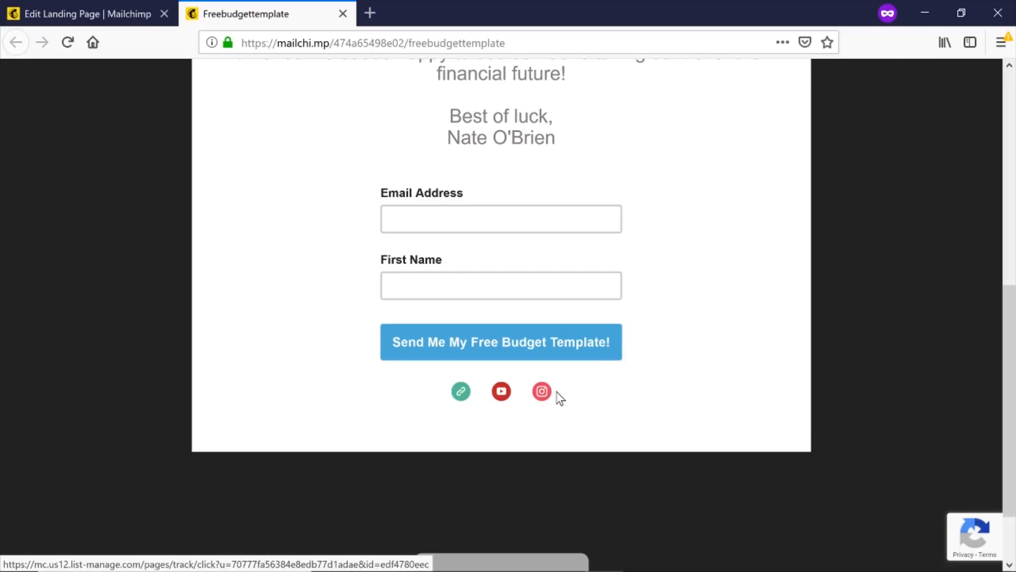
pyautogui.click(71, 13)
pyautogui.scroll(-5, 462, 262)
pyautogui.scroll(-20, 474, 274)
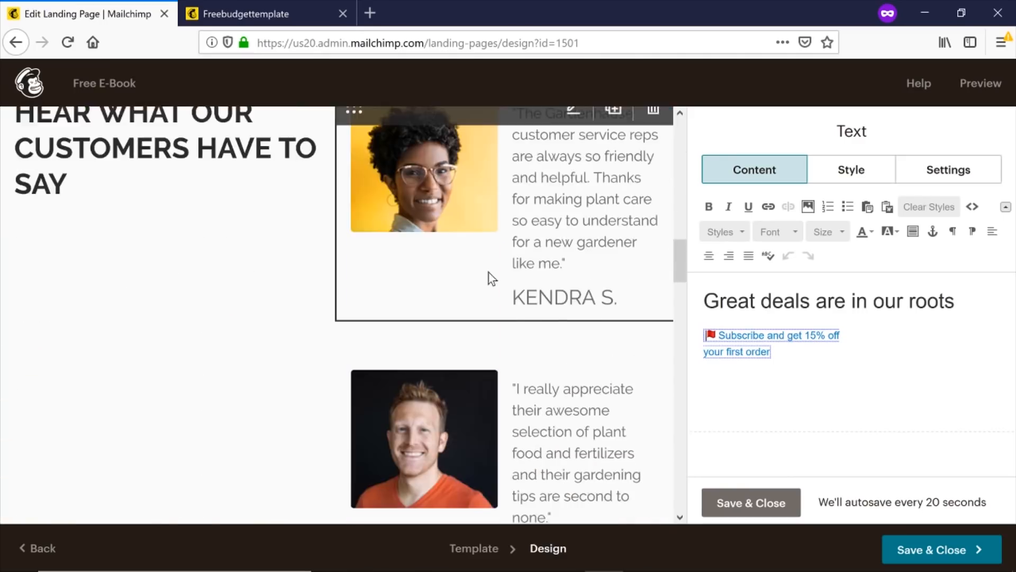
# Save and close the design, check the Add URL options, then clear the 'Untitled Page' title field.
pyautogui.scroll(-8, 523, 335)
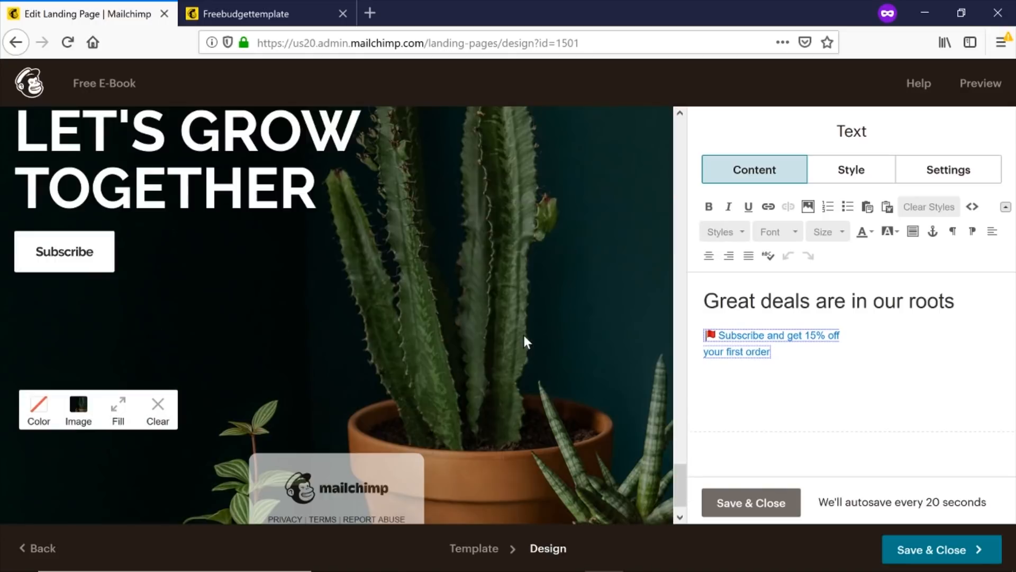
pyautogui.click(948, 552)
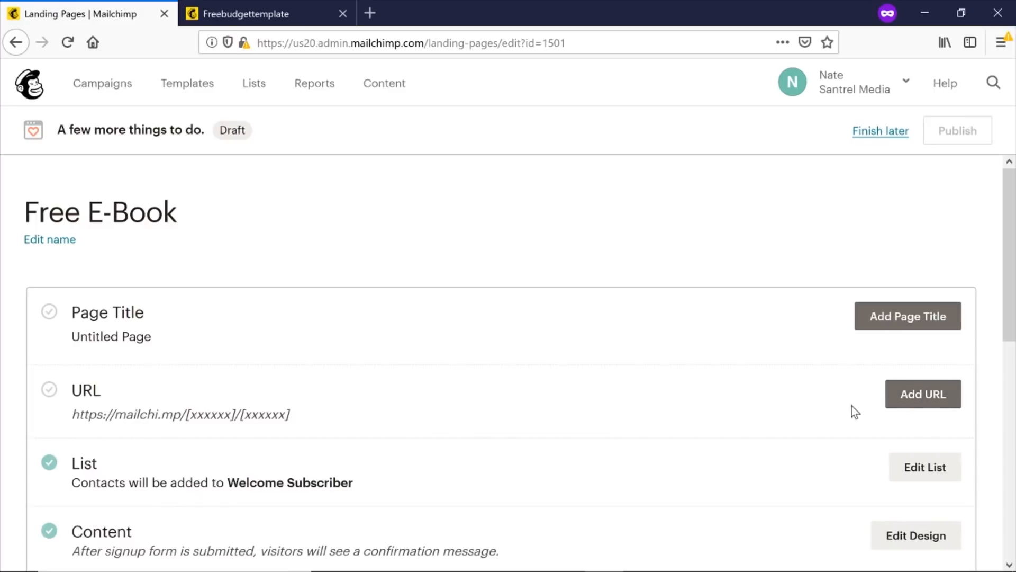
pyautogui.click(928, 405)
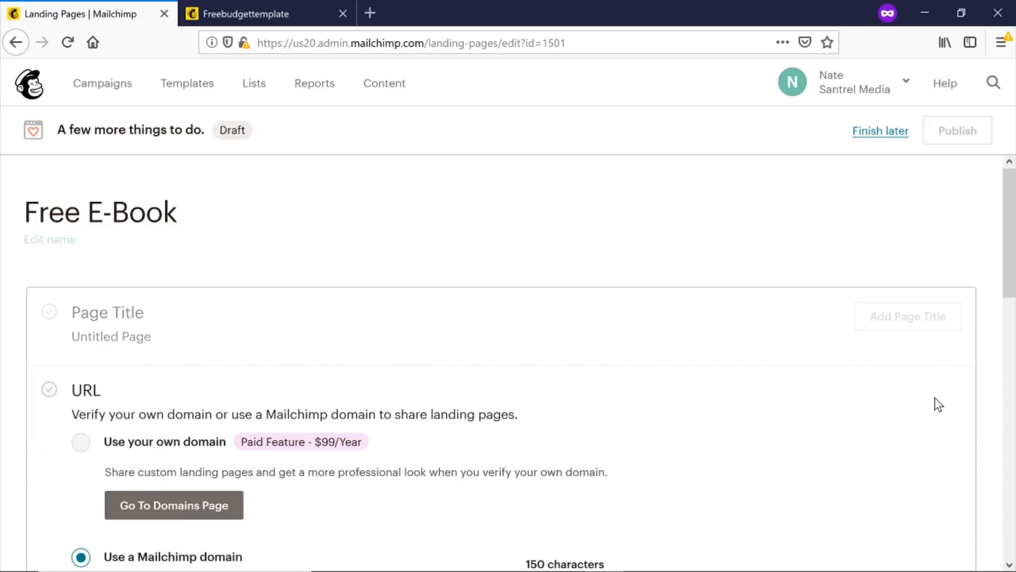
pyautogui.scroll(-3, 687, 435)
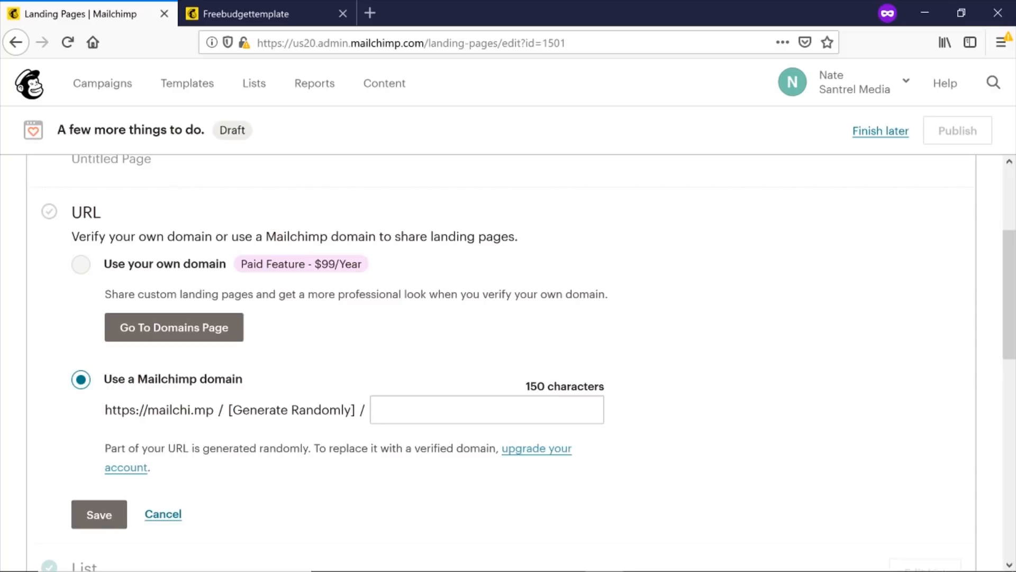
pyautogui.scroll(-3, 360, 449)
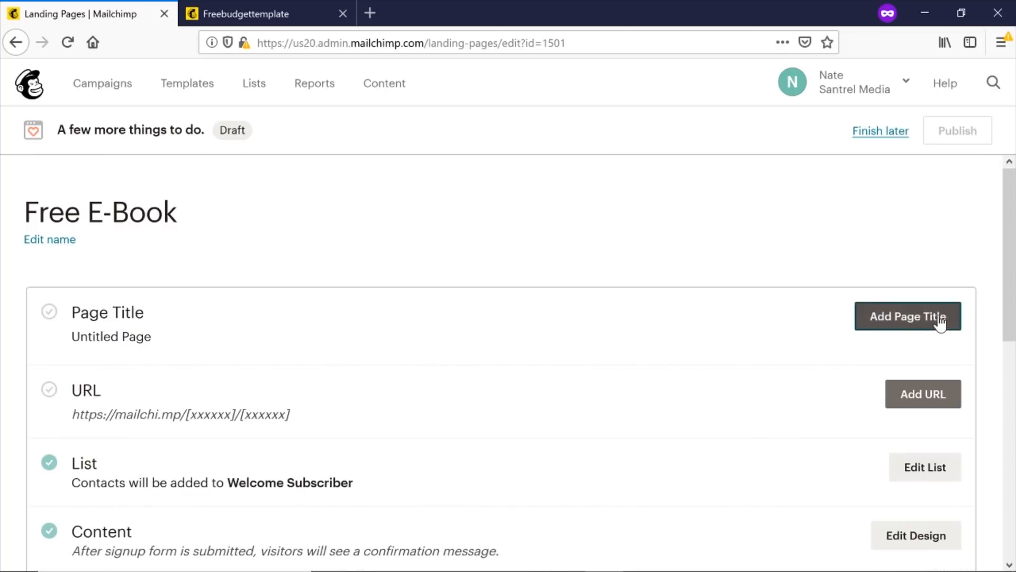
pyautogui.click(940, 321)
pyautogui.click(326, 359)
# Retitle the landing page 'Free E-Book Download' and save the title.
pyautogui.press('BackSpace')
pyautogui.press('BackSpace')
pyautogui.press('BackSpace')
pyautogui.press('BackSpace')
pyautogui.press('BackSpace')
pyautogui.press('BackSpace')
pyautogui.press('BackSpace')
pyautogui.press('BackSpace')
pyautogui.press('BackSpace')
pyautogui.press('BackSpace')
pyautogui.press('BackSpace')
pyautogui.press('BackSpace')
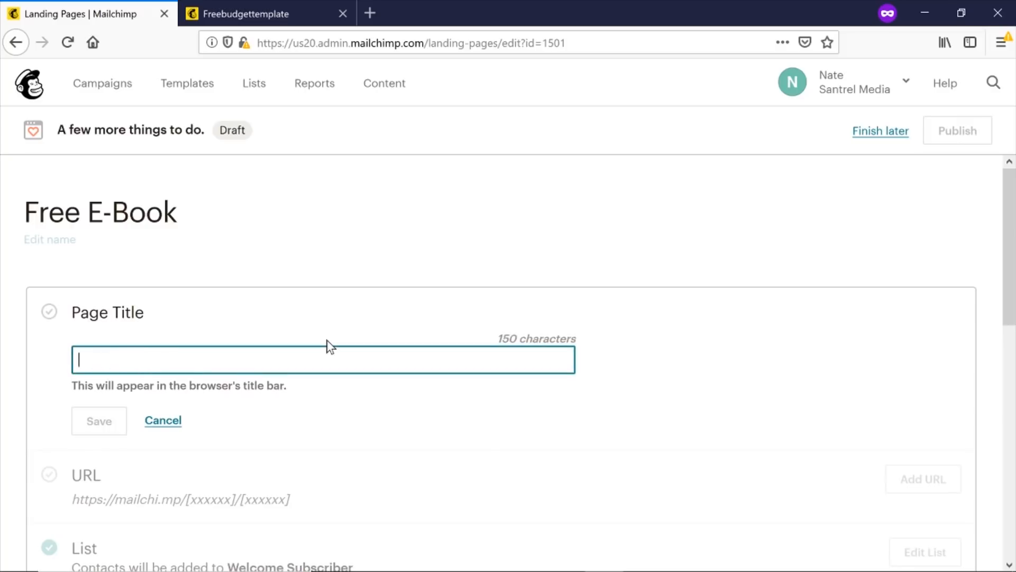
pyautogui.write('Frr')
pyautogui.press('BackSpace')
pyautogui.write('ee ')
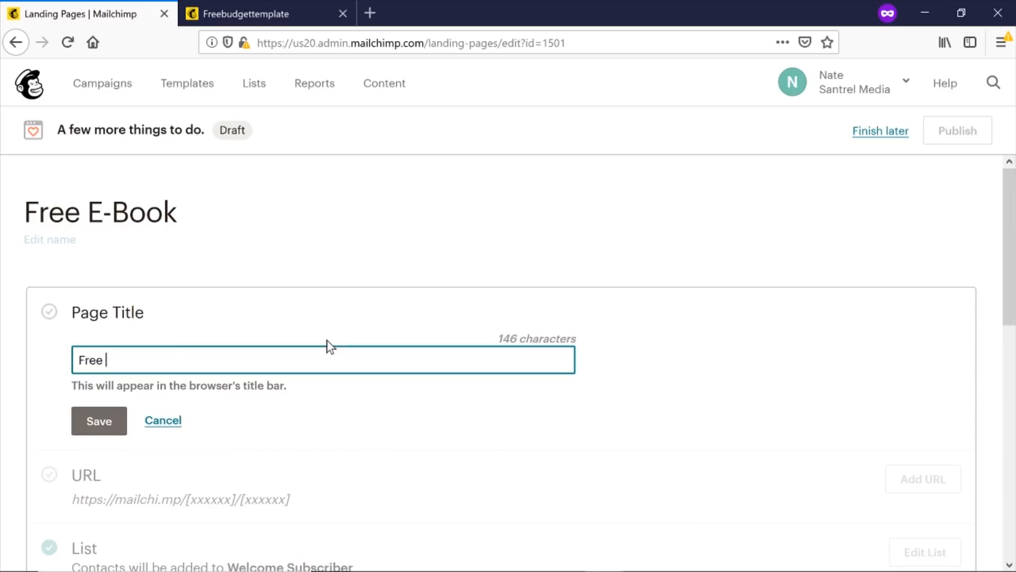
pyautogui.write('E-Book Download')
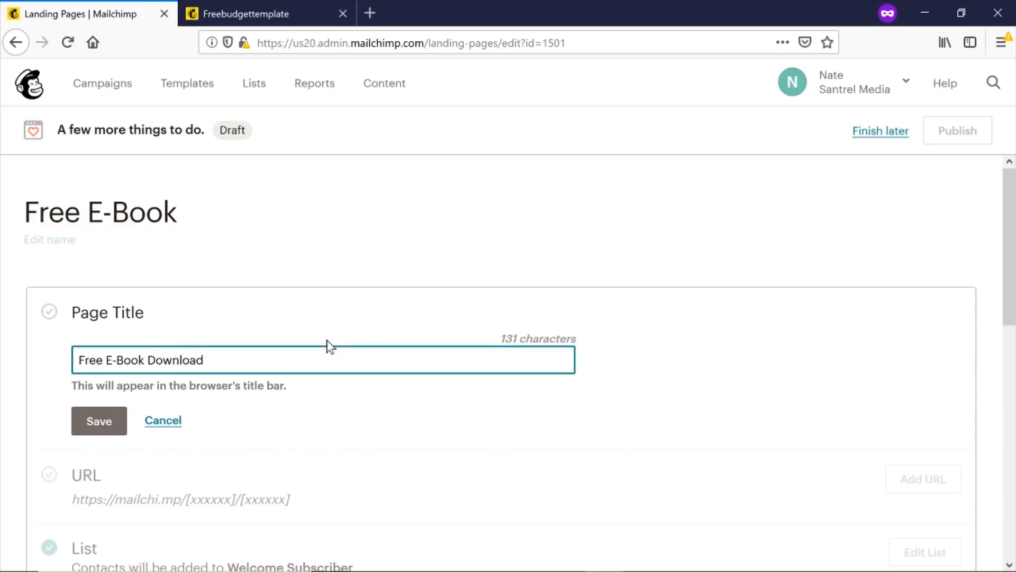
pyautogui.click(99, 422)
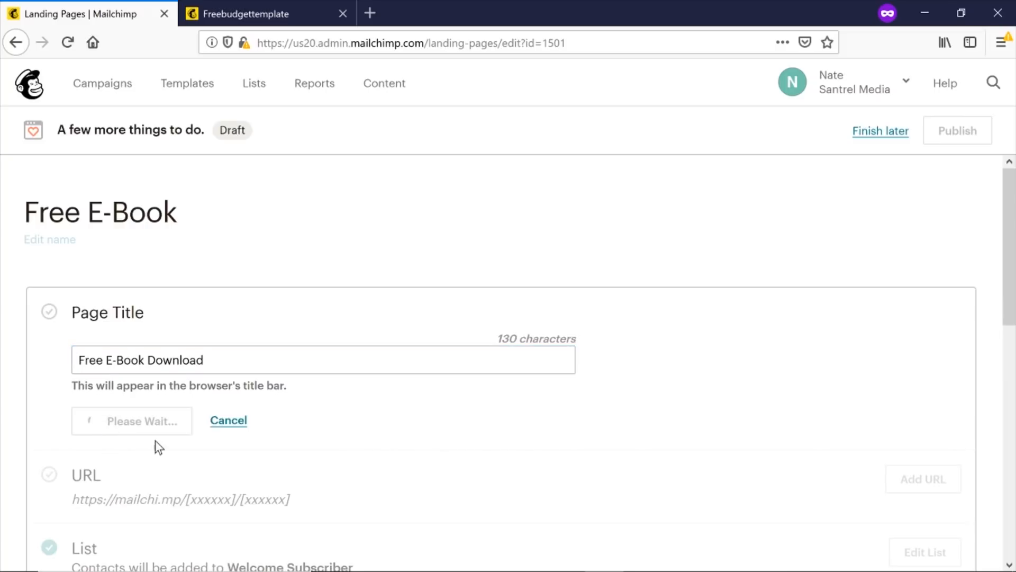
# Give the page a Mailchimp URL ending in 'freeebook' and save it.
pyautogui.click(924, 393)
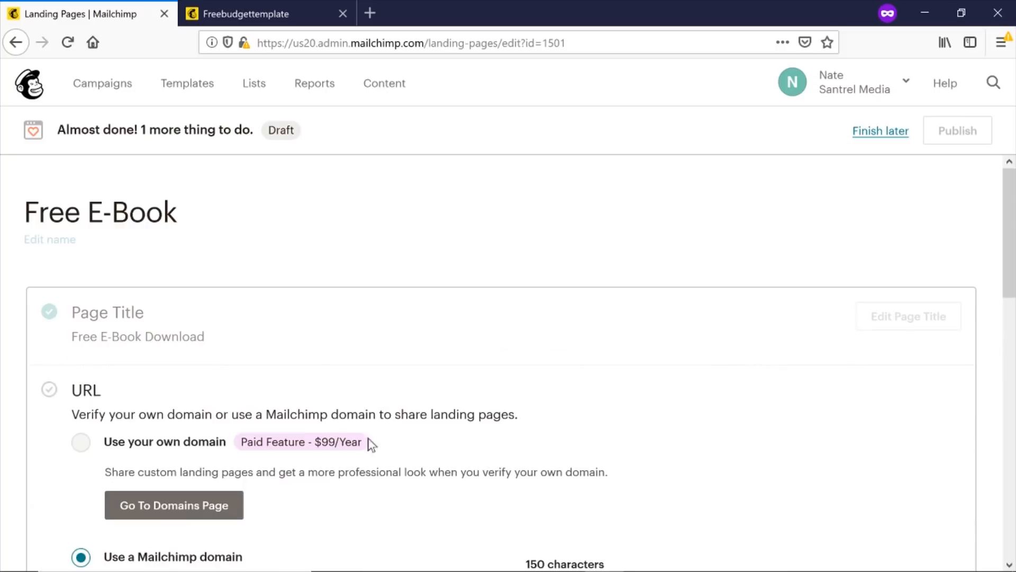
pyautogui.click(486, 409)
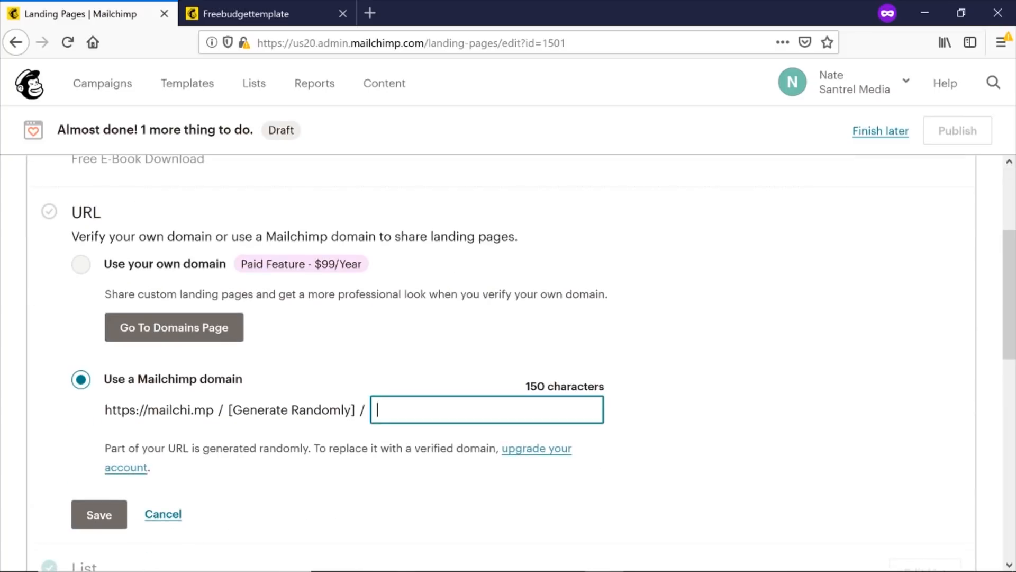
pyautogui.write('freeebook')
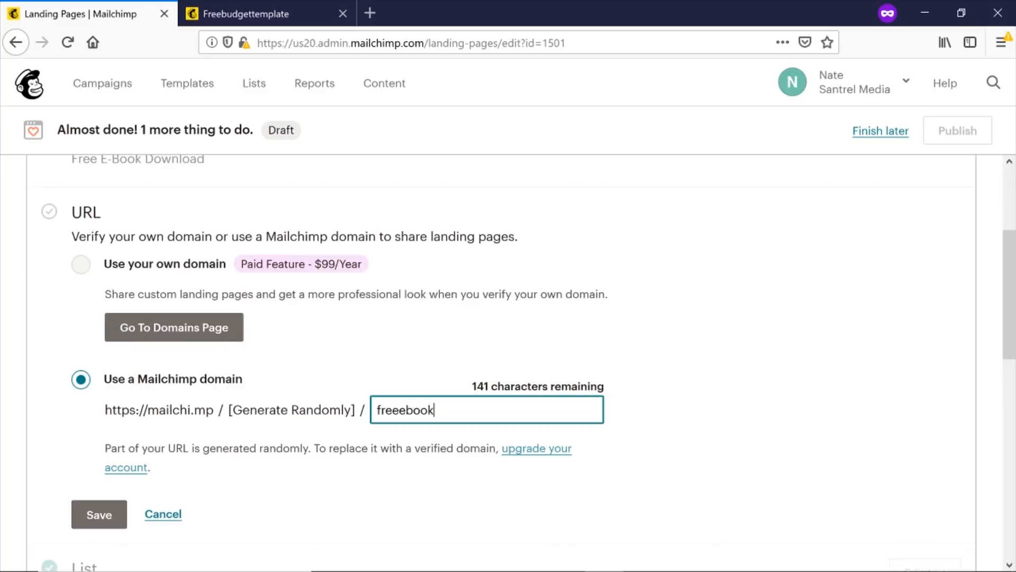
pyautogui.click(105, 519)
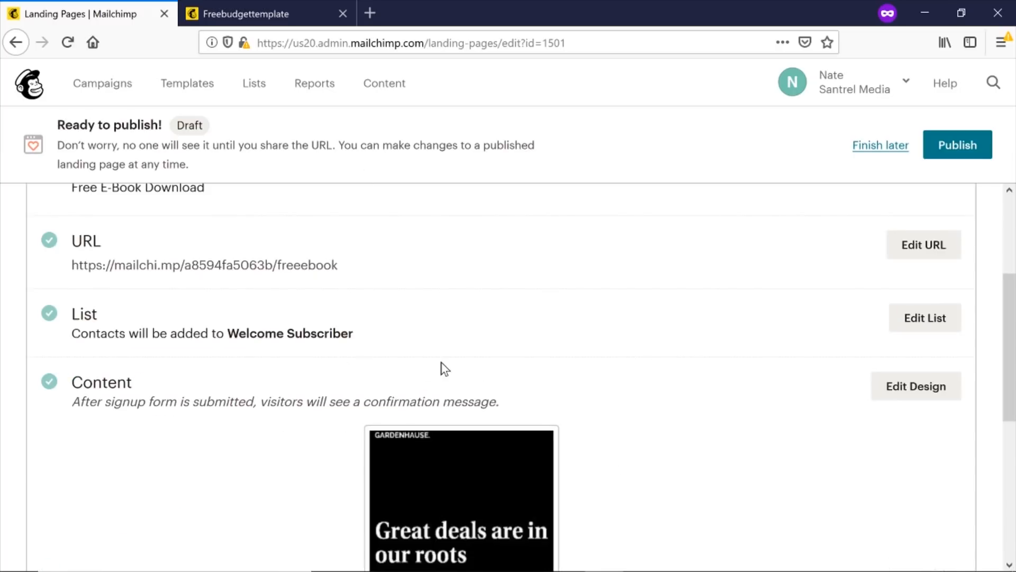
# Review the publishing checklist, then publish the Free E-Book landing page.
pyautogui.scroll(-3, 441, 361)
pyautogui.scroll(-2, 551, 467)
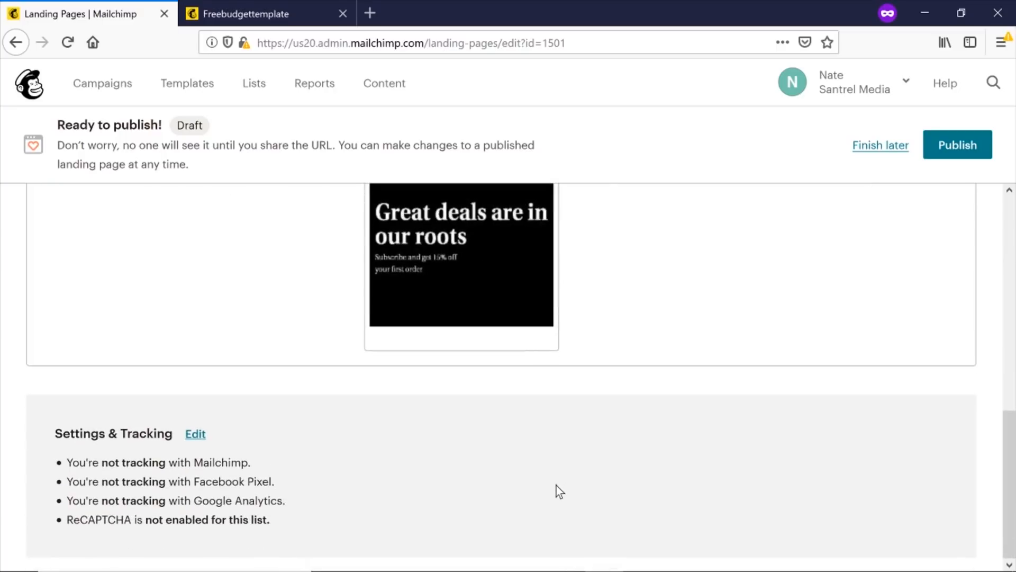
pyautogui.scroll(5, 555, 485)
pyautogui.scroll(3, 551, 480)
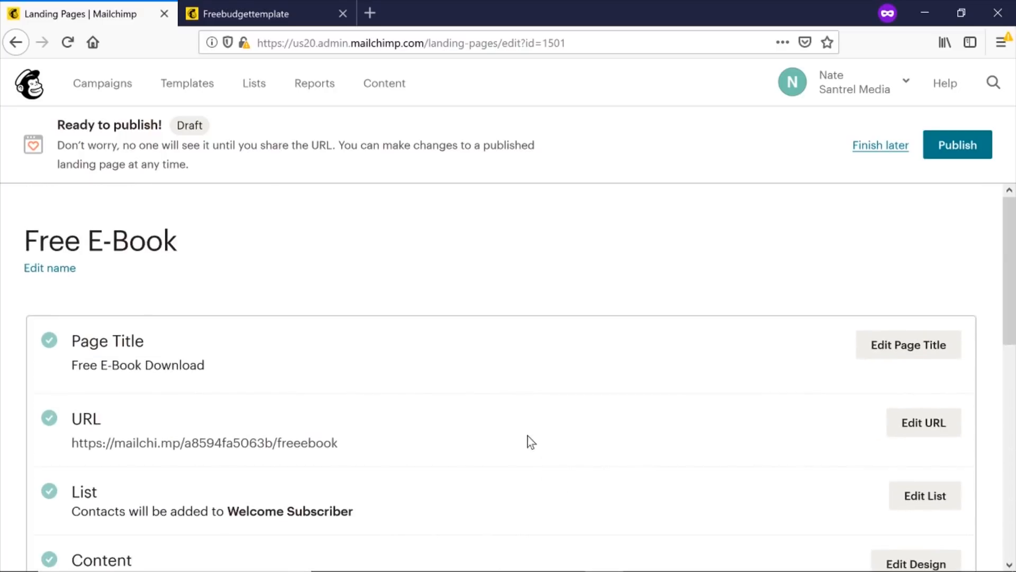
pyautogui.click(962, 151)
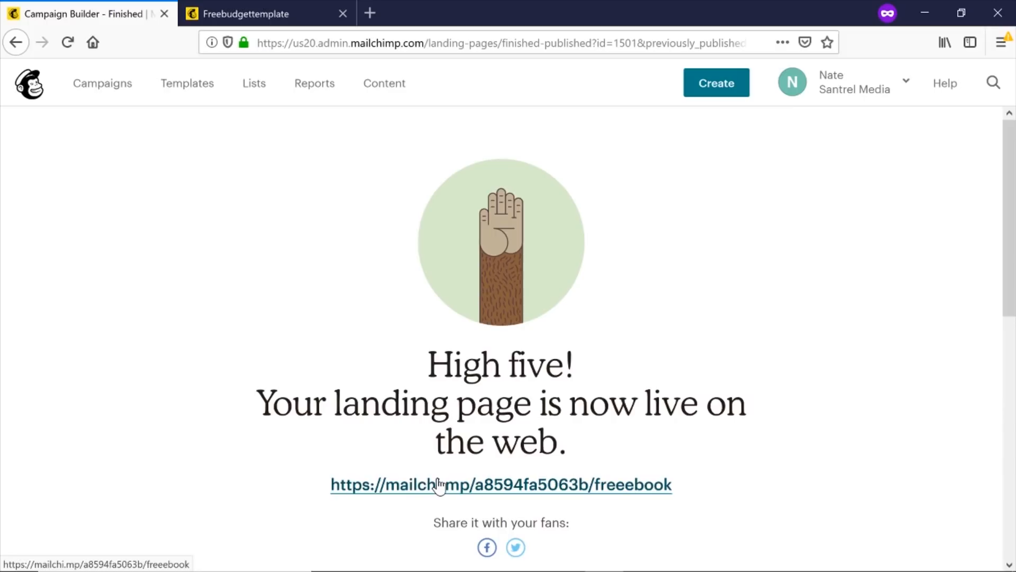
# View the live Free E-Book Download page in a new tab, then return to the Mailchimp confirmation.
pyautogui.click(503, 489)
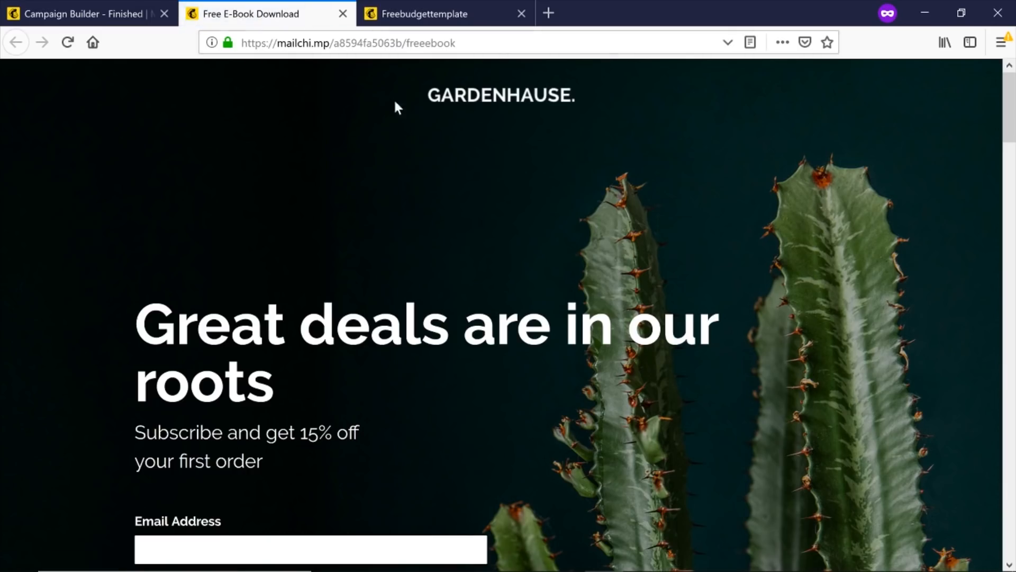
pyautogui.scroll(-10, 1014, 126)
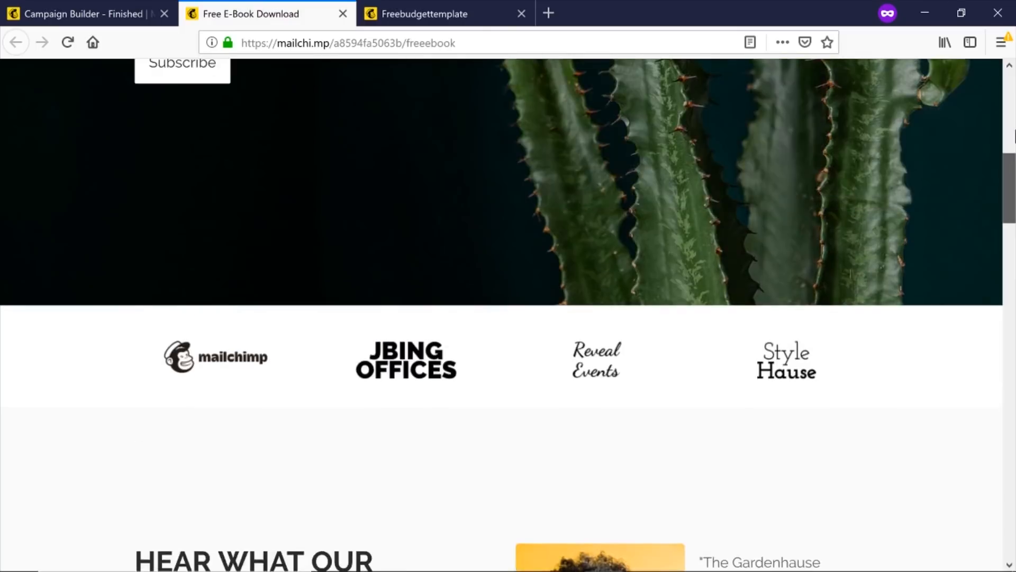
pyautogui.scroll(6, 594, 186)
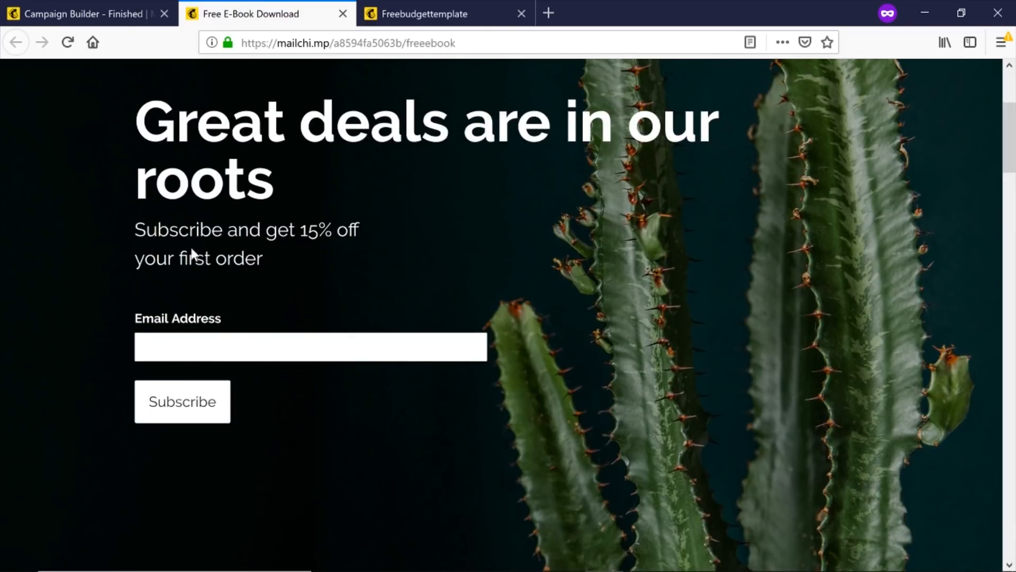
pyautogui.click(86, 2)
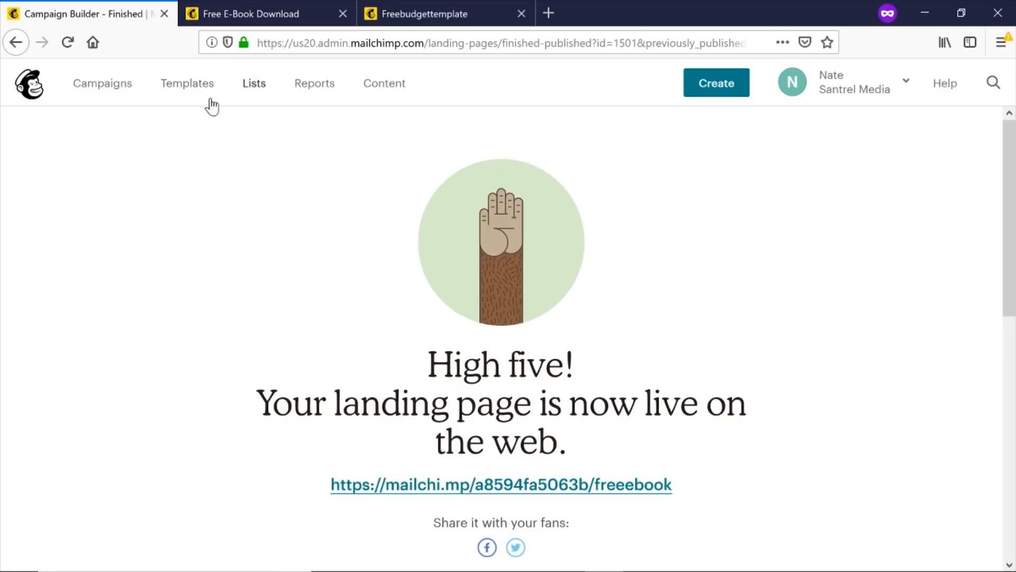
# Go to the Campaigns list from the top navigation bar.
pyautogui.click(105, 85)
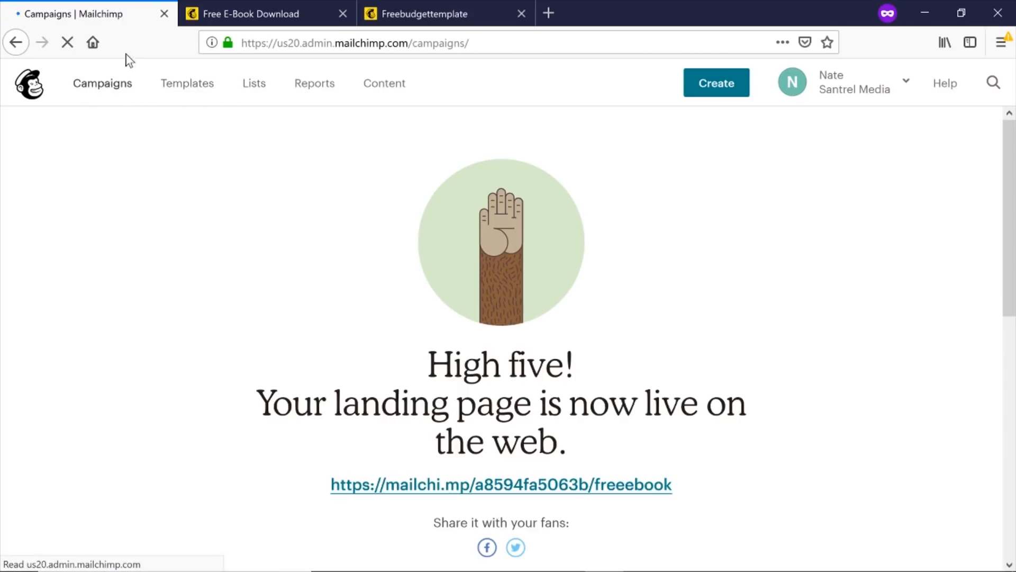